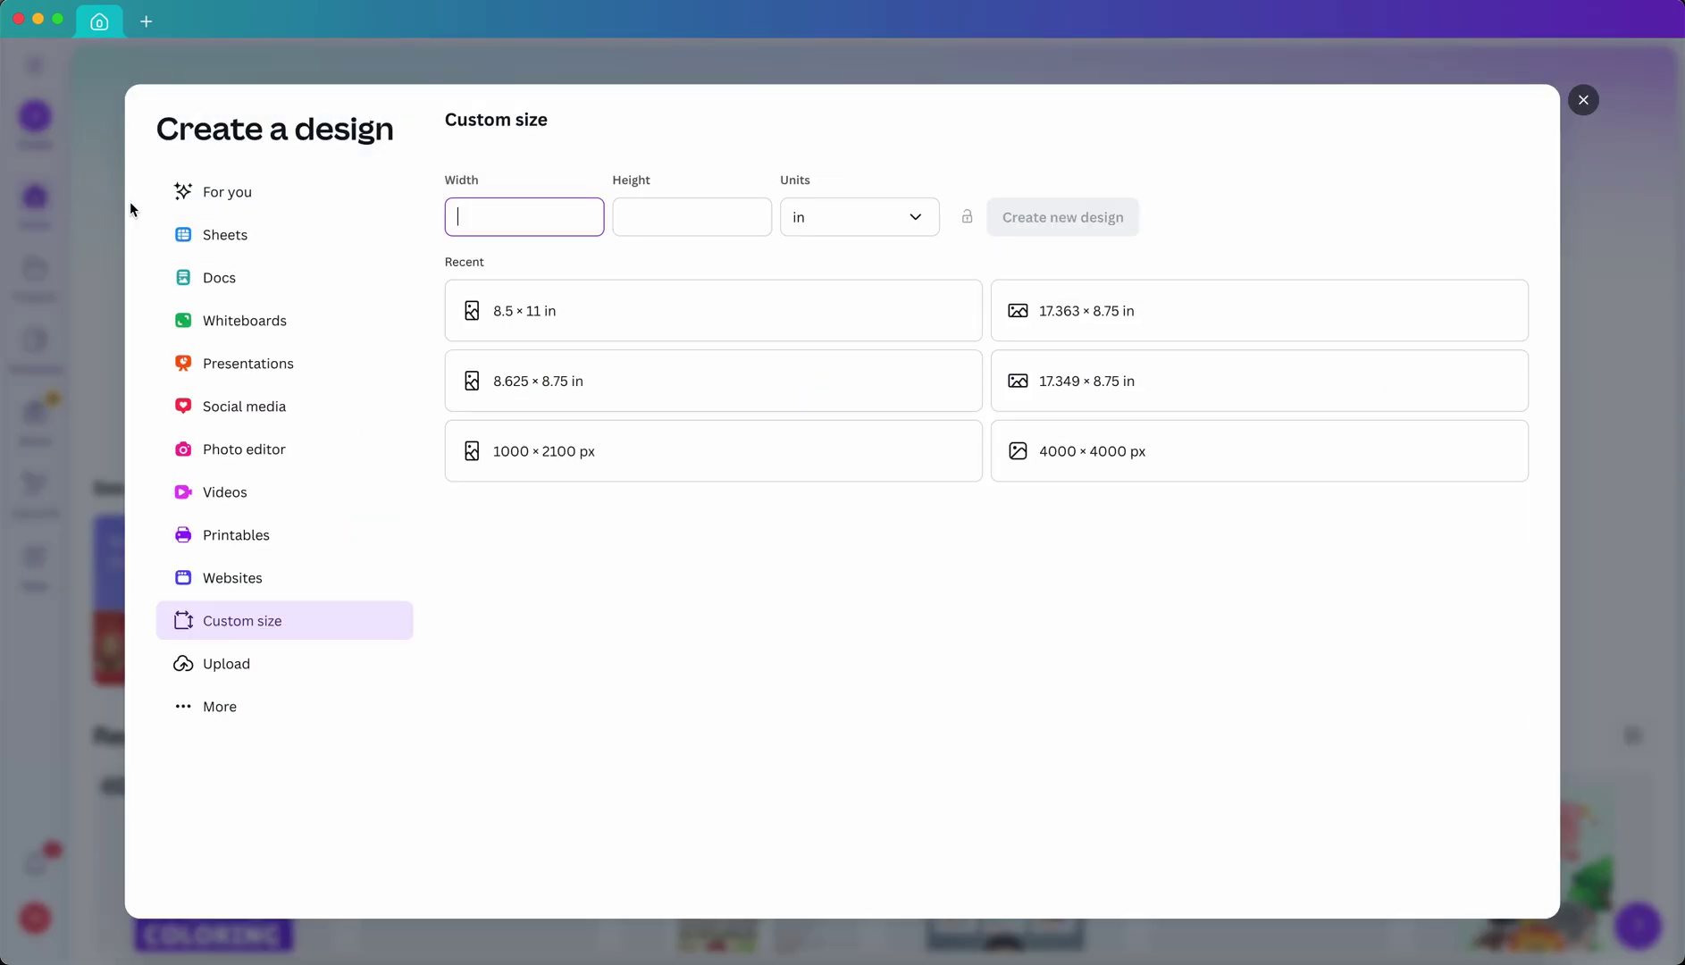
# Start a custom-size design of 8.5 × 11, keeping inches as the unit.
pyautogui.click(857, 234)
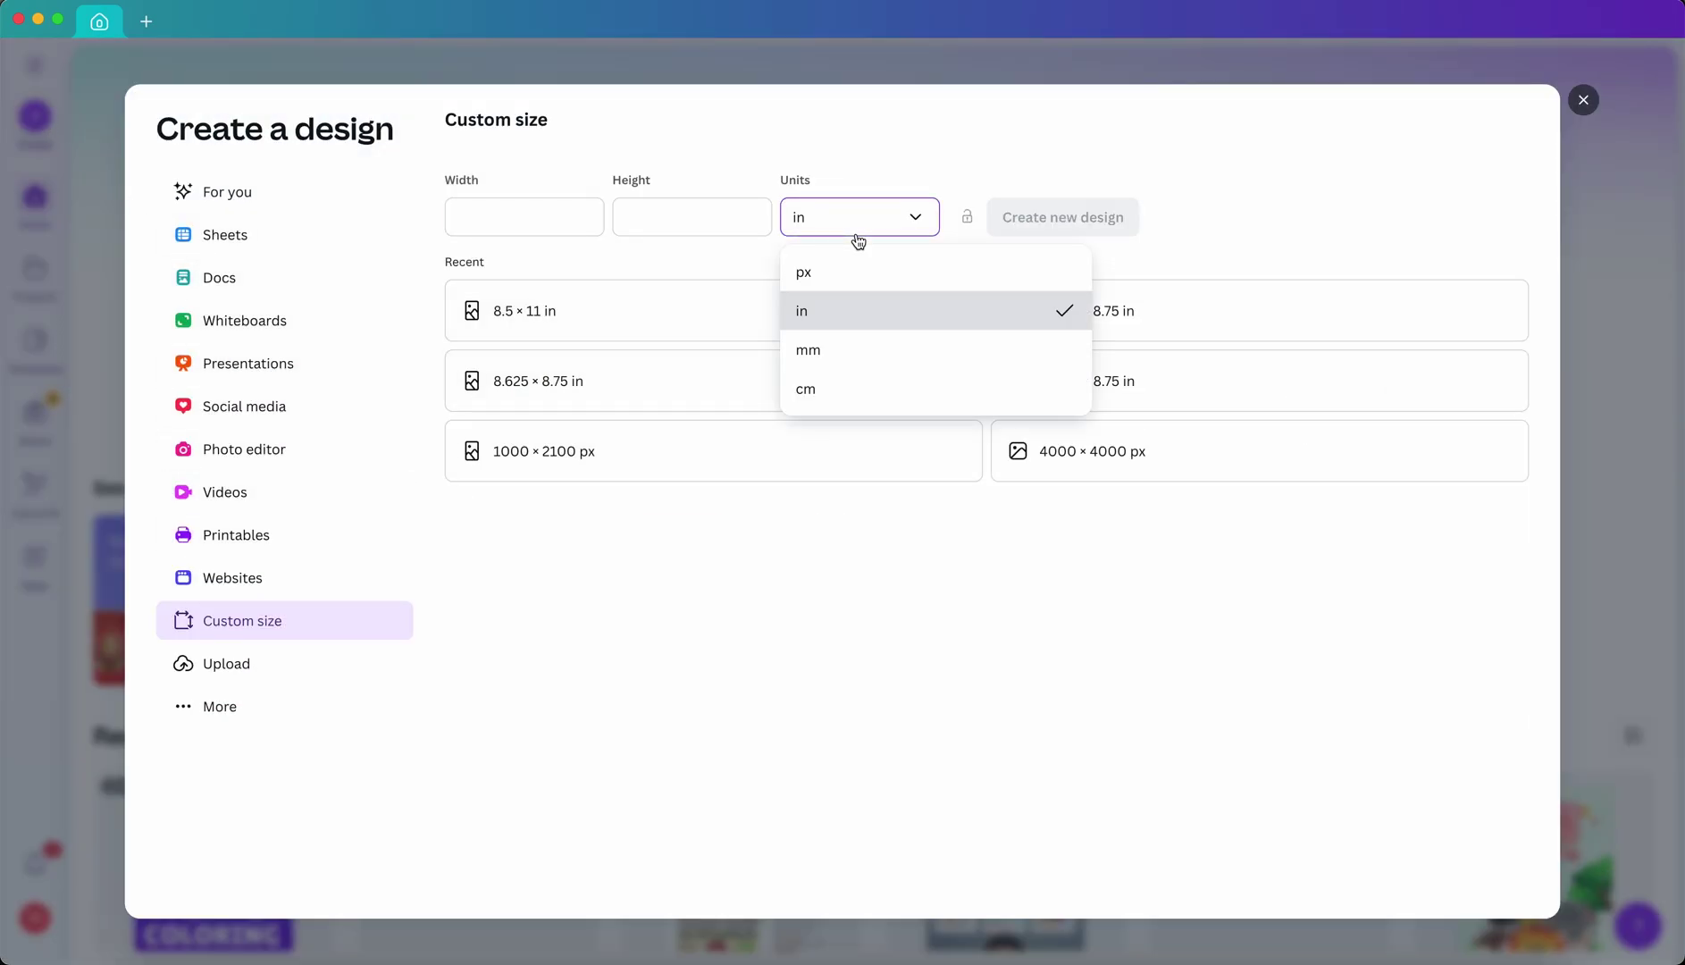
pyautogui.click(824, 312)
pyautogui.click(488, 215)
pyautogui.write('8.11')
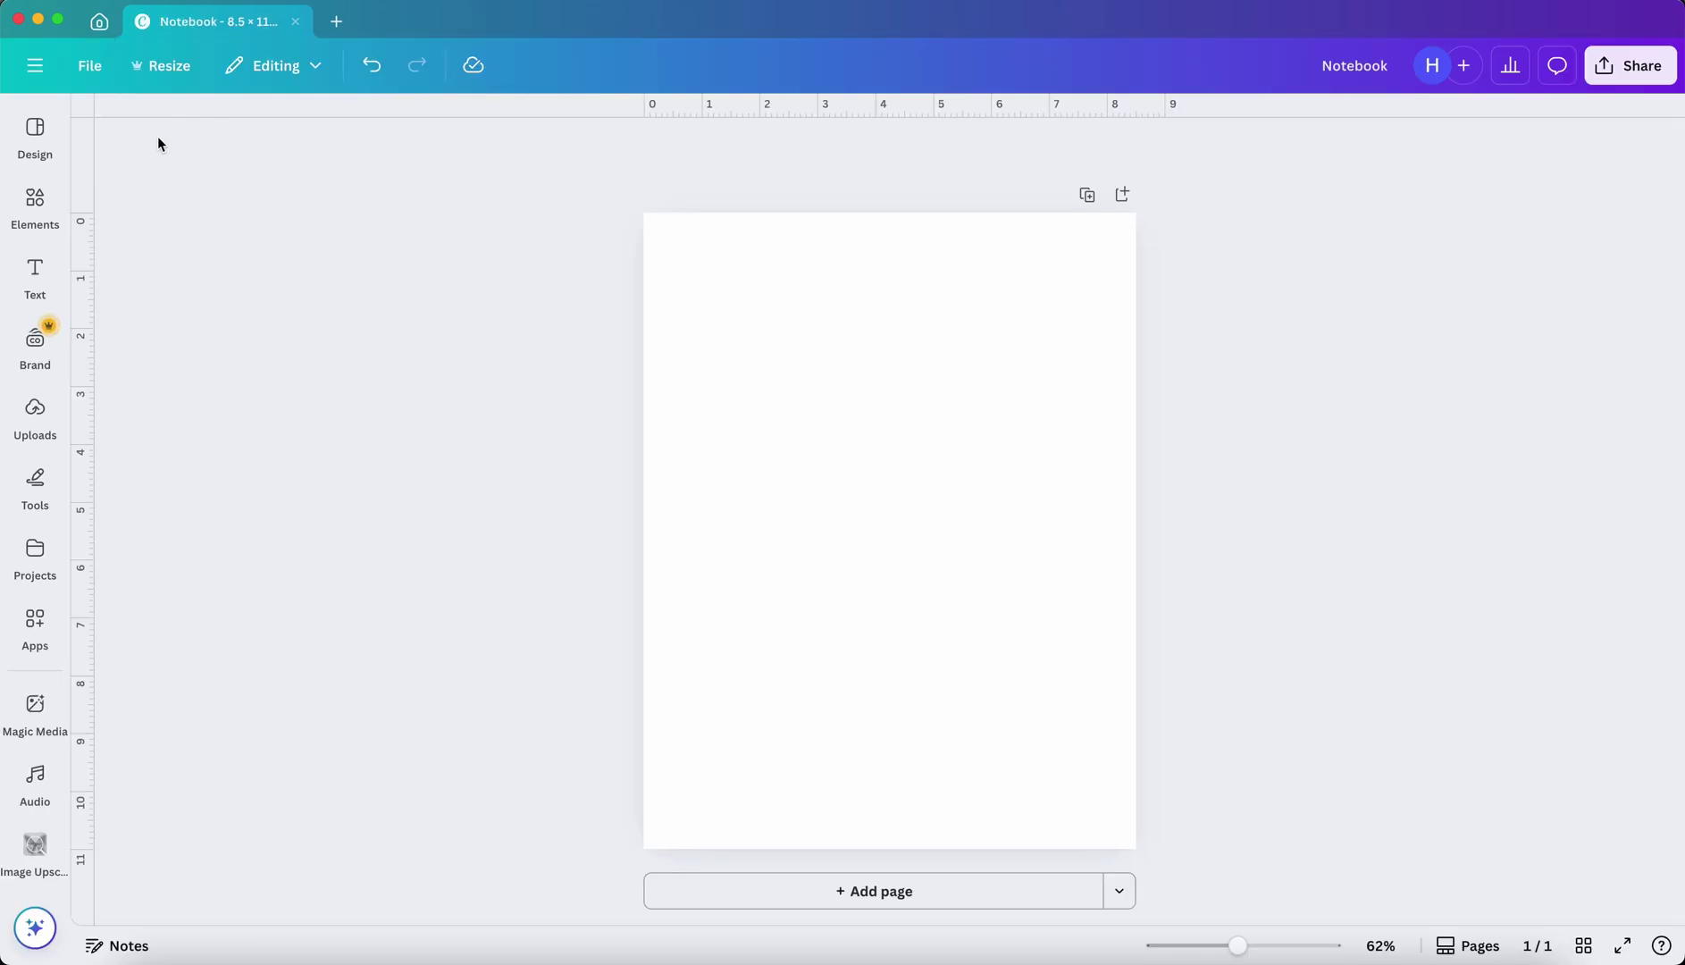
# Search Elements for 'background pattern' and browse the Graphics results.
pyautogui.click(35, 202)
pyautogui.click(192, 136)
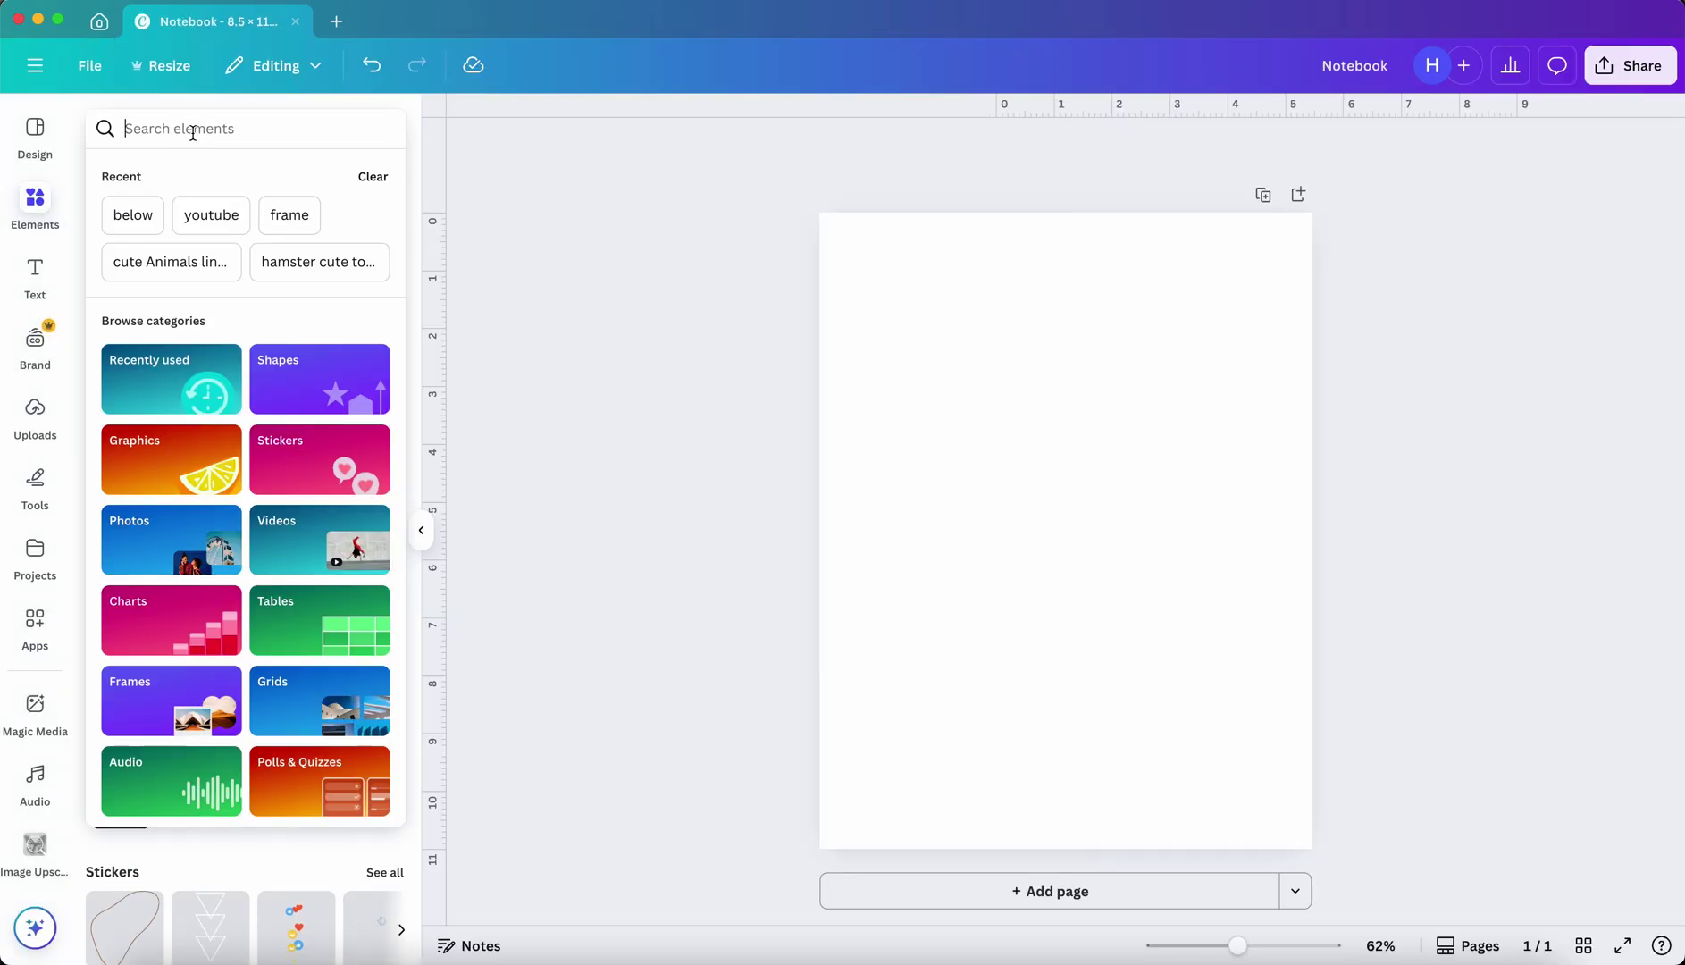
pyautogui.write('backgr')
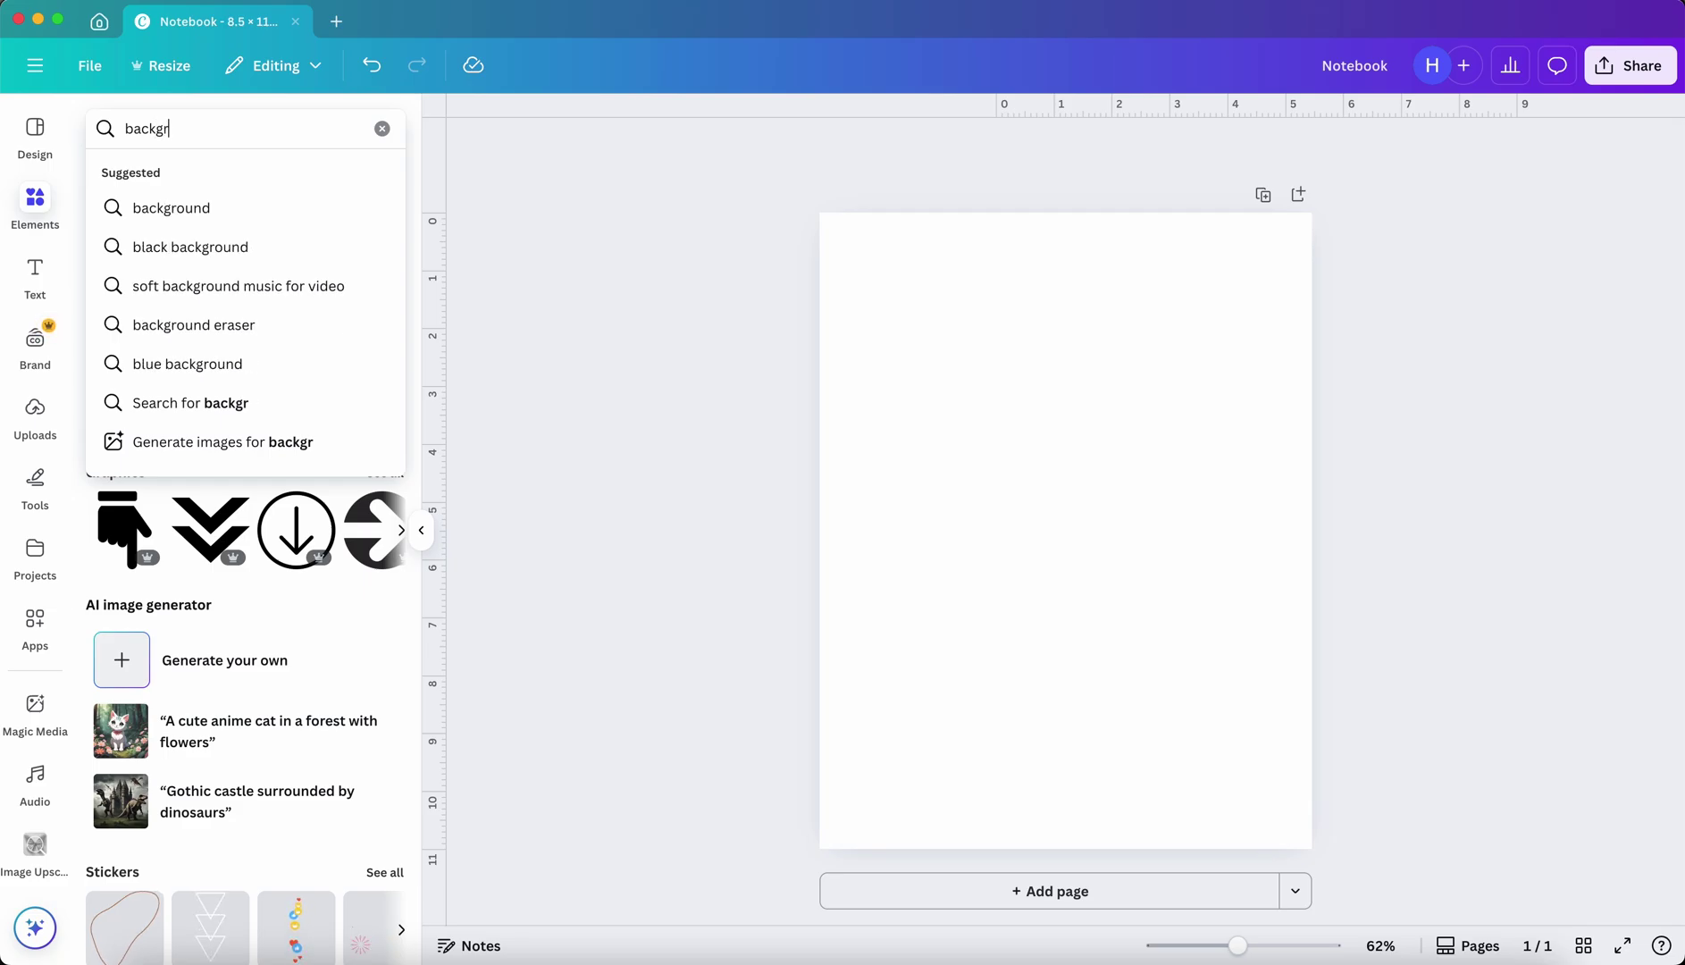
pyautogui.write('ound pa')
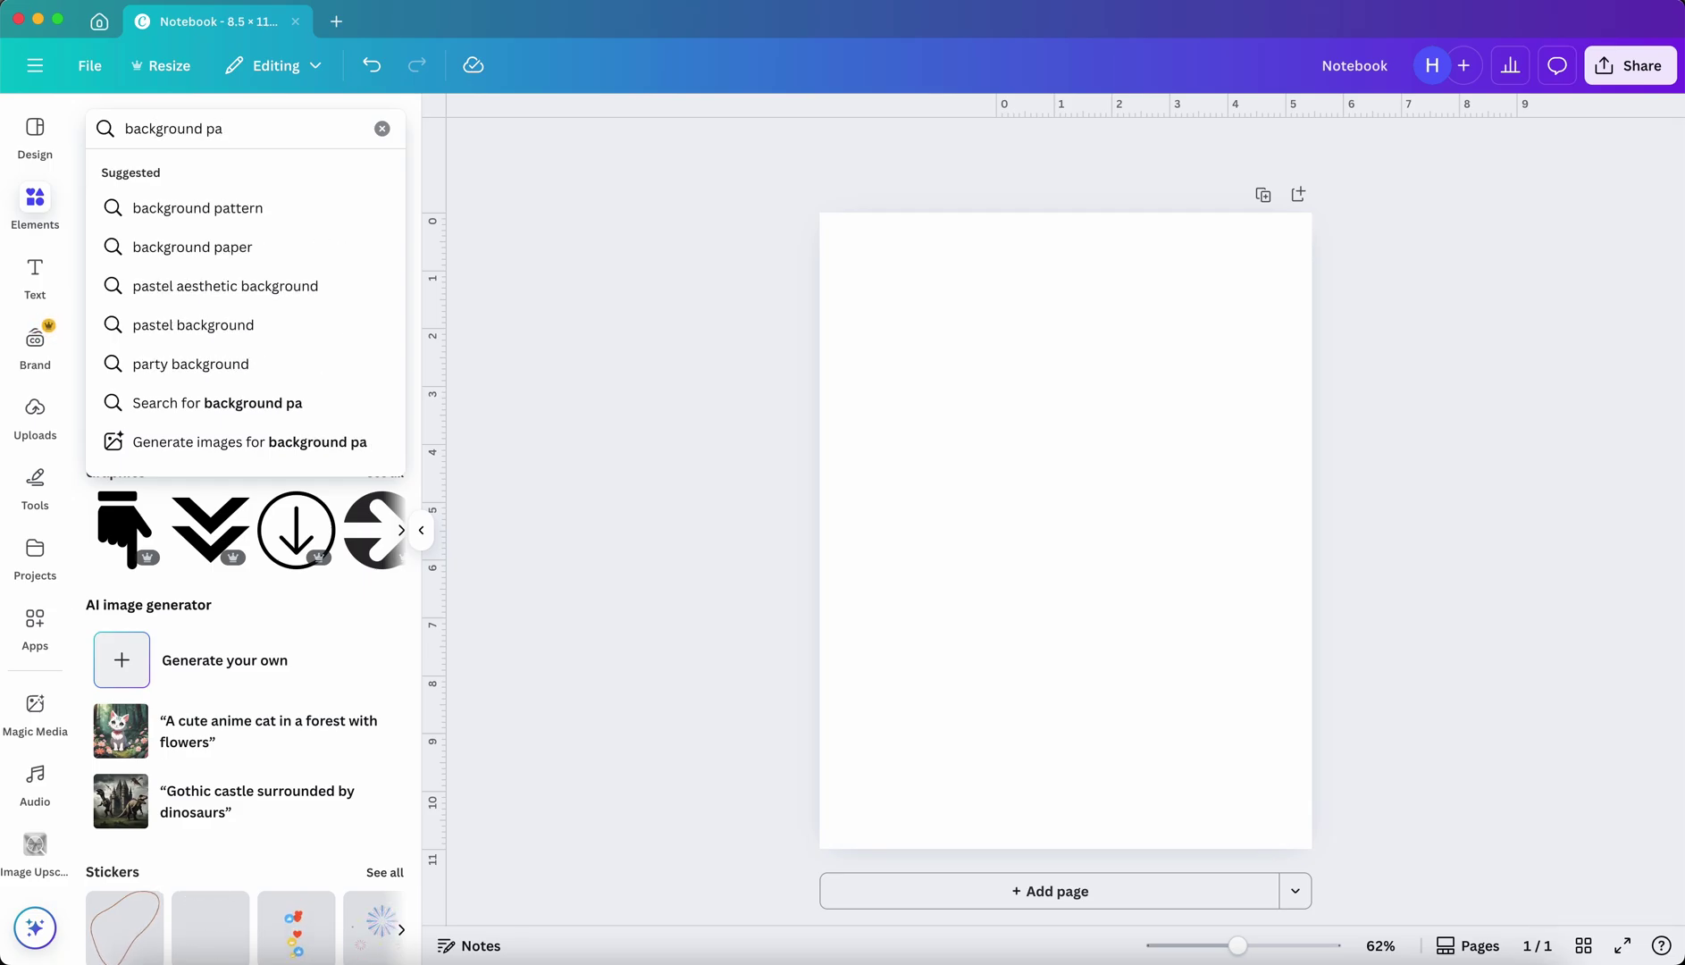
pyautogui.click(171, 206)
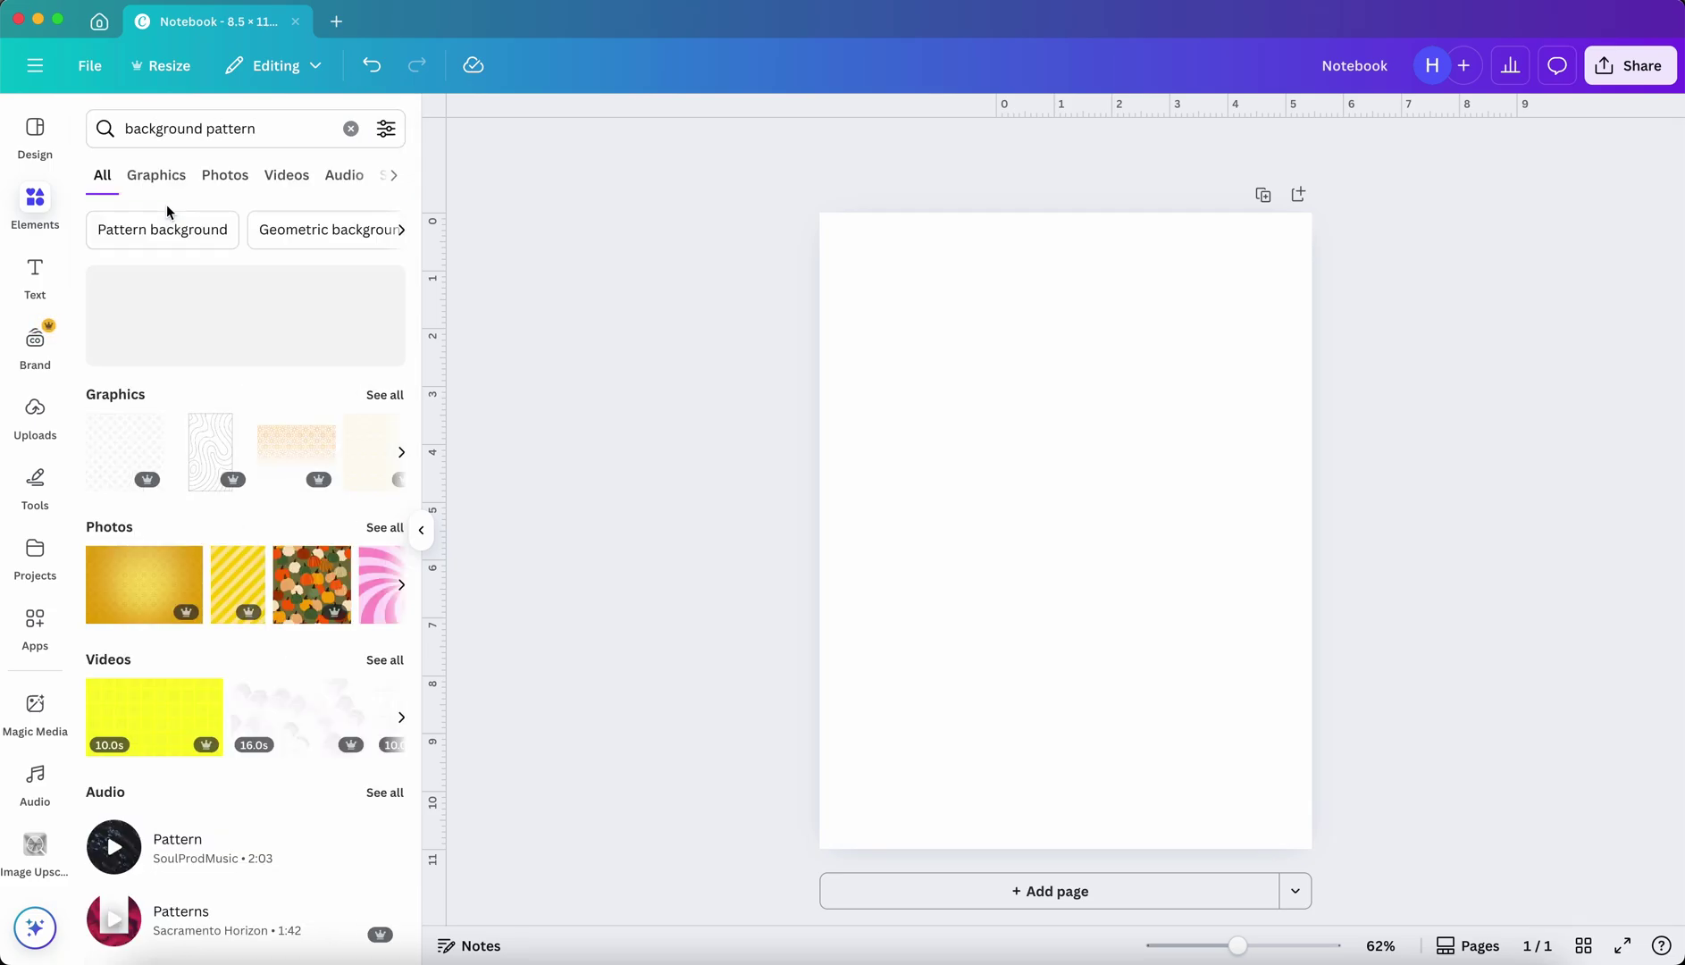
pyautogui.click(384, 393)
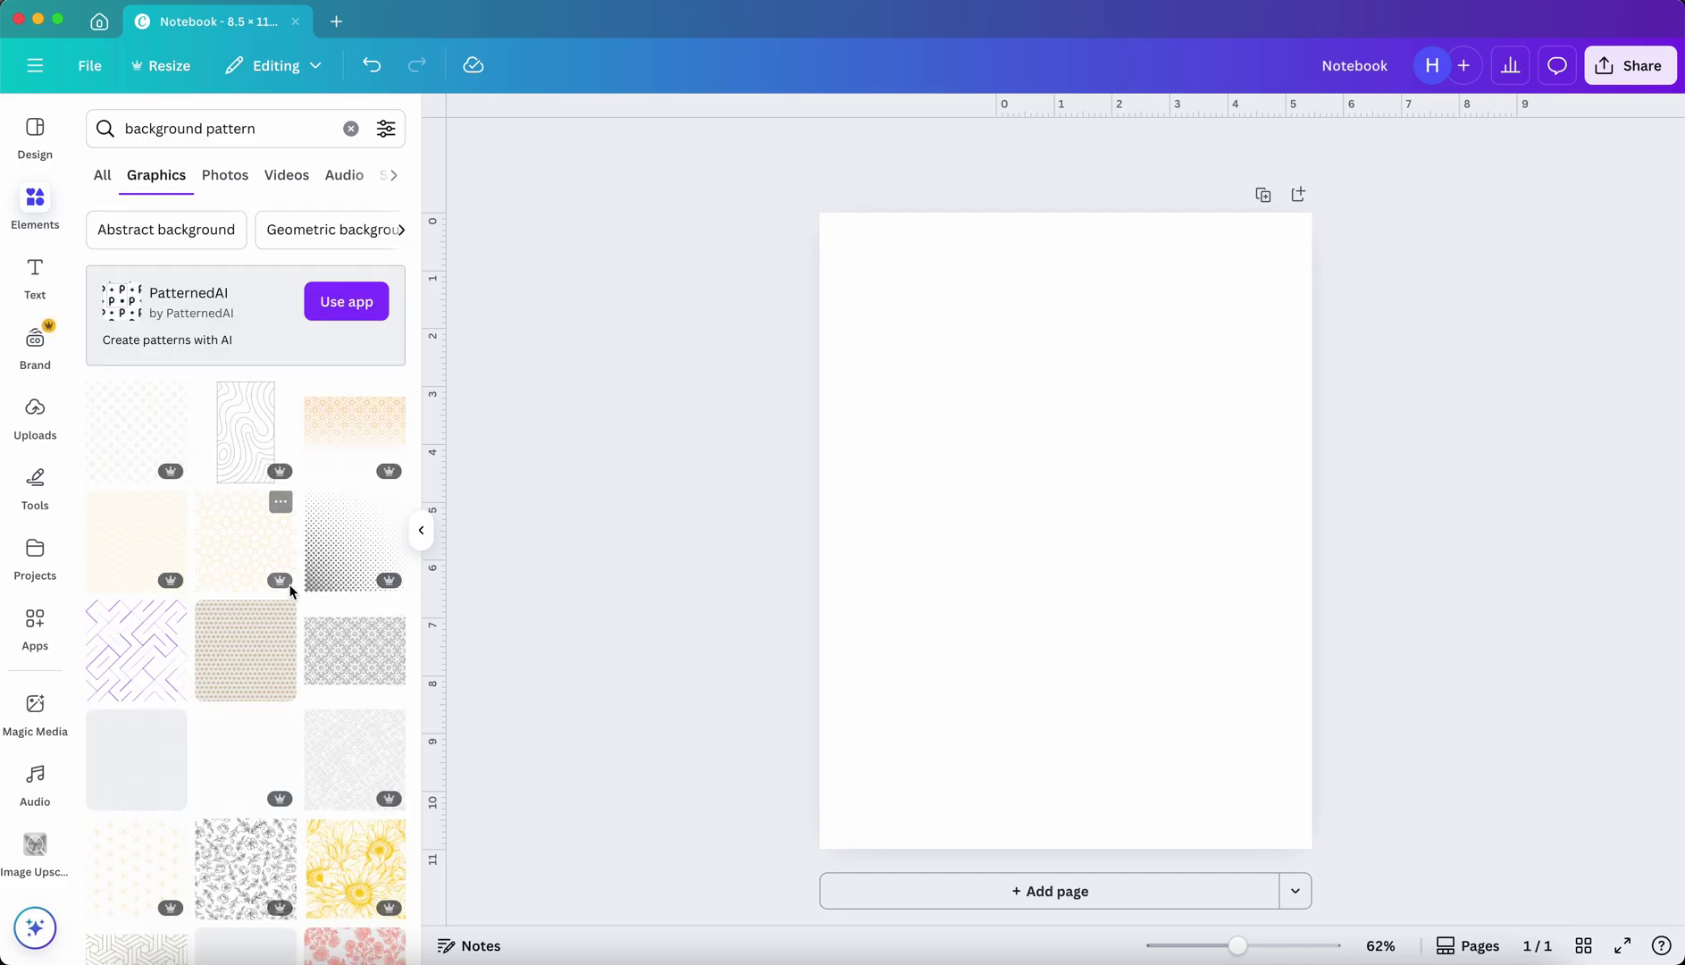
pyautogui.scroll(-10, 296, 593)
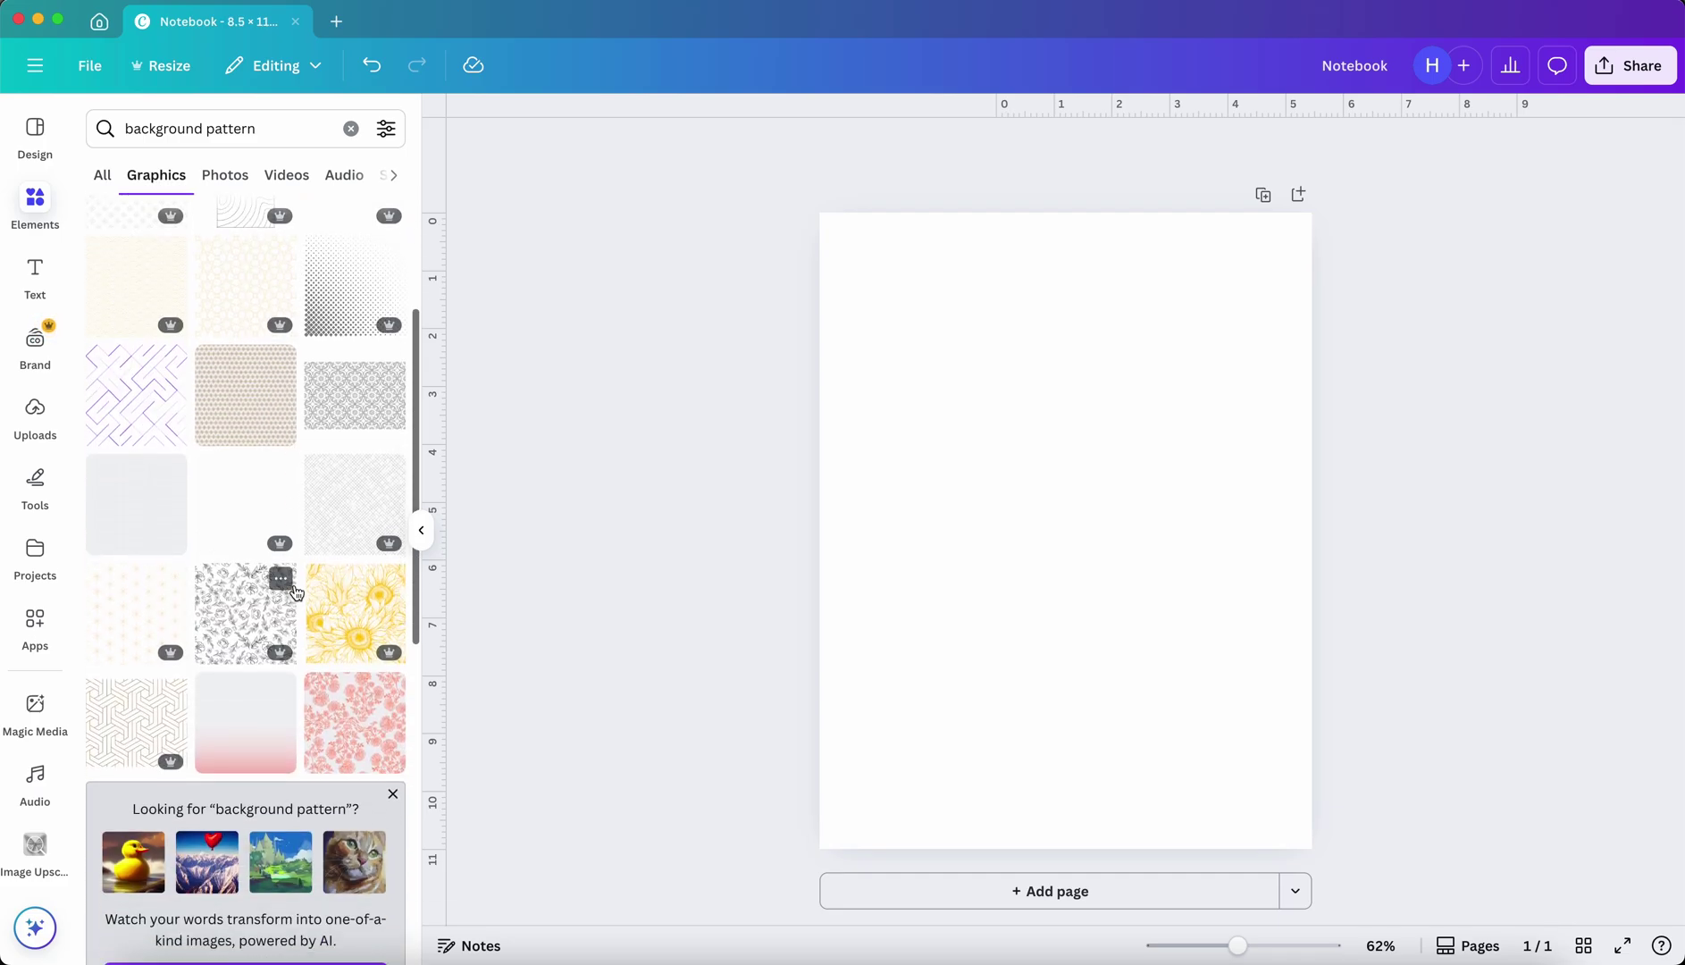
pyautogui.scroll(-8, 296, 592)
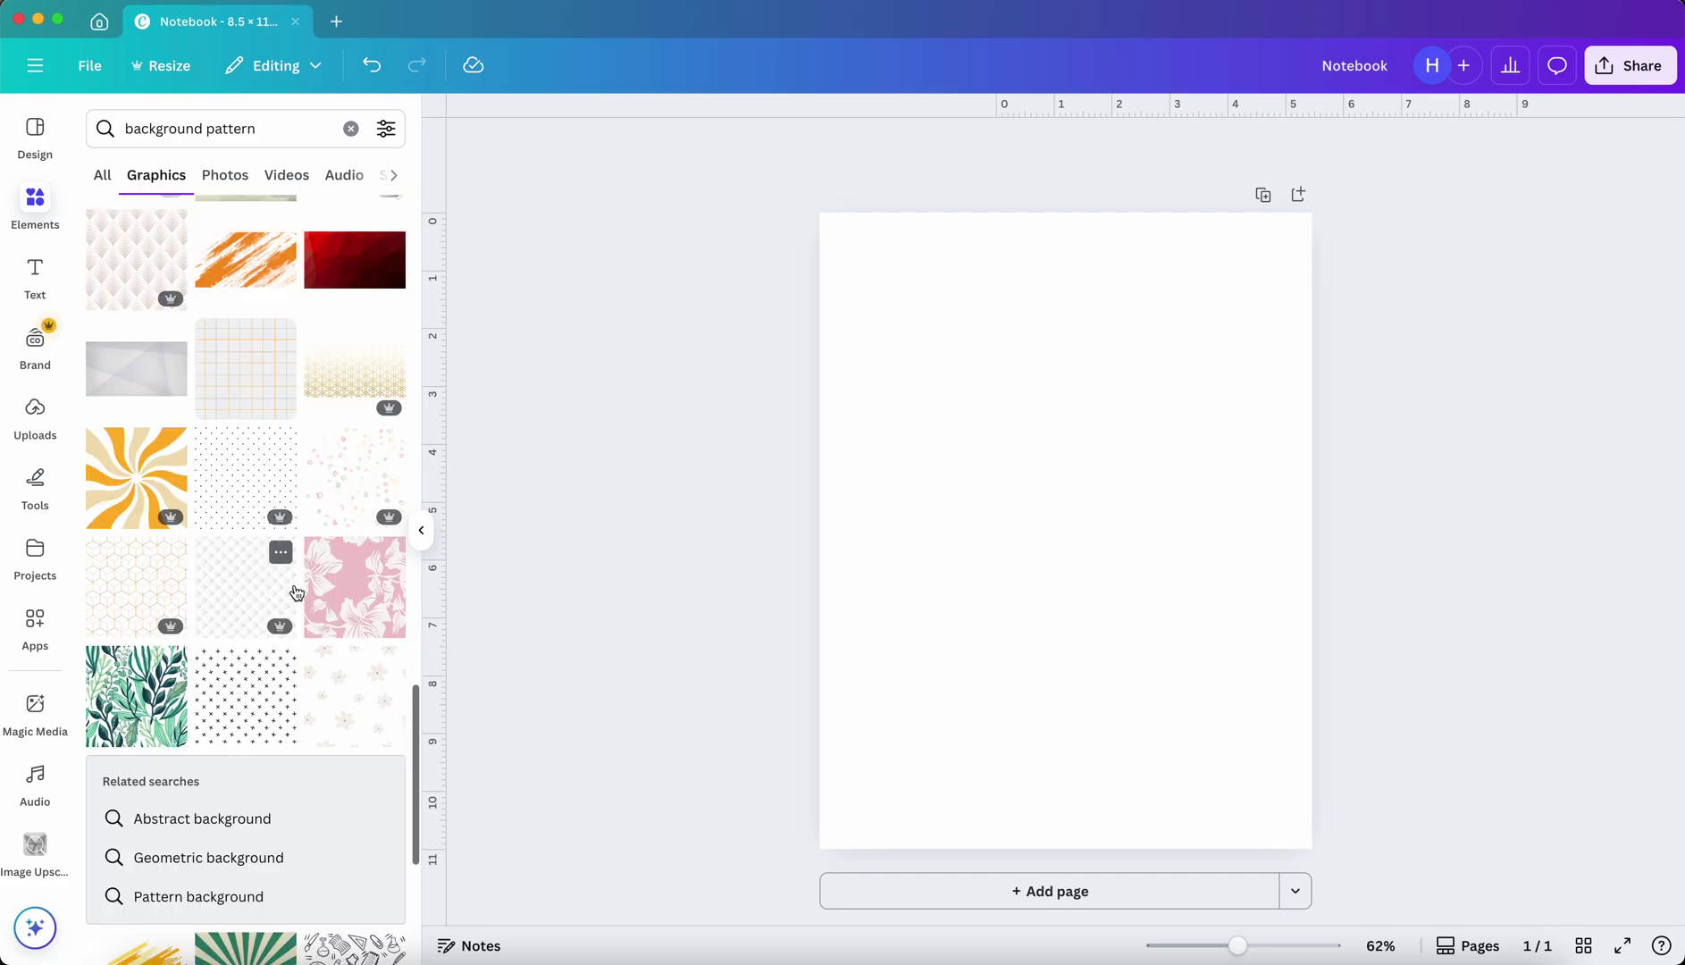
# Add the pink floral pattern graphic and snap it to the page's top-left corner.
pyautogui.click(344, 605)
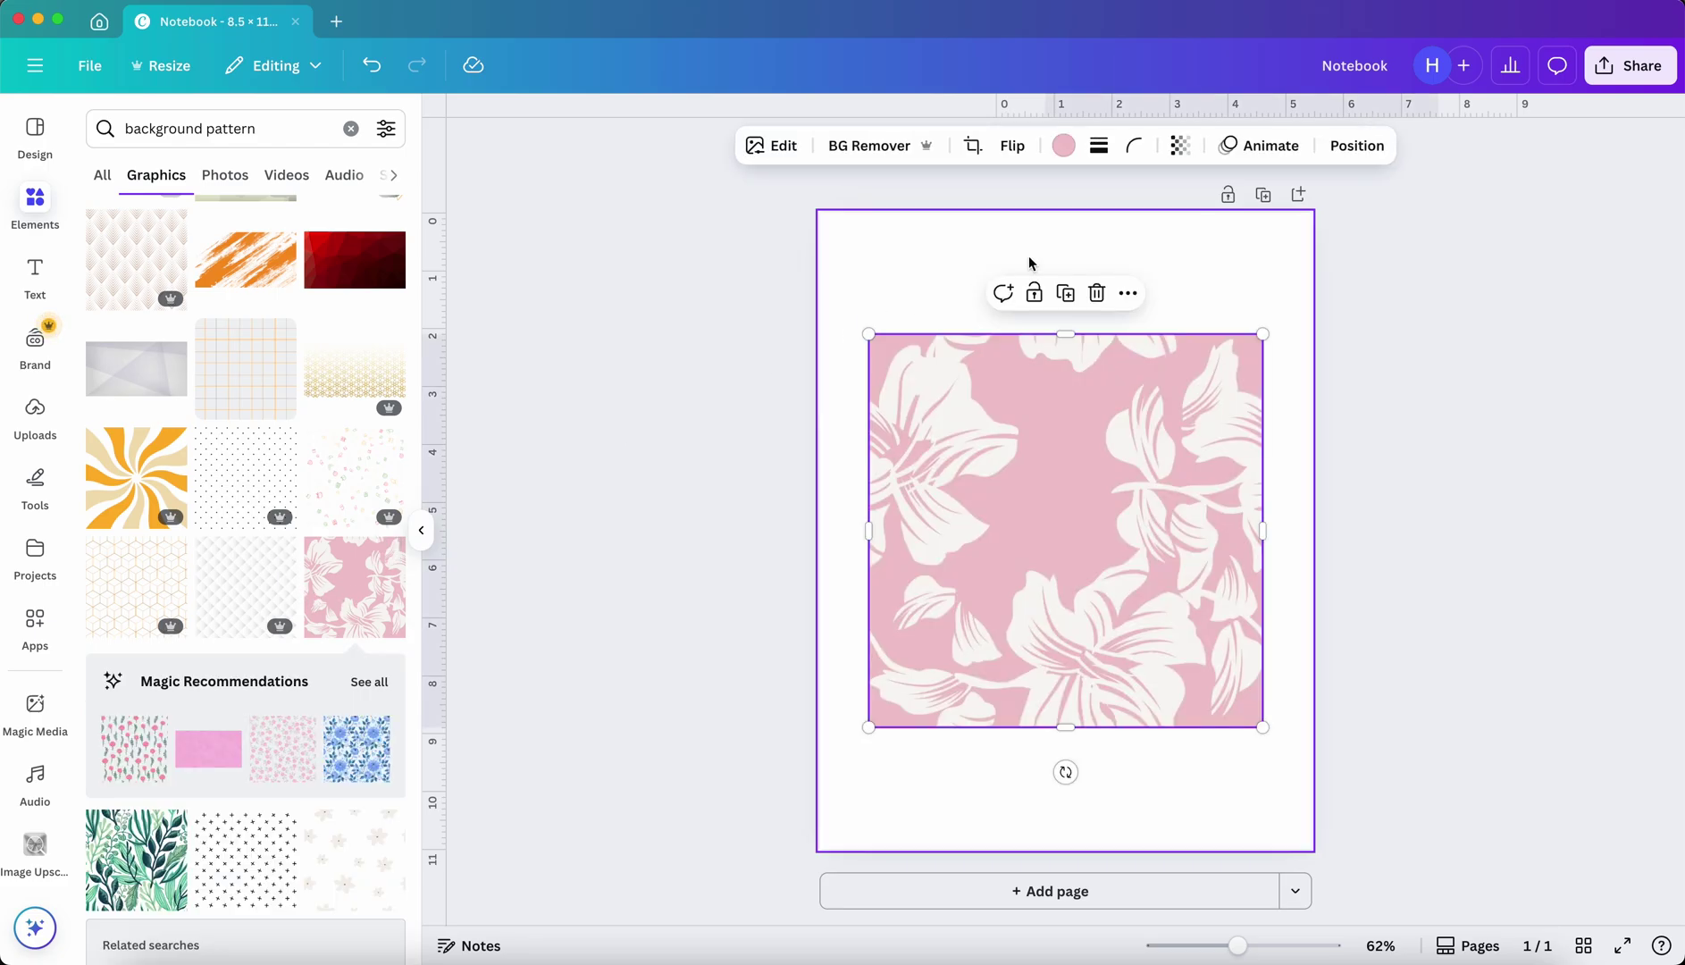
pyautogui.click(1065, 146)
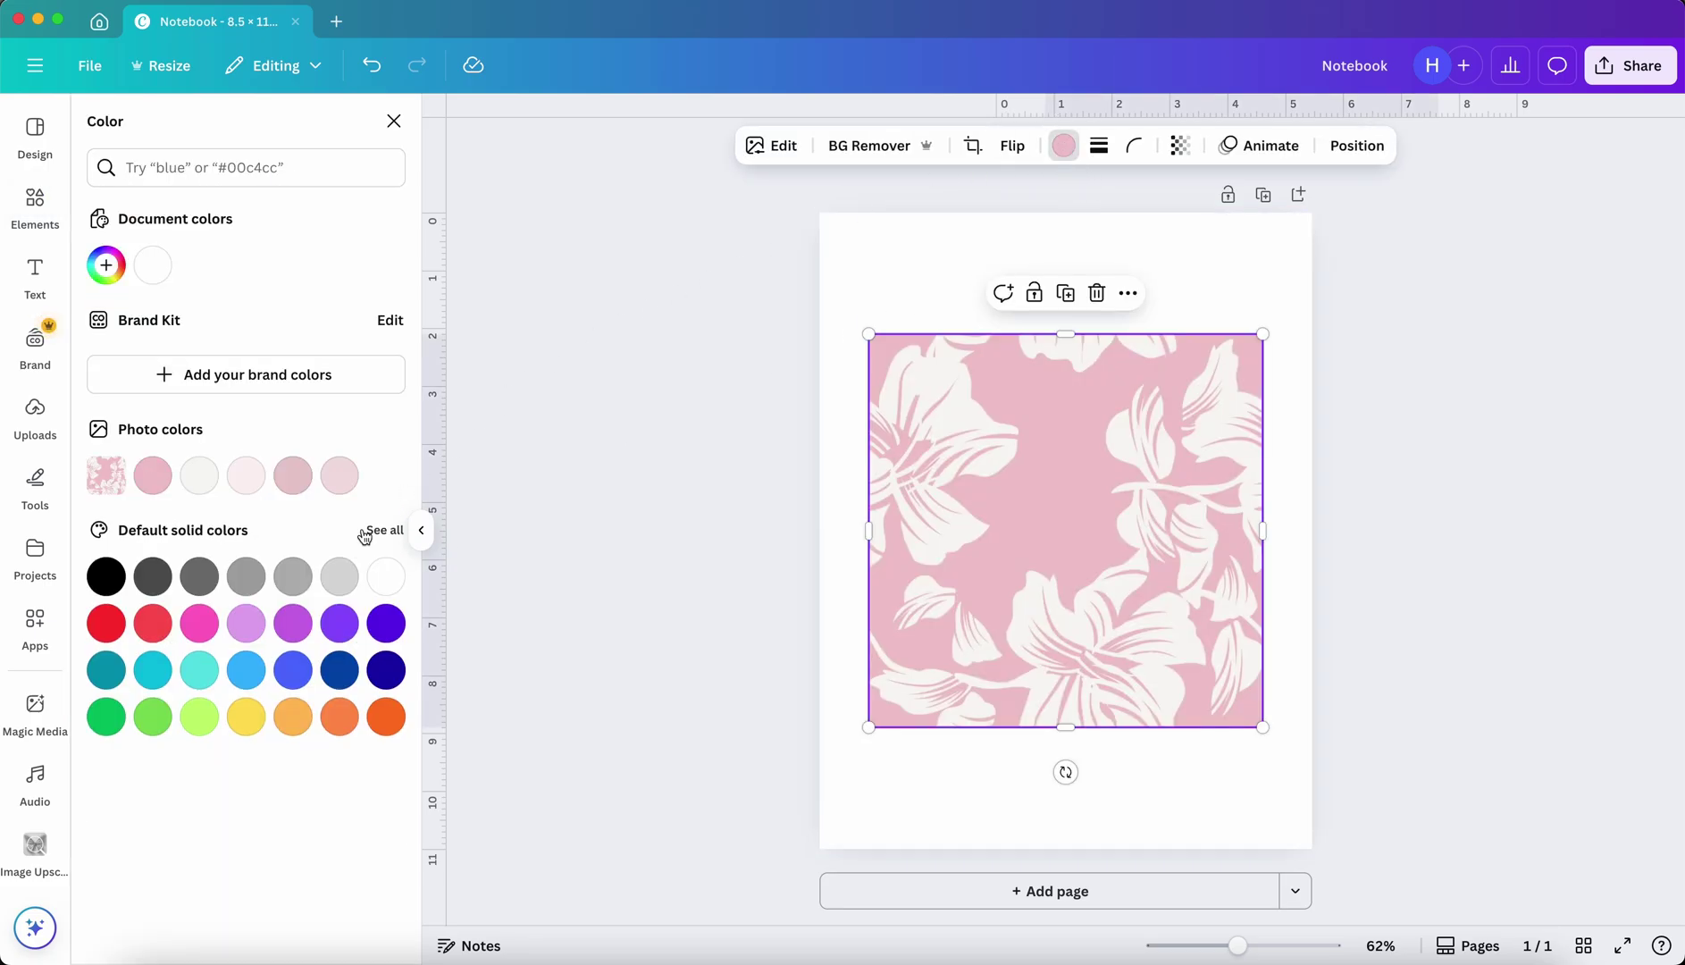
pyautogui.click(294, 616)
pyautogui.click(255, 630)
pyautogui.moveTo(1023, 500); pyautogui.dragTo(973, 366)
pyautogui.moveTo(1208, 603); pyautogui.dragTo(1504, 871)
pyautogui.hotkey('ctrl', 'z')
# Tile the floral graphic into a row of three 2.8 in copies, then duplicate rows to fill the page.
pyautogui.moveTo(1216, 605); pyautogui.dragTo(1214, 315)
pyautogui.keyDown('shift'); pyautogui.click(1019, 297); pyautogui.keyUp('shift')
pyautogui.keyDown('shift'); pyautogui.click(878, 293); pyautogui.keyUp('shift')
pyautogui.moveTo(1295, 371); pyautogui.dragTo(1311, 376)
pyautogui.rightClick(1192, 320)
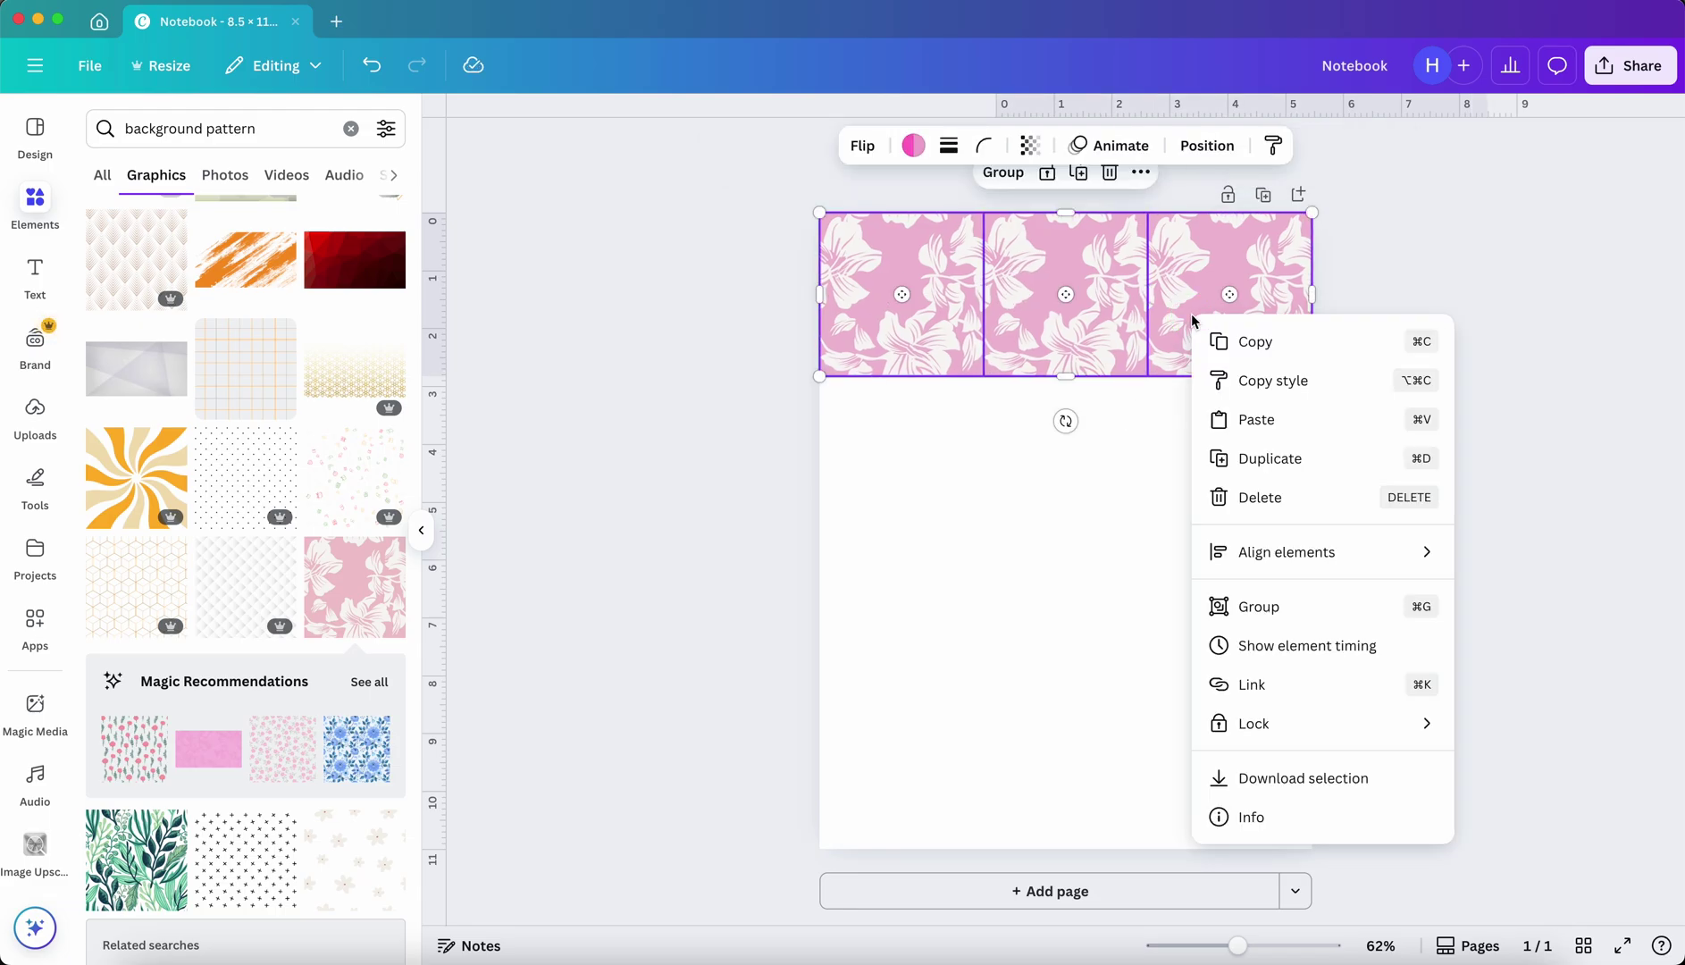
pyautogui.click(1246, 458)
pyautogui.moveTo(1203, 327); pyautogui.dragTo(1222, 802)
pyautogui.click(1405, 628)
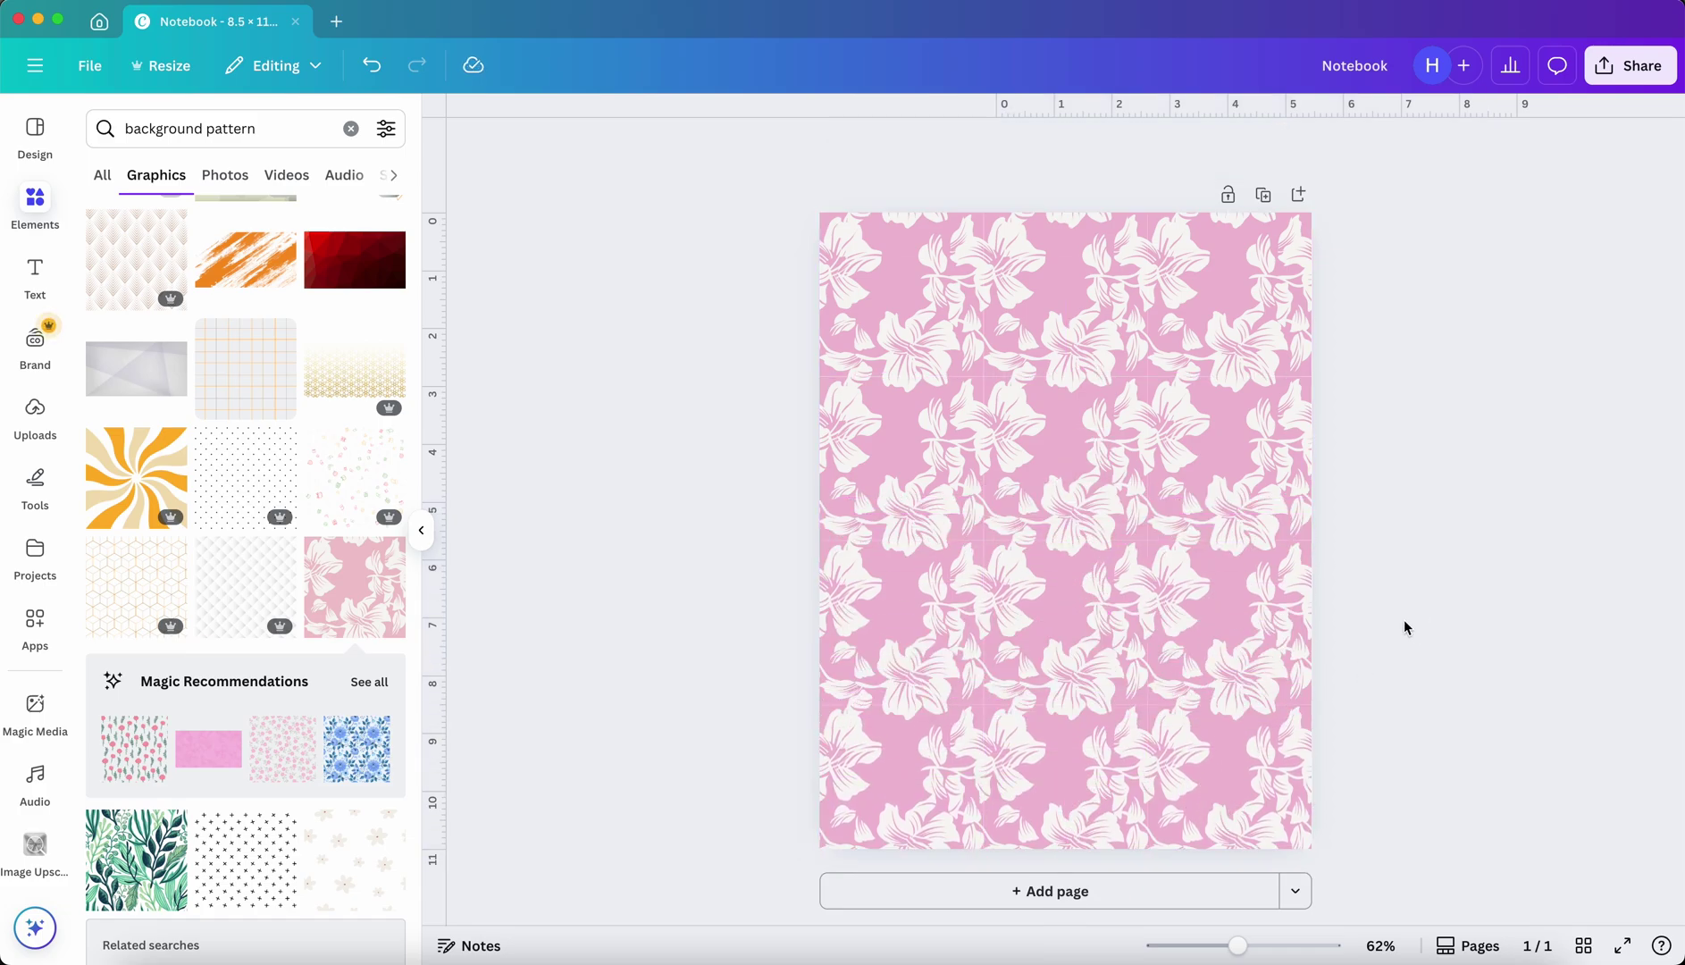
# Add a rectangle, stretch it wide and place it near the top of the cover.
pyautogui.press('r')
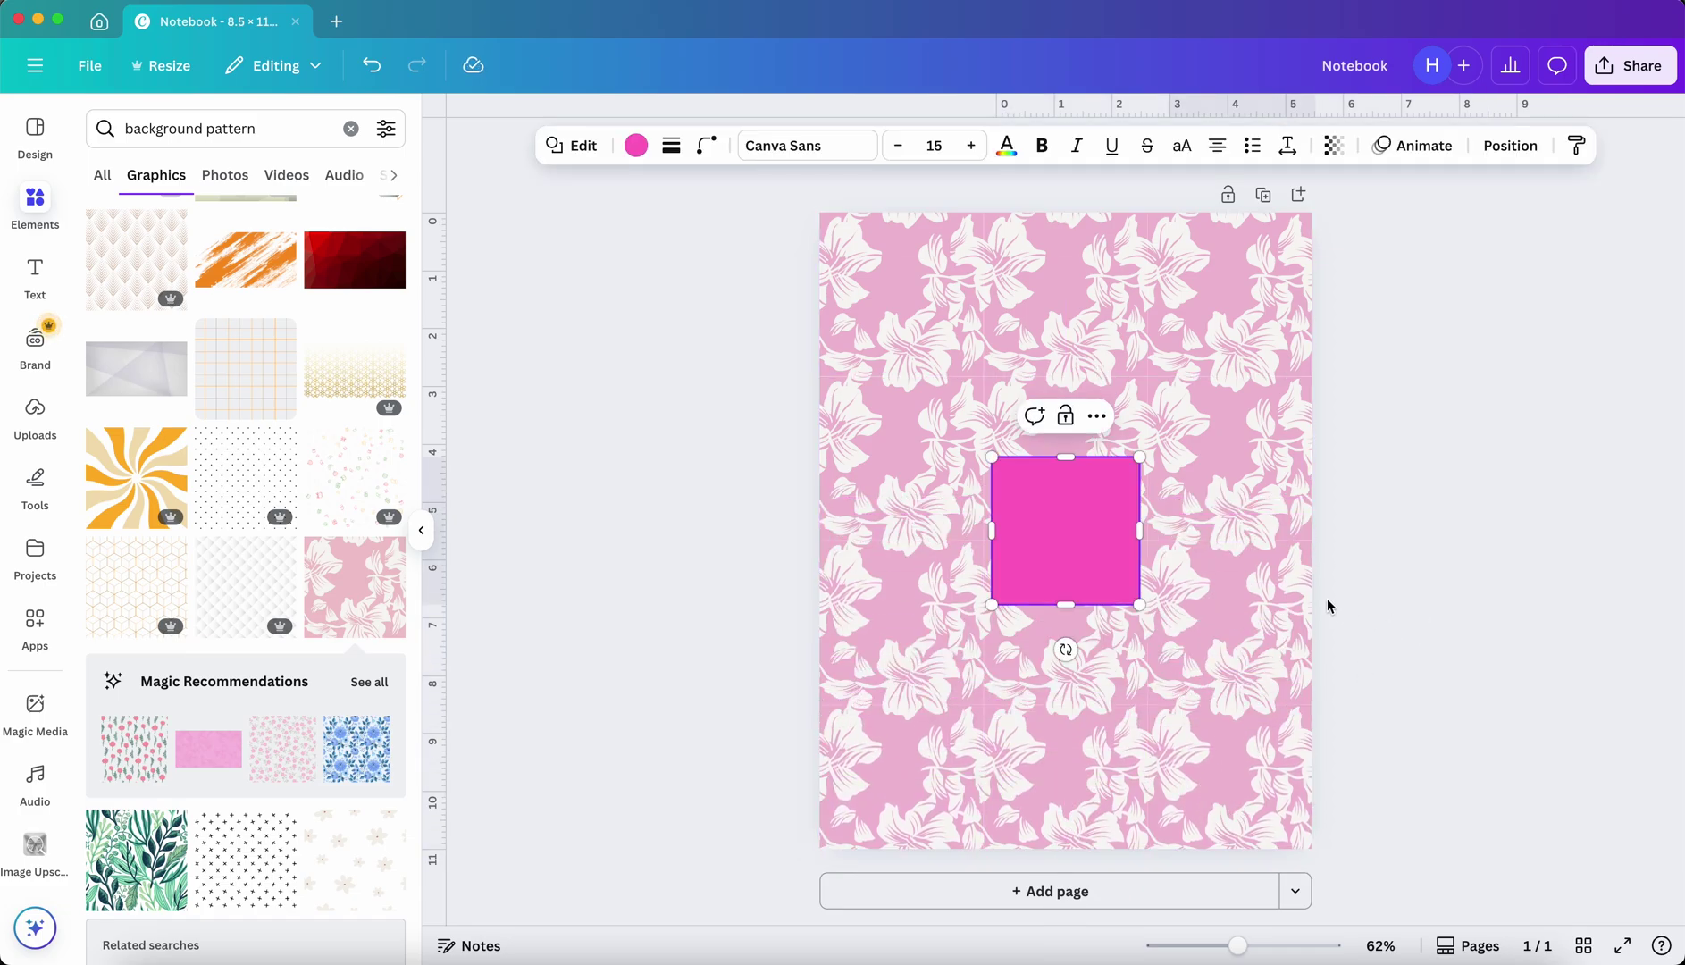
pyautogui.moveTo(1140, 531); pyautogui.dragTo(1249, 532)
pyautogui.moveTo(1249, 604); pyautogui.dragTo(1196, 582)
pyautogui.moveTo(1136, 519); pyautogui.dragTo(1122, 333)
# Make the rectangle white with corner rounding of about 20.
pyautogui.click(634, 146)
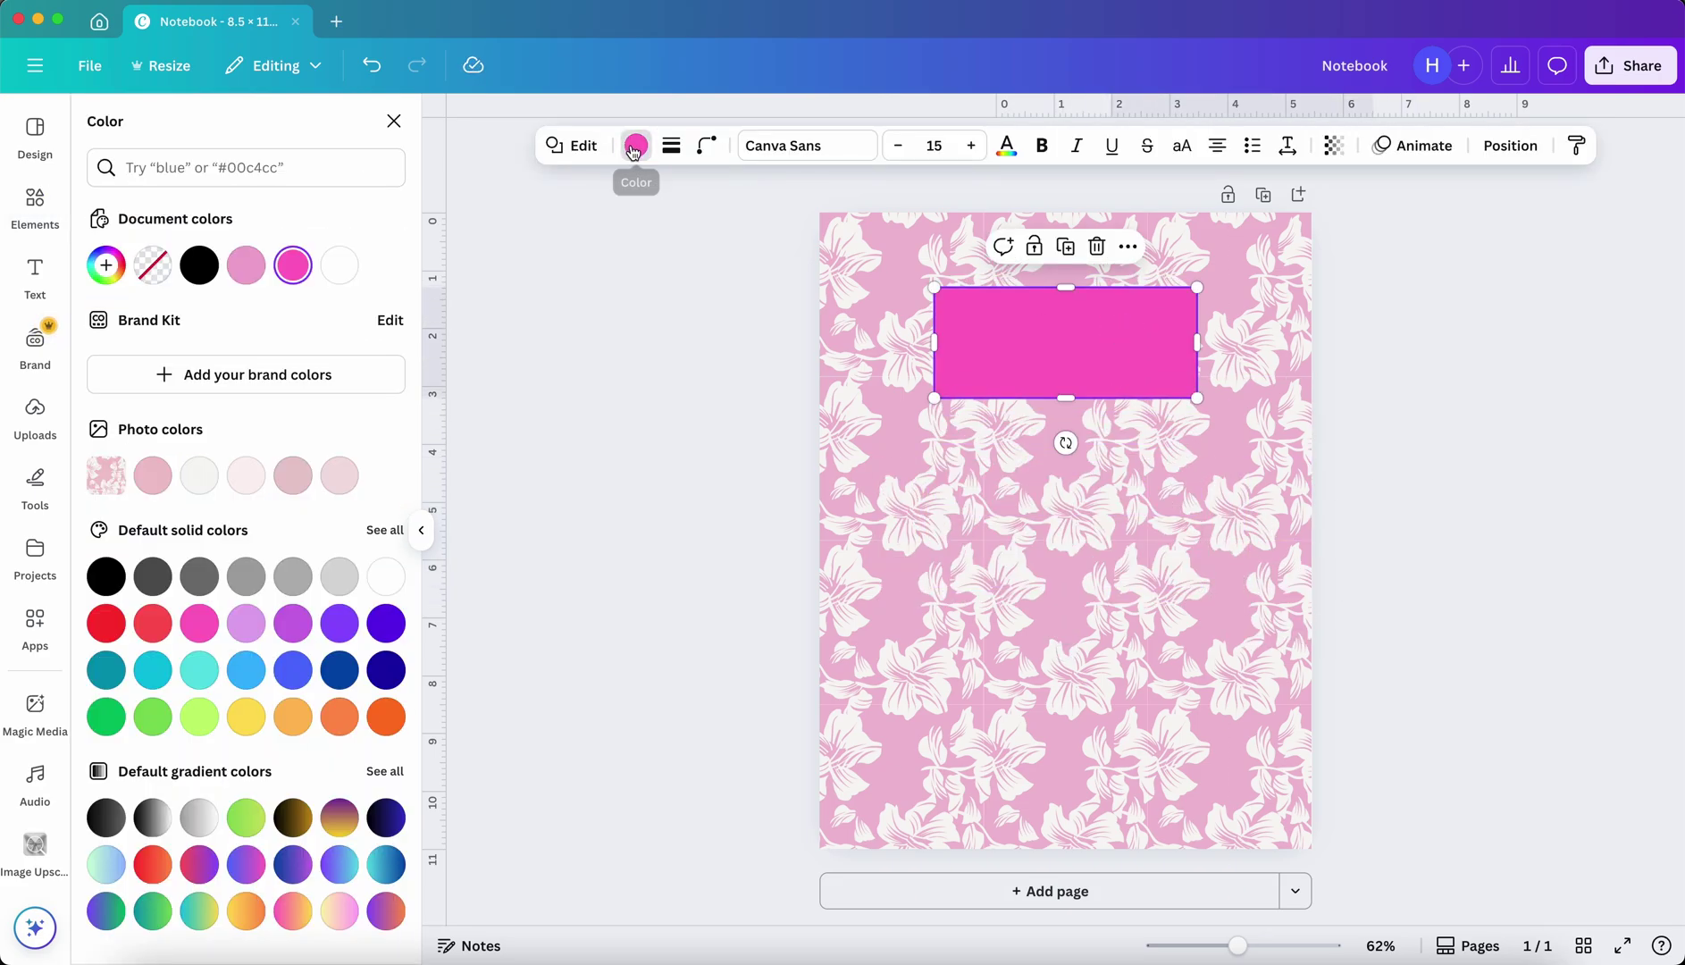
pyautogui.click(386, 576)
pyautogui.click(705, 145)
pyautogui.moveTo(605, 226); pyautogui.dragTo(636, 228)
pyautogui.click(679, 148)
pyautogui.click(750, 280)
pyautogui.click(1449, 354)
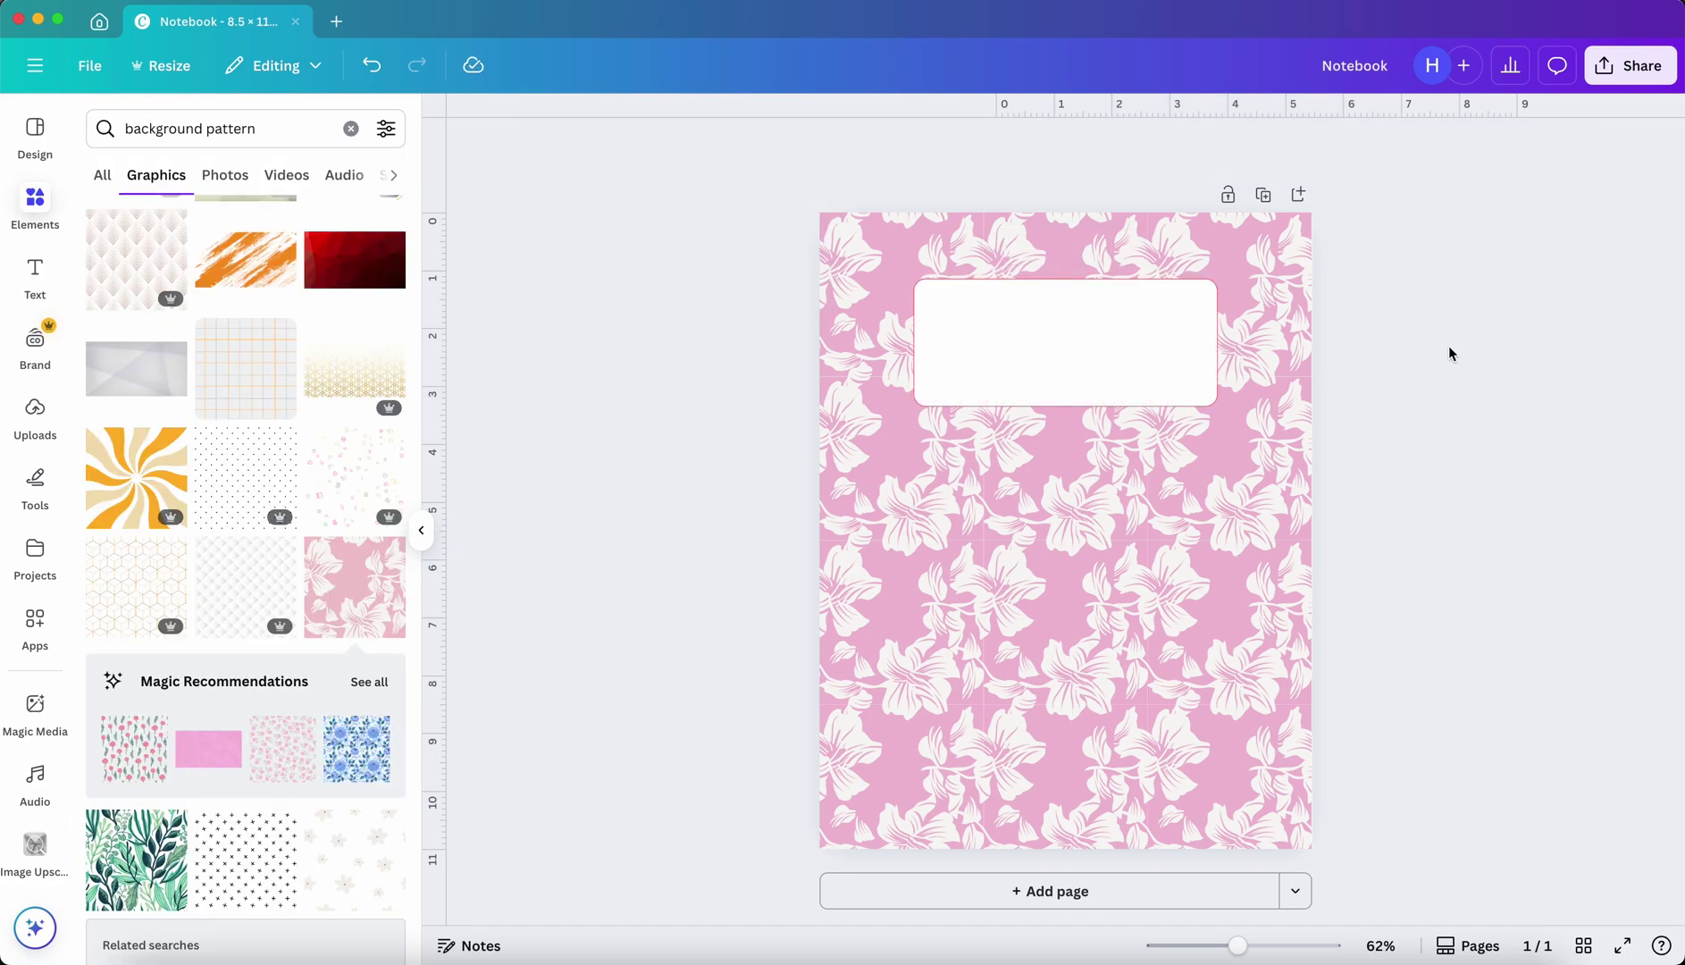
# Add a 'My Notes' heading and move it into the white label box.
pyautogui.click(32, 273)
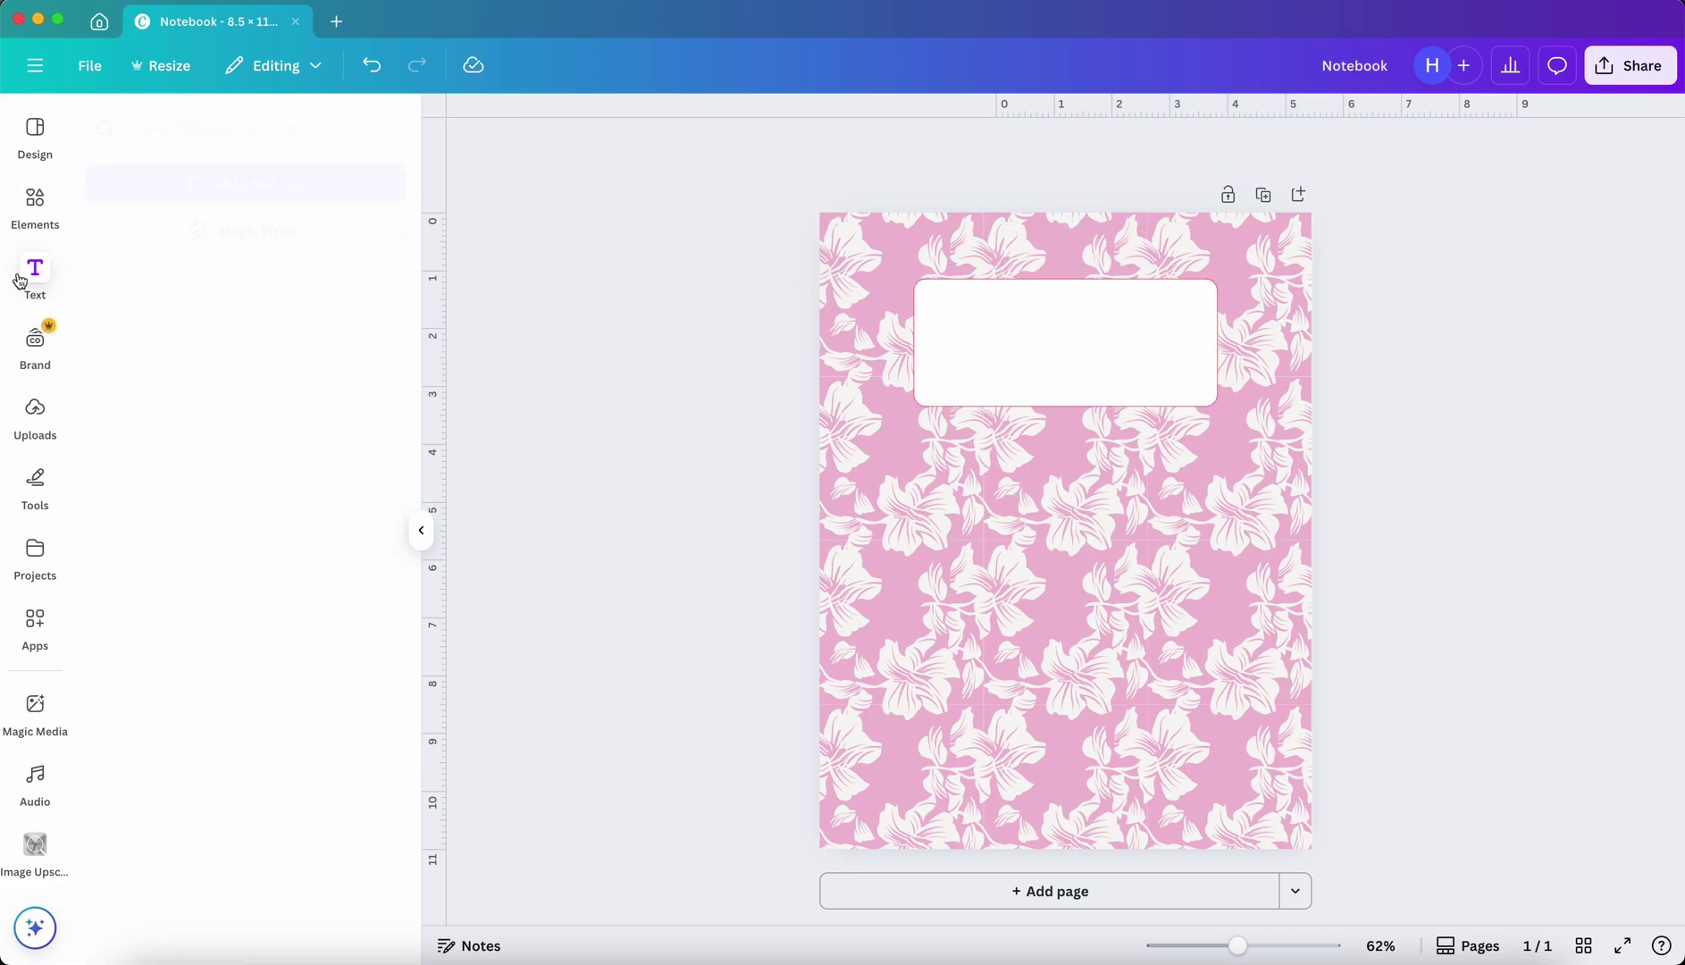
pyautogui.click(245, 397)
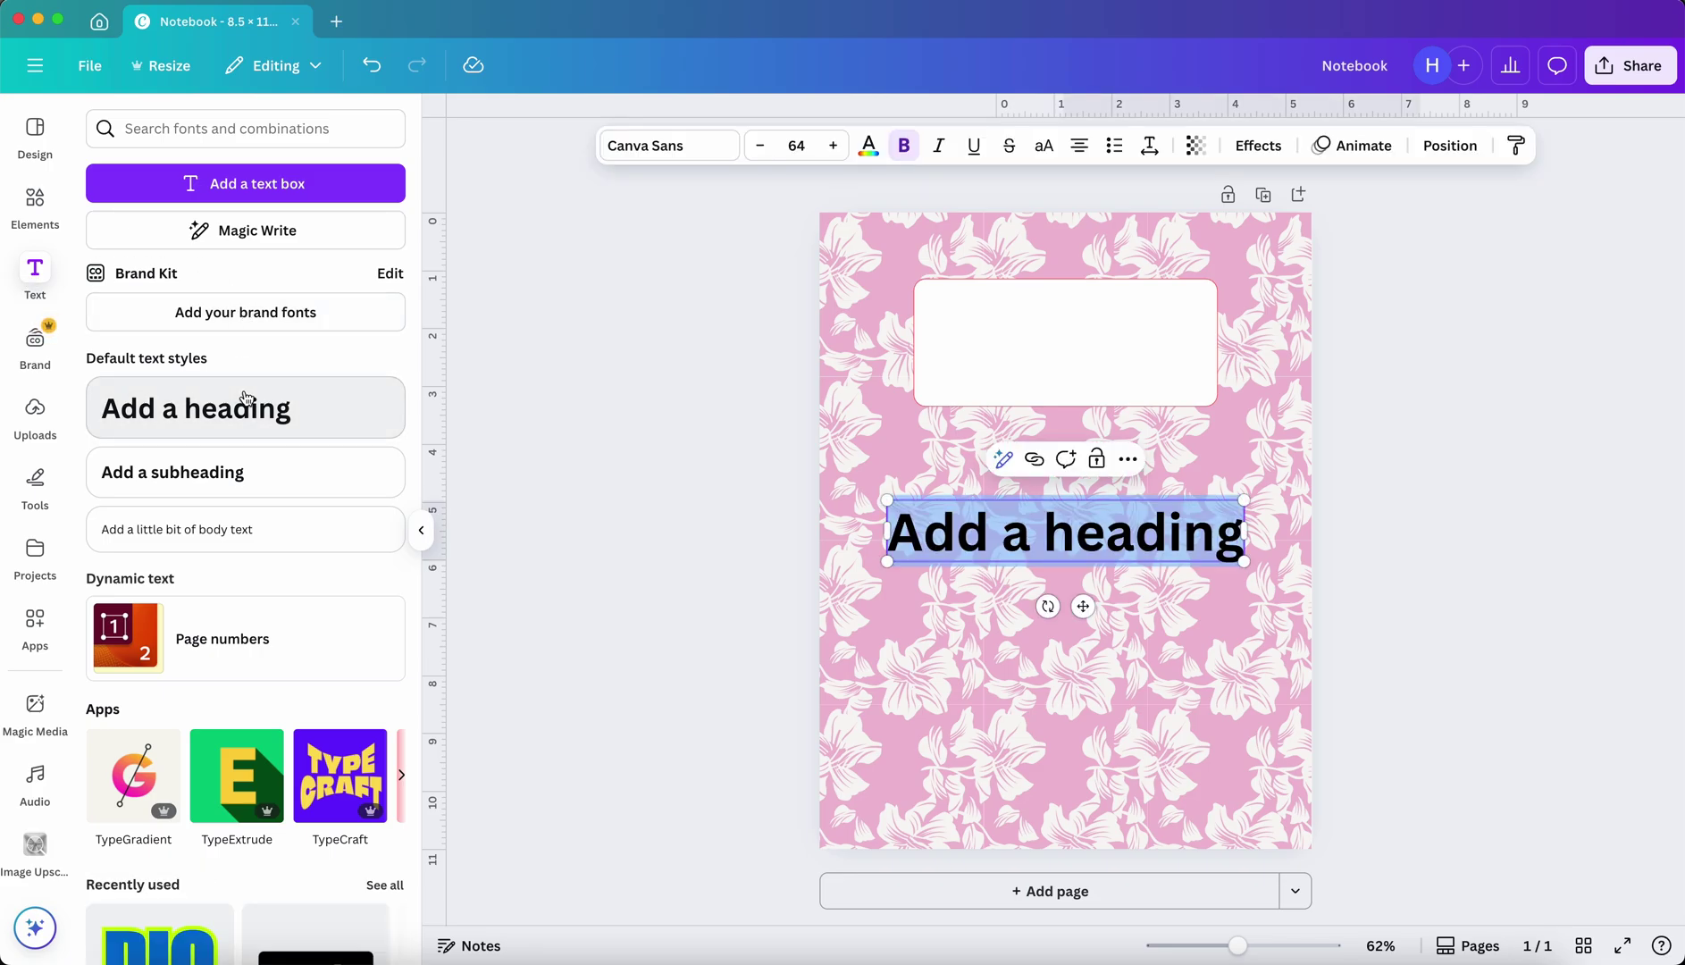
pyautogui.write('My')
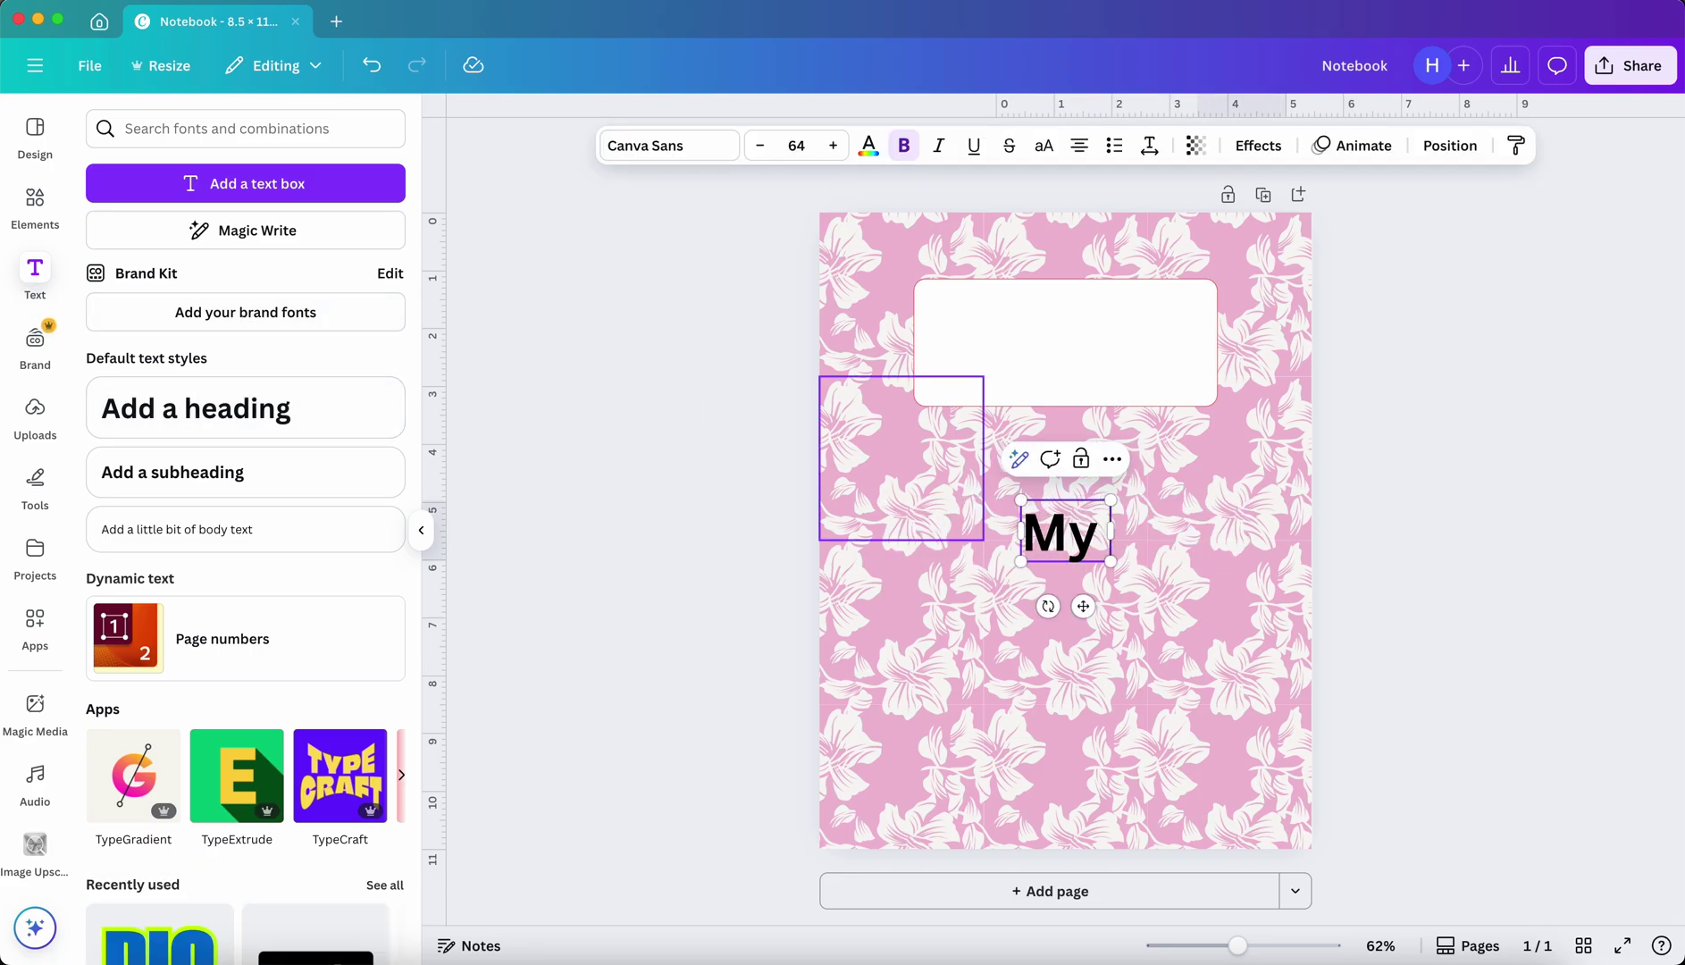
pyautogui.write(' Notes')
pyautogui.click(1473, 466)
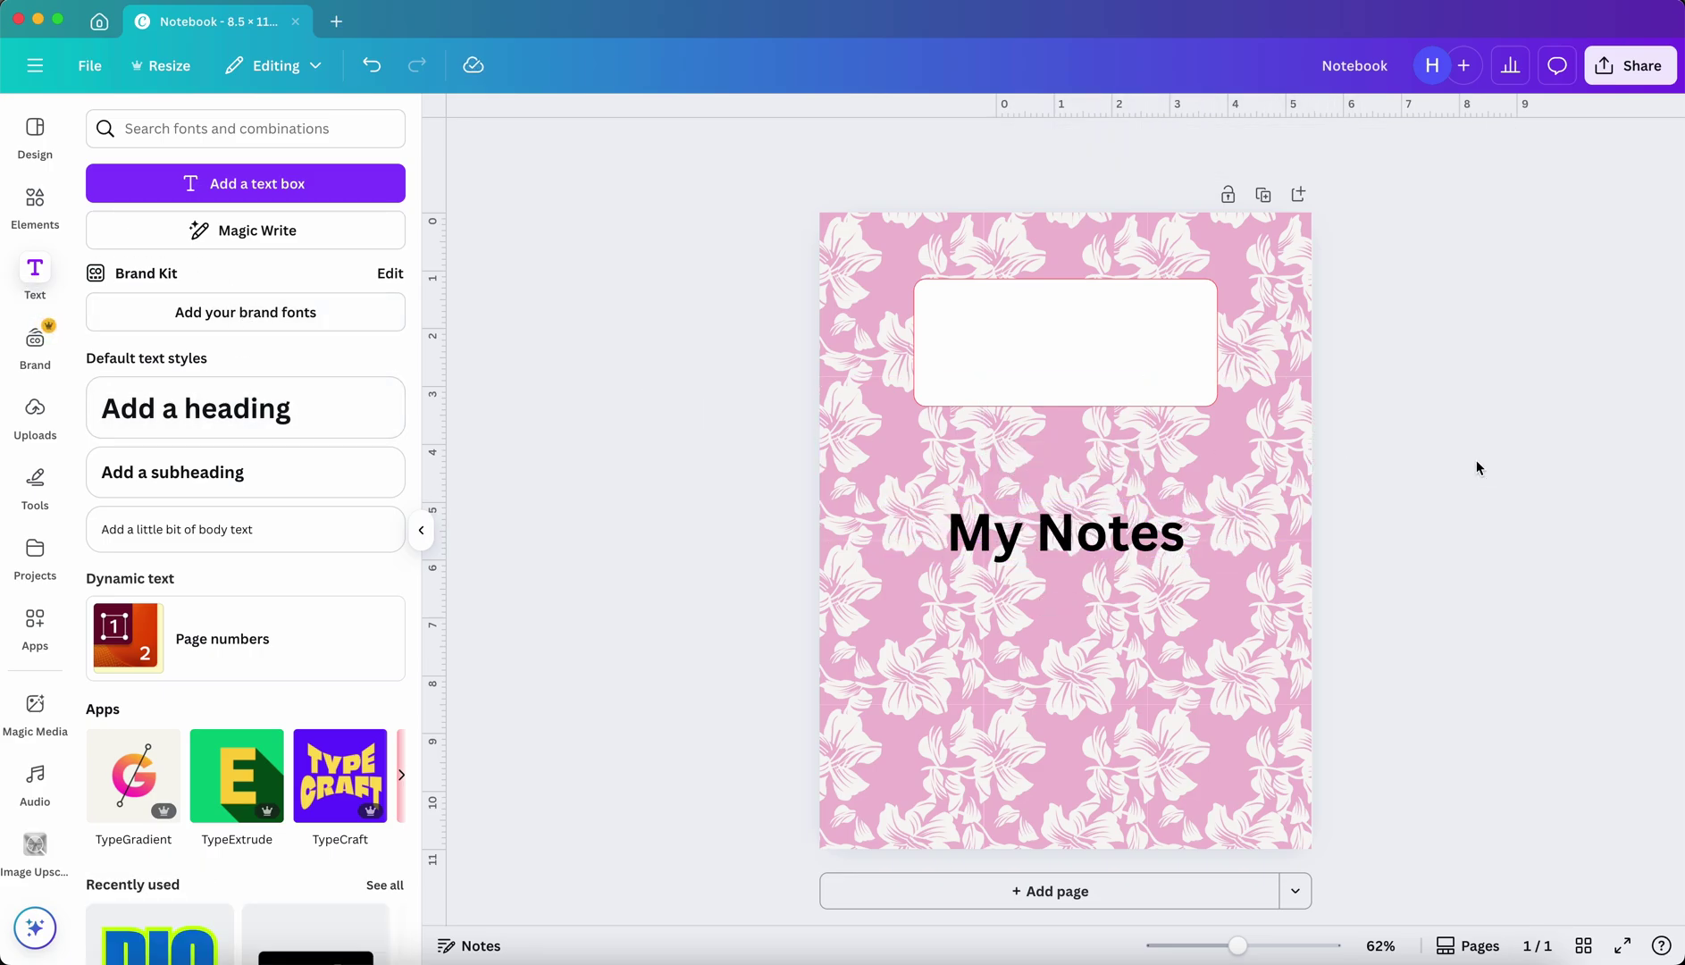
pyautogui.moveTo(1151, 561); pyautogui.dragTo(1157, 341)
# Set the My Notes title in the Brittany script font.
pyautogui.click(731, 147)
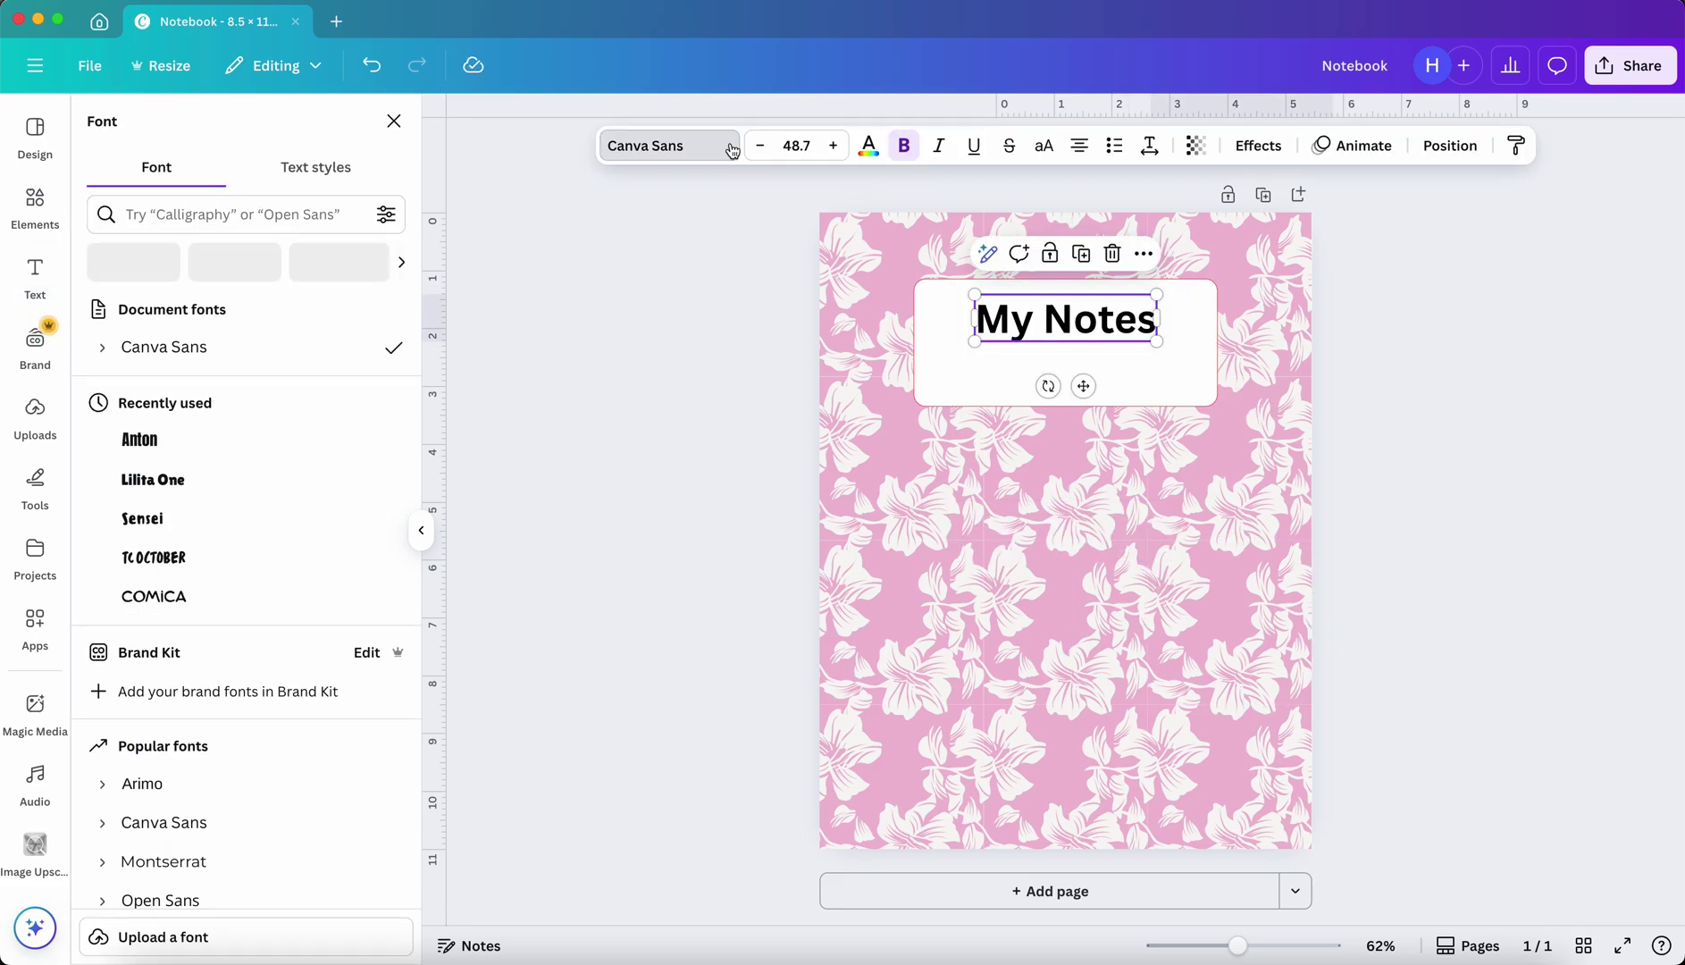
pyautogui.scroll(-4, 230, 793)
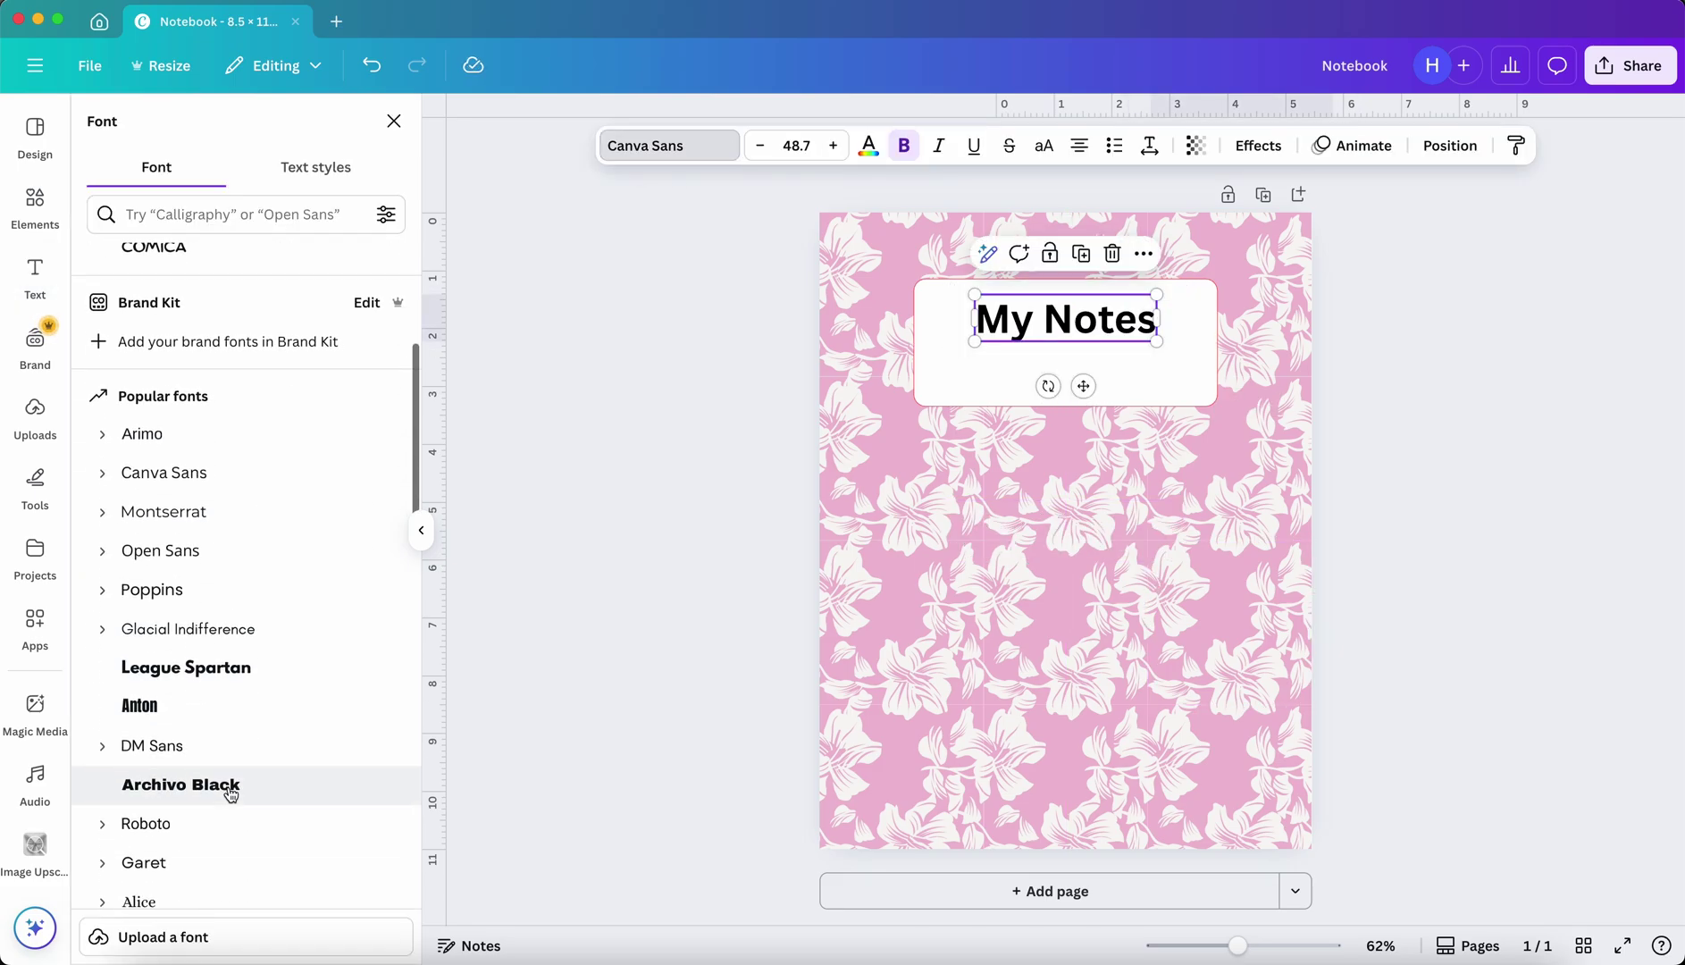
pyautogui.scroll(-3, 230, 793)
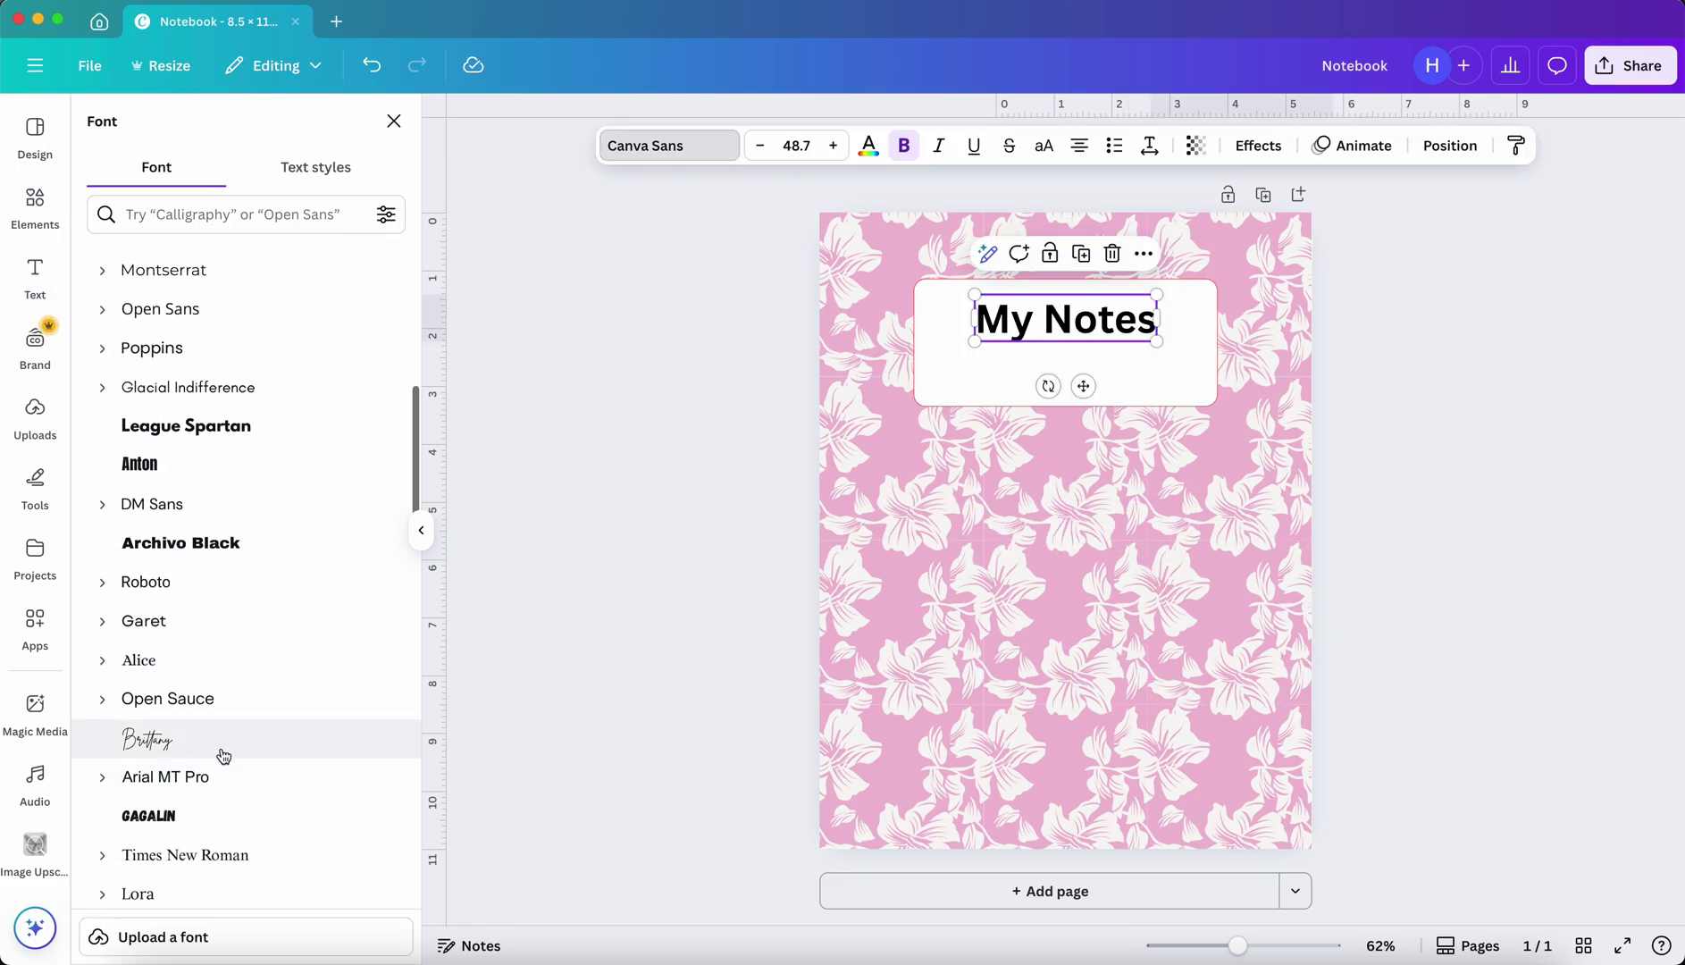
pyautogui.click(1297, 426)
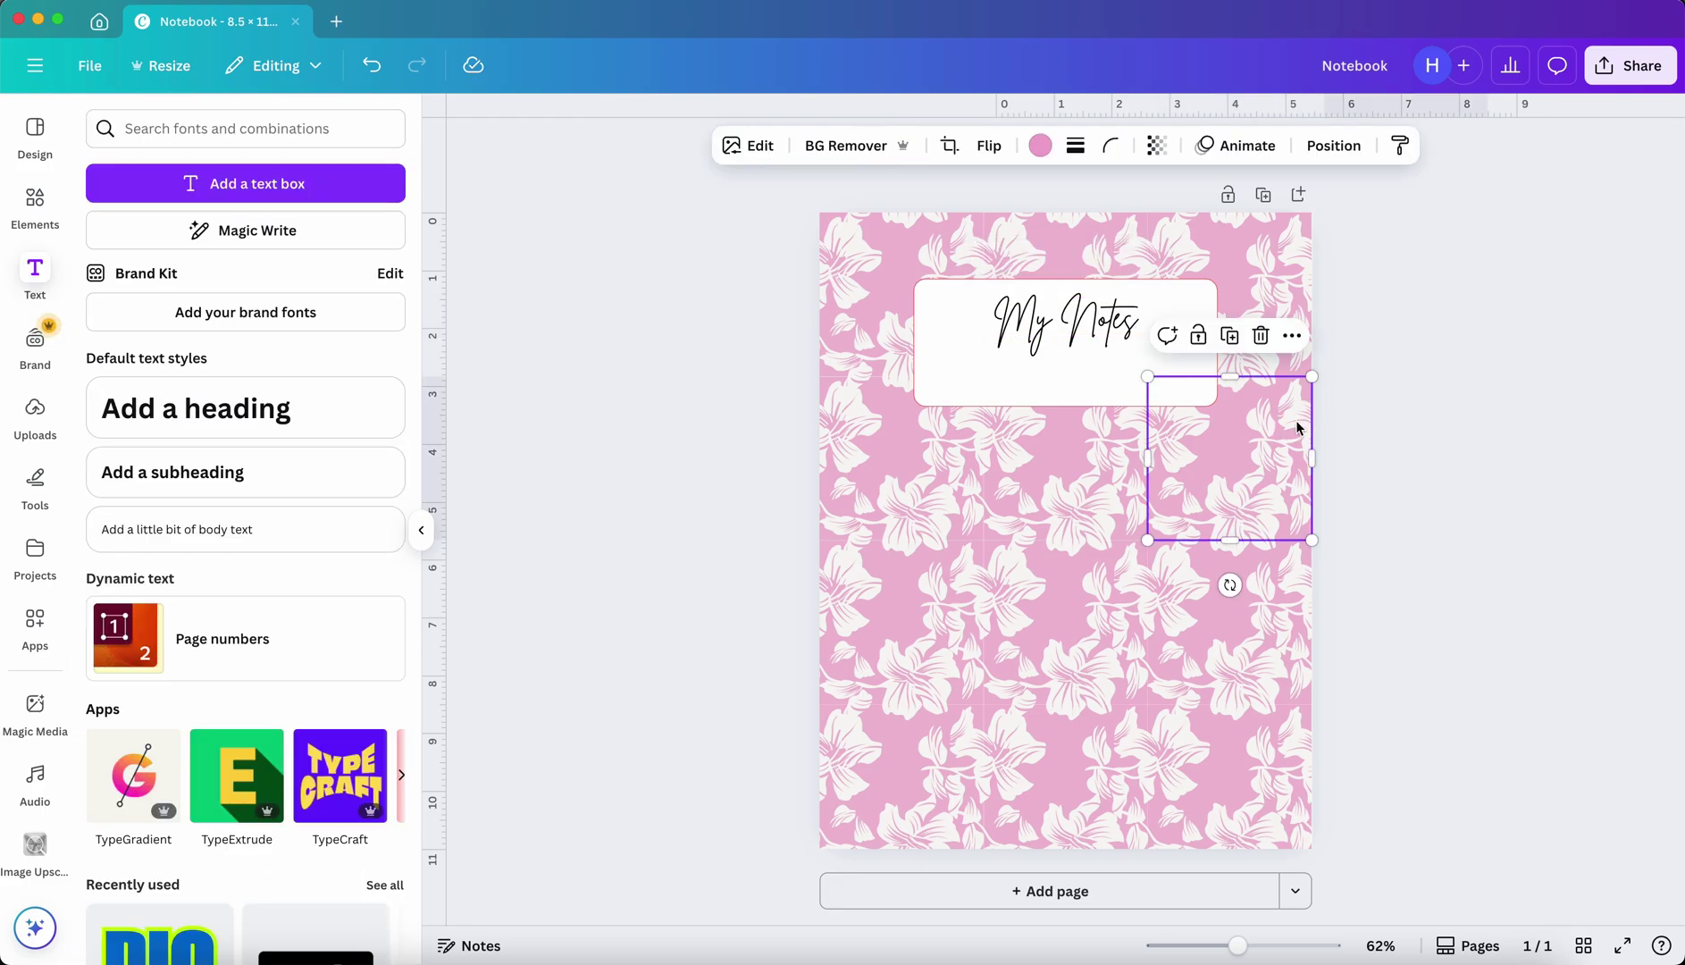
# Place a thin line beneath the My Notes title, then append a blank second page.
pyautogui.press('l')
pyautogui.moveTo(1121, 527); pyautogui.dragTo(1121, 389)
pyautogui.click(862, 145)
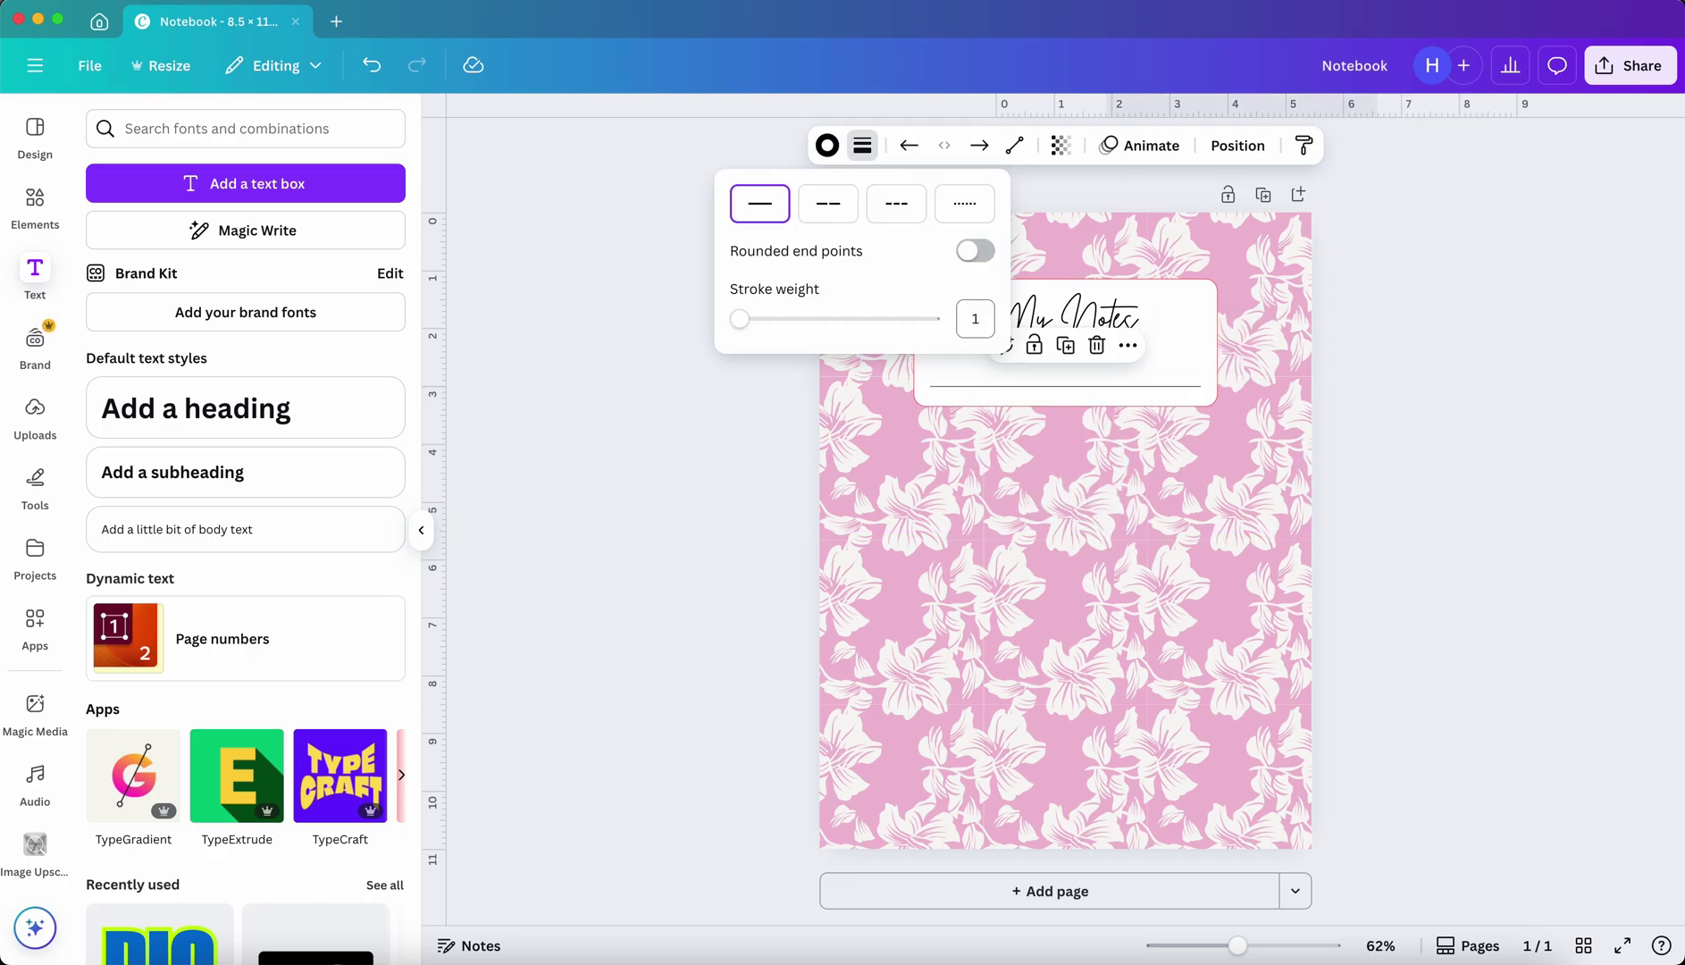
pyautogui.click(1486, 383)
pyautogui.click(1488, 384)
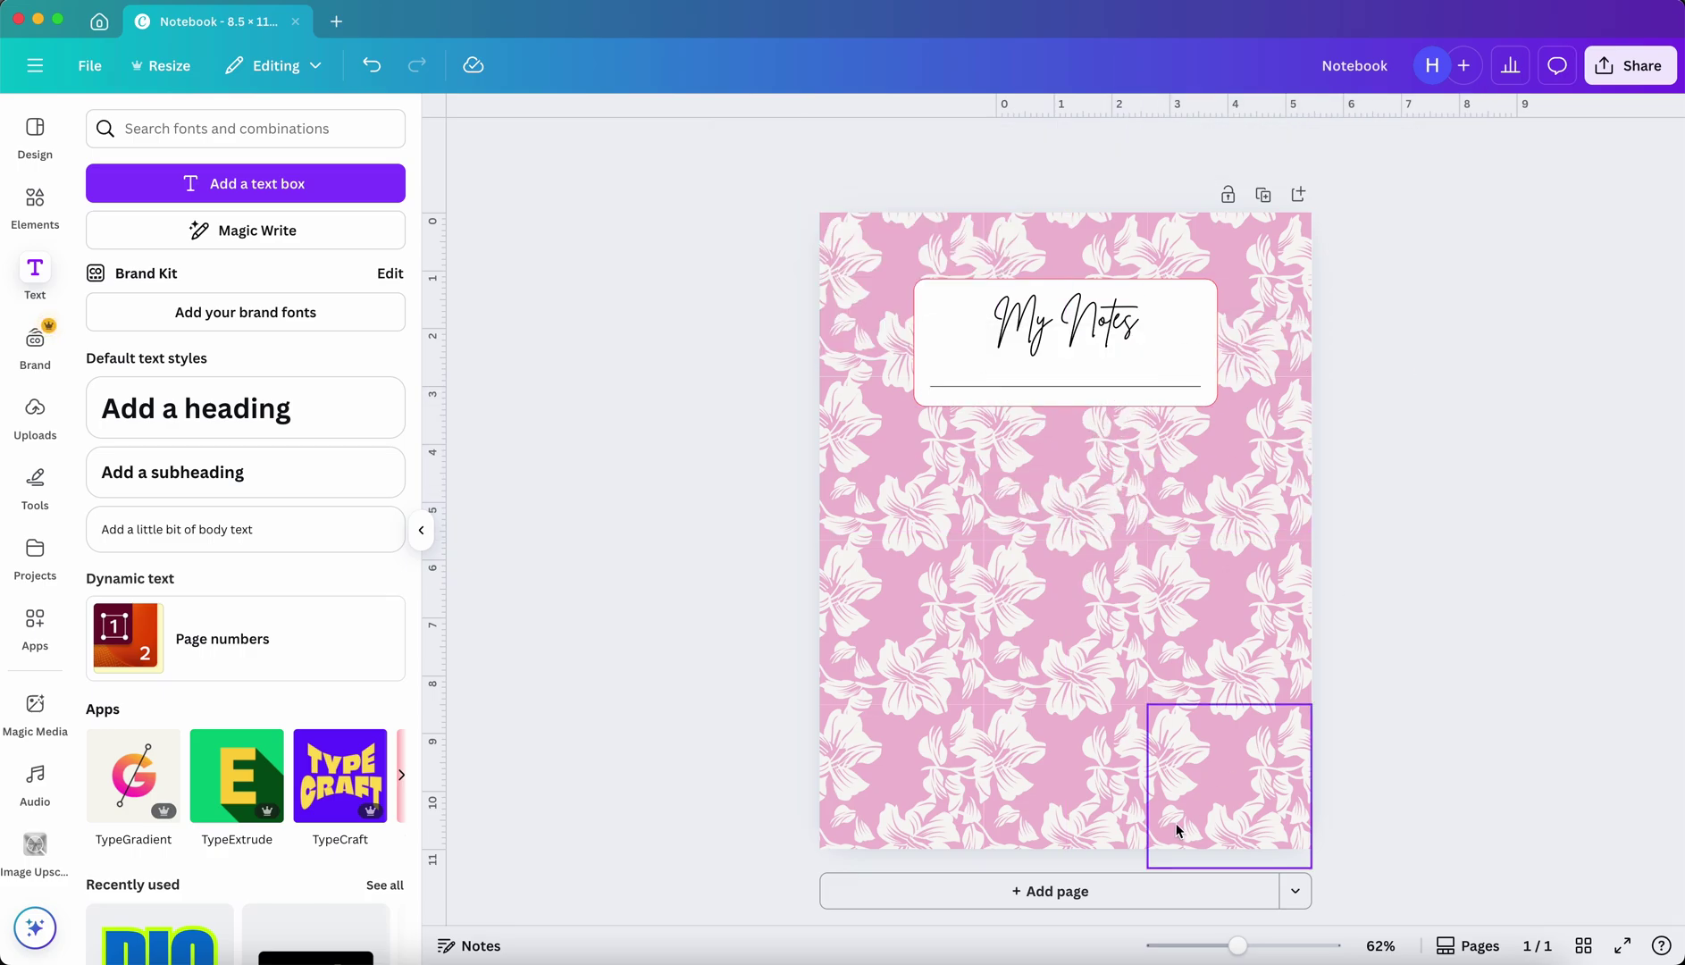
pyautogui.click(1118, 893)
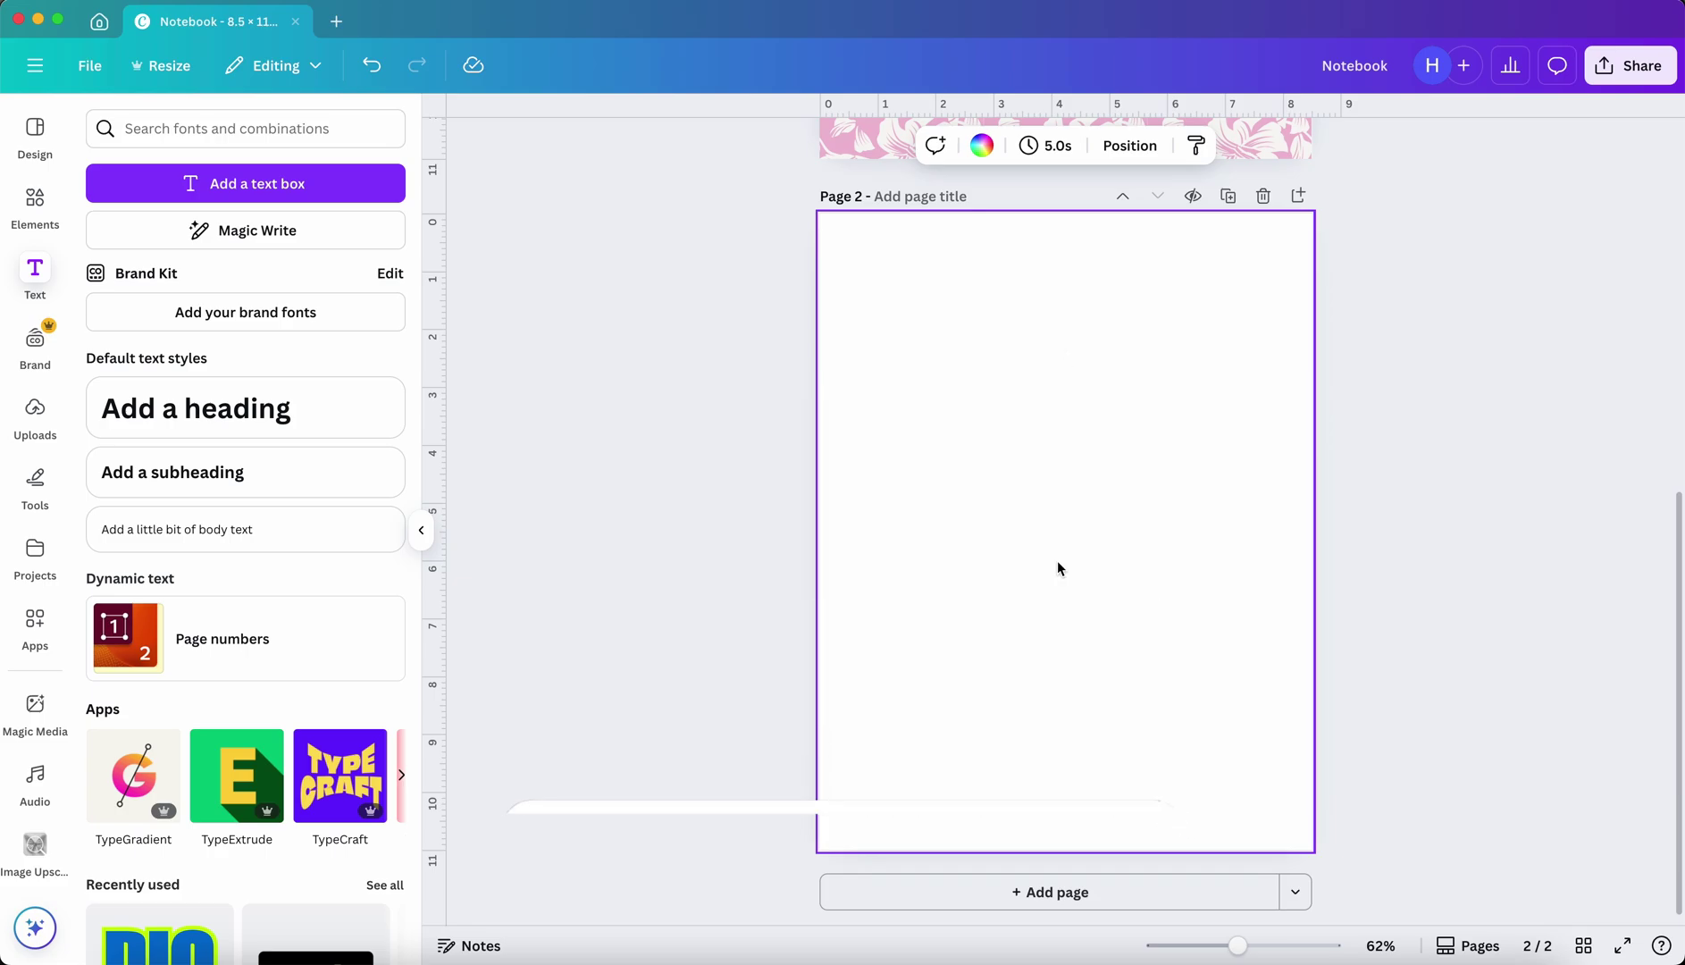
# Rule page 2 with a top line duplicated by Cmd+D into evenly spaced lines to the bottom.
pyautogui.press('l')
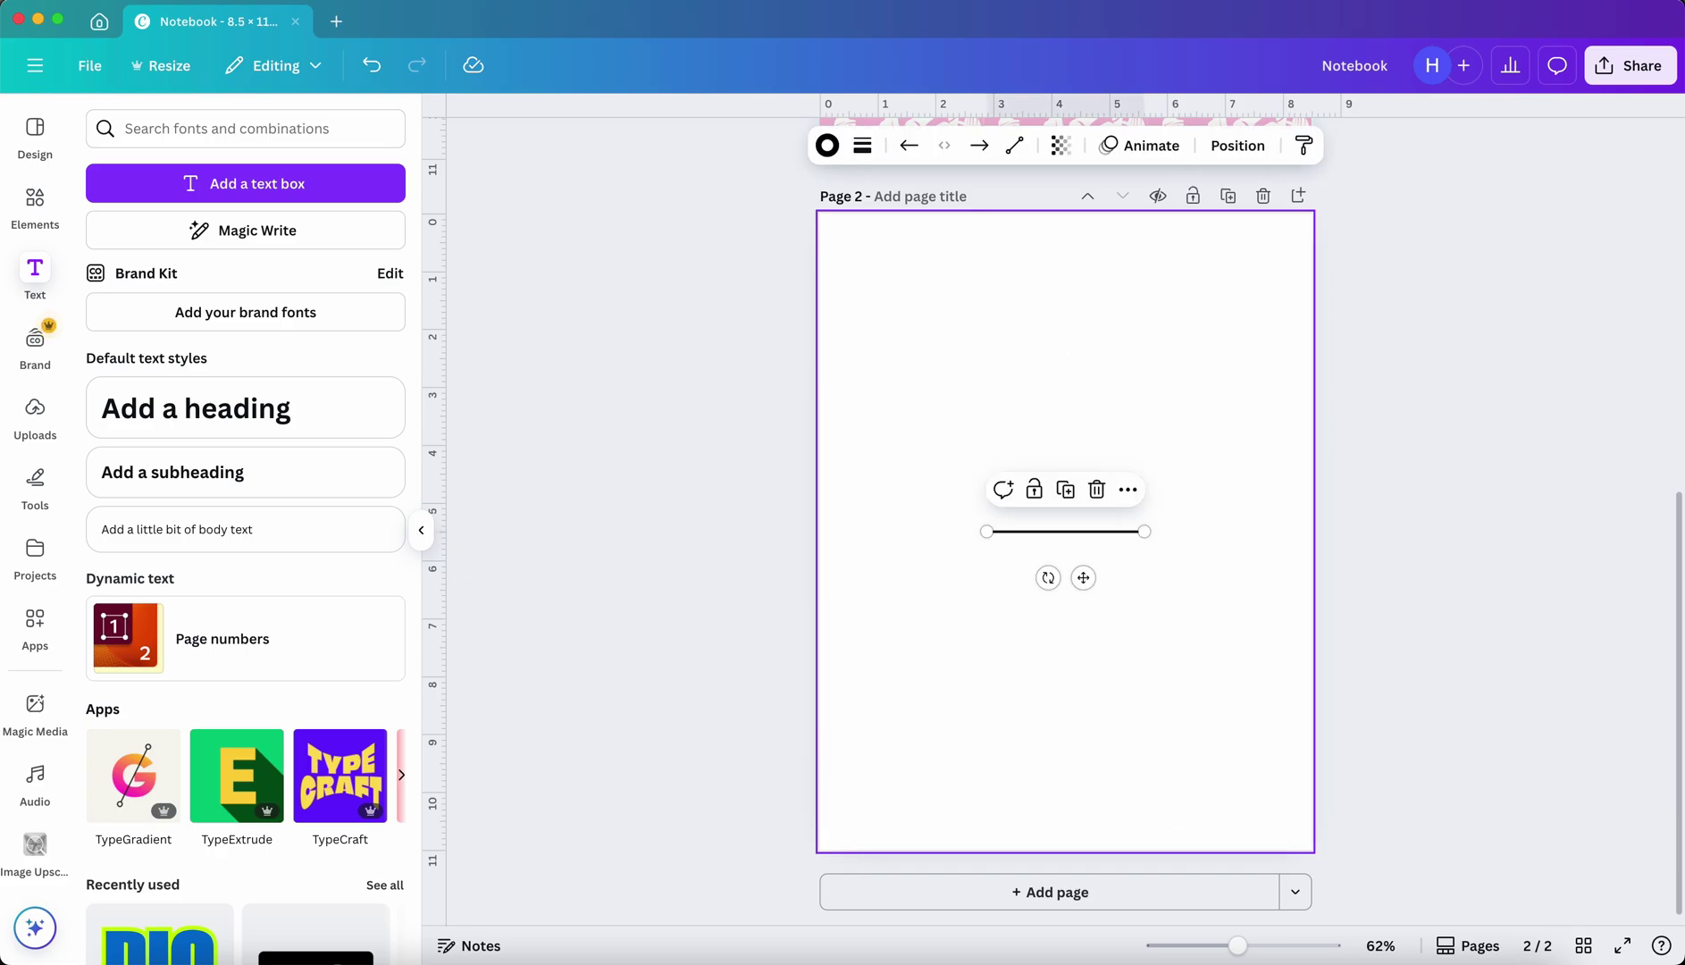
pyautogui.click(865, 149)
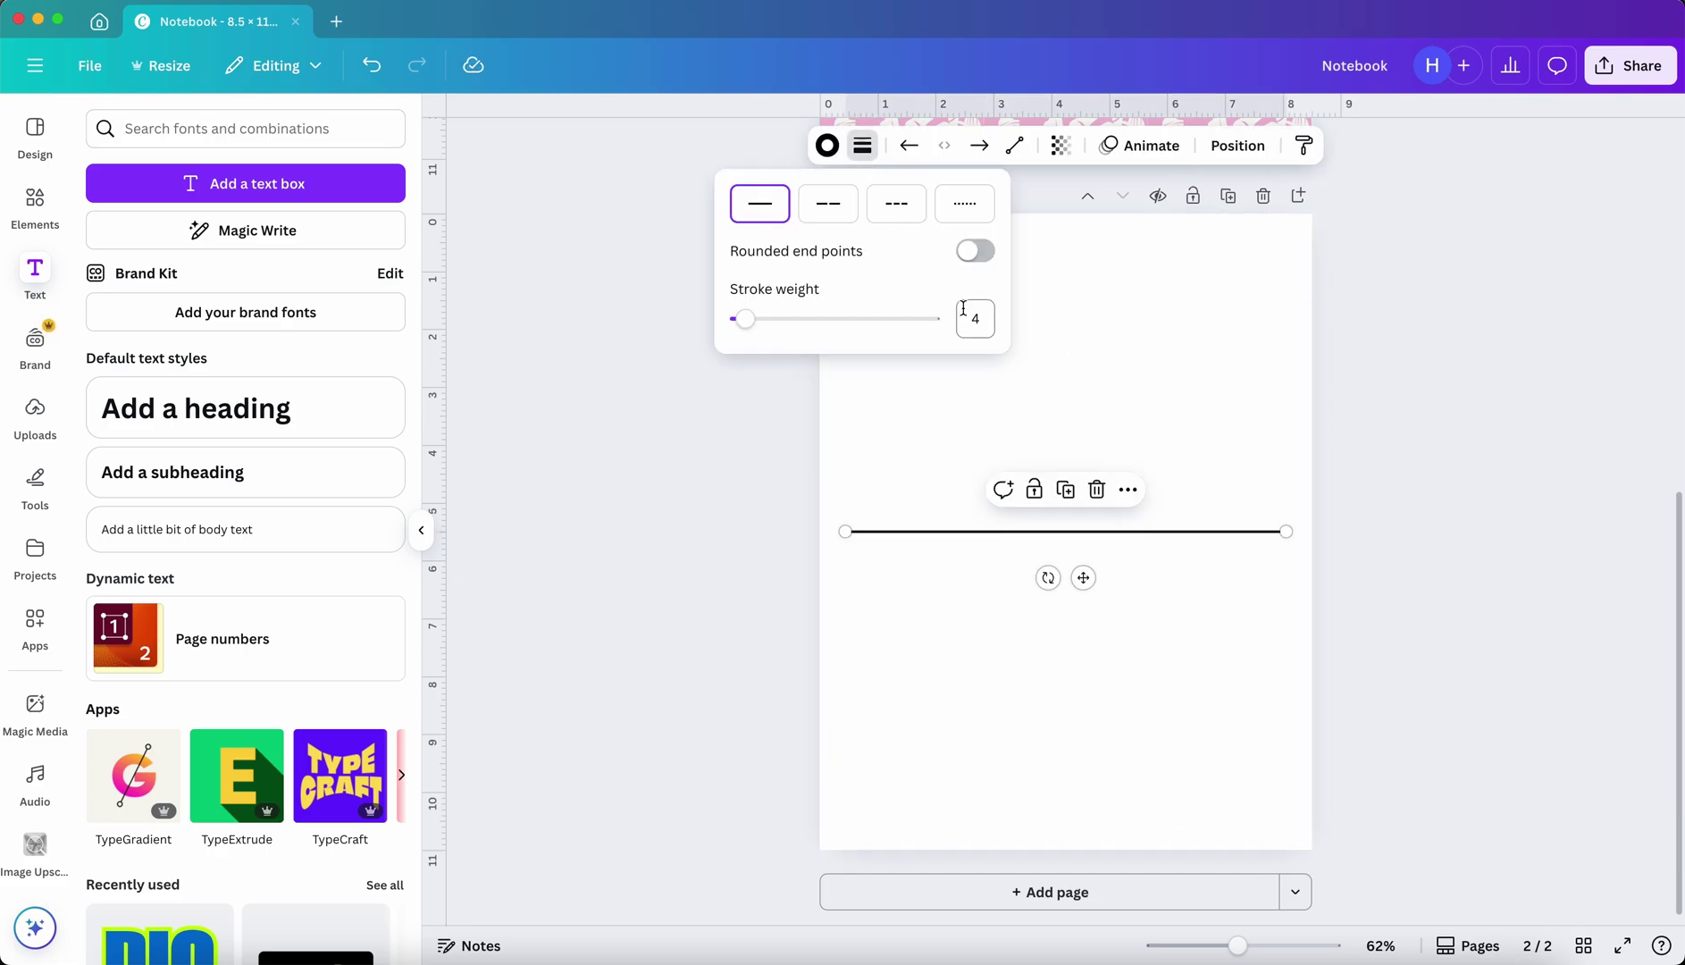
pyautogui.moveTo(1082, 577)
pyautogui.mouseDown()
pyautogui.moveTo(1087, 321)
pyautogui.moveTo(1085, 382)
pyautogui.mouseUp()
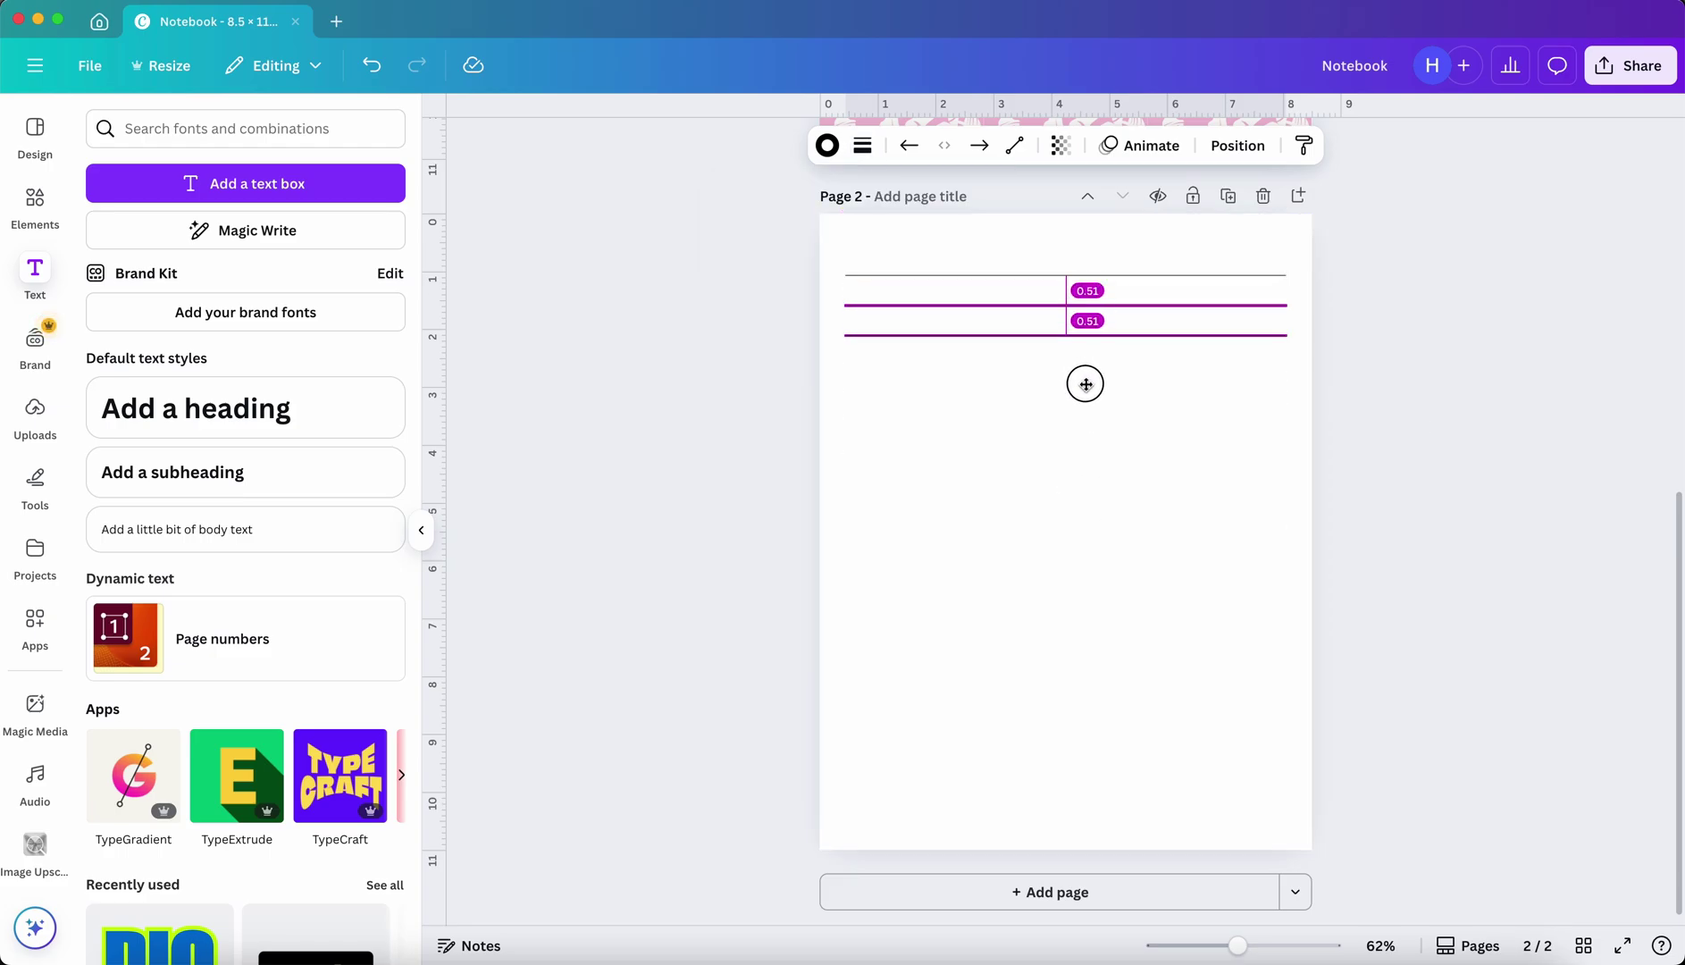
pyautogui.moveTo(1085, 384); pyautogui.dragTo(1084, 382)
pyautogui.press('super+d')
pyautogui.press('super+d')
pyautogui.press('super+d')
pyautogui.press('super+d')
pyautogui.press('super+d')
pyautogui.press('super+d')
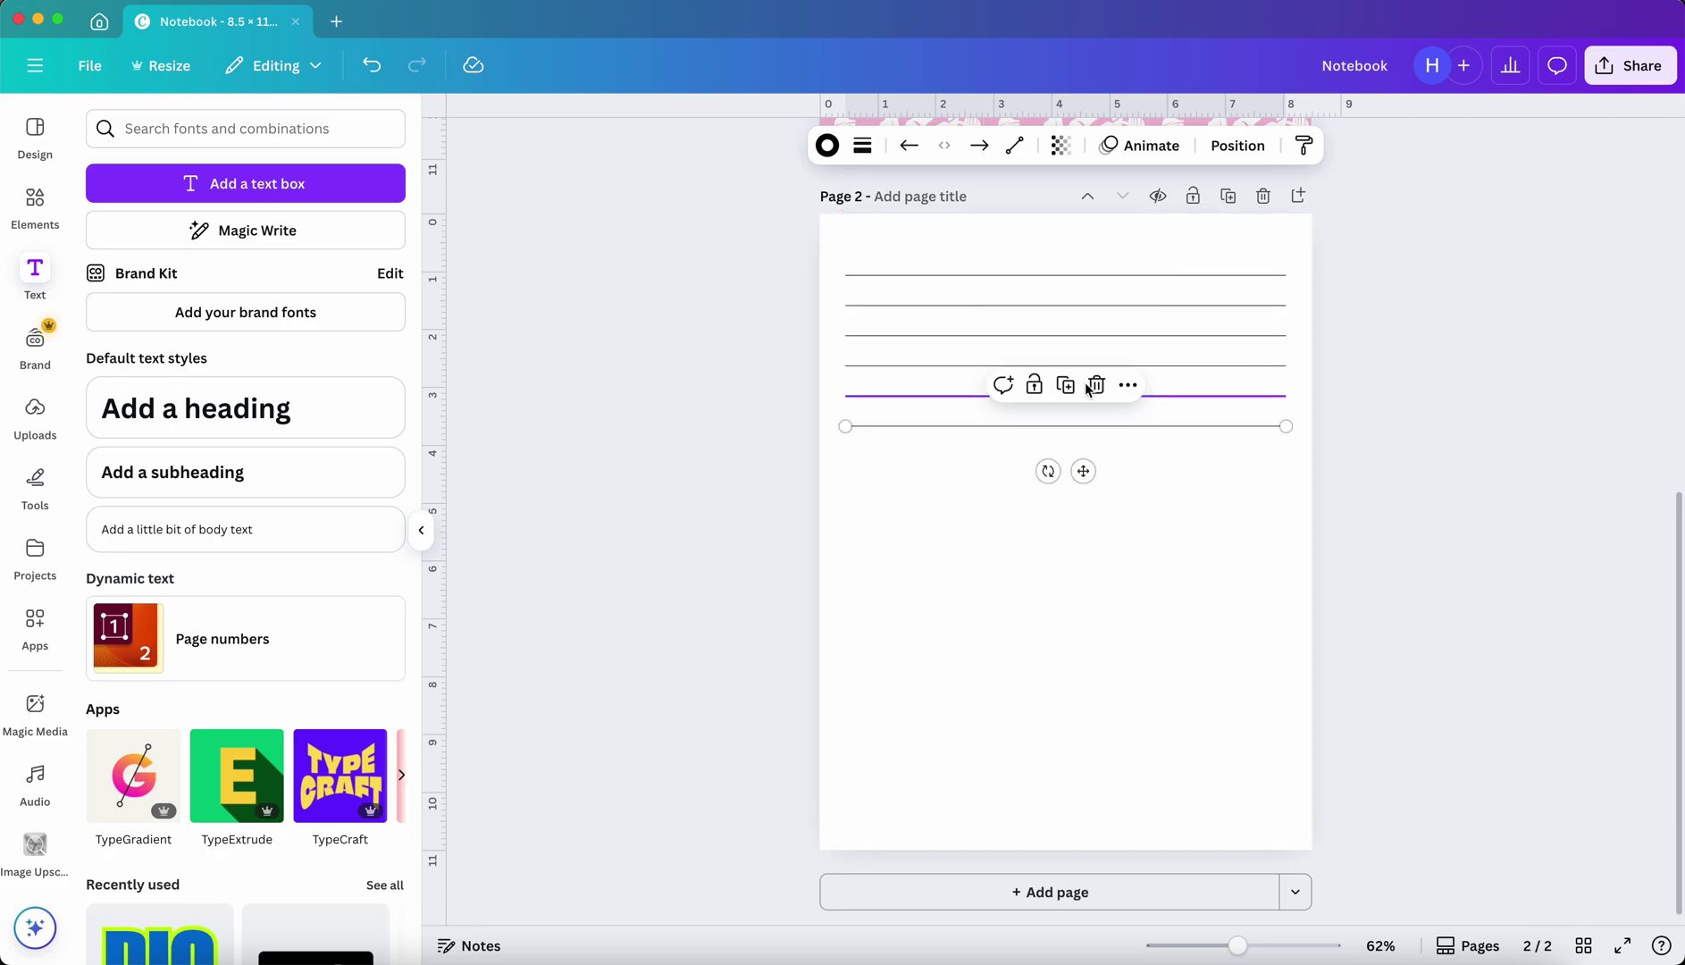
pyautogui.press('super+d')
pyautogui.press('super+d')
pyautogui.press('super+d')
pyautogui.press('super+d')
pyautogui.press('super+d')
pyautogui.press('super+d')
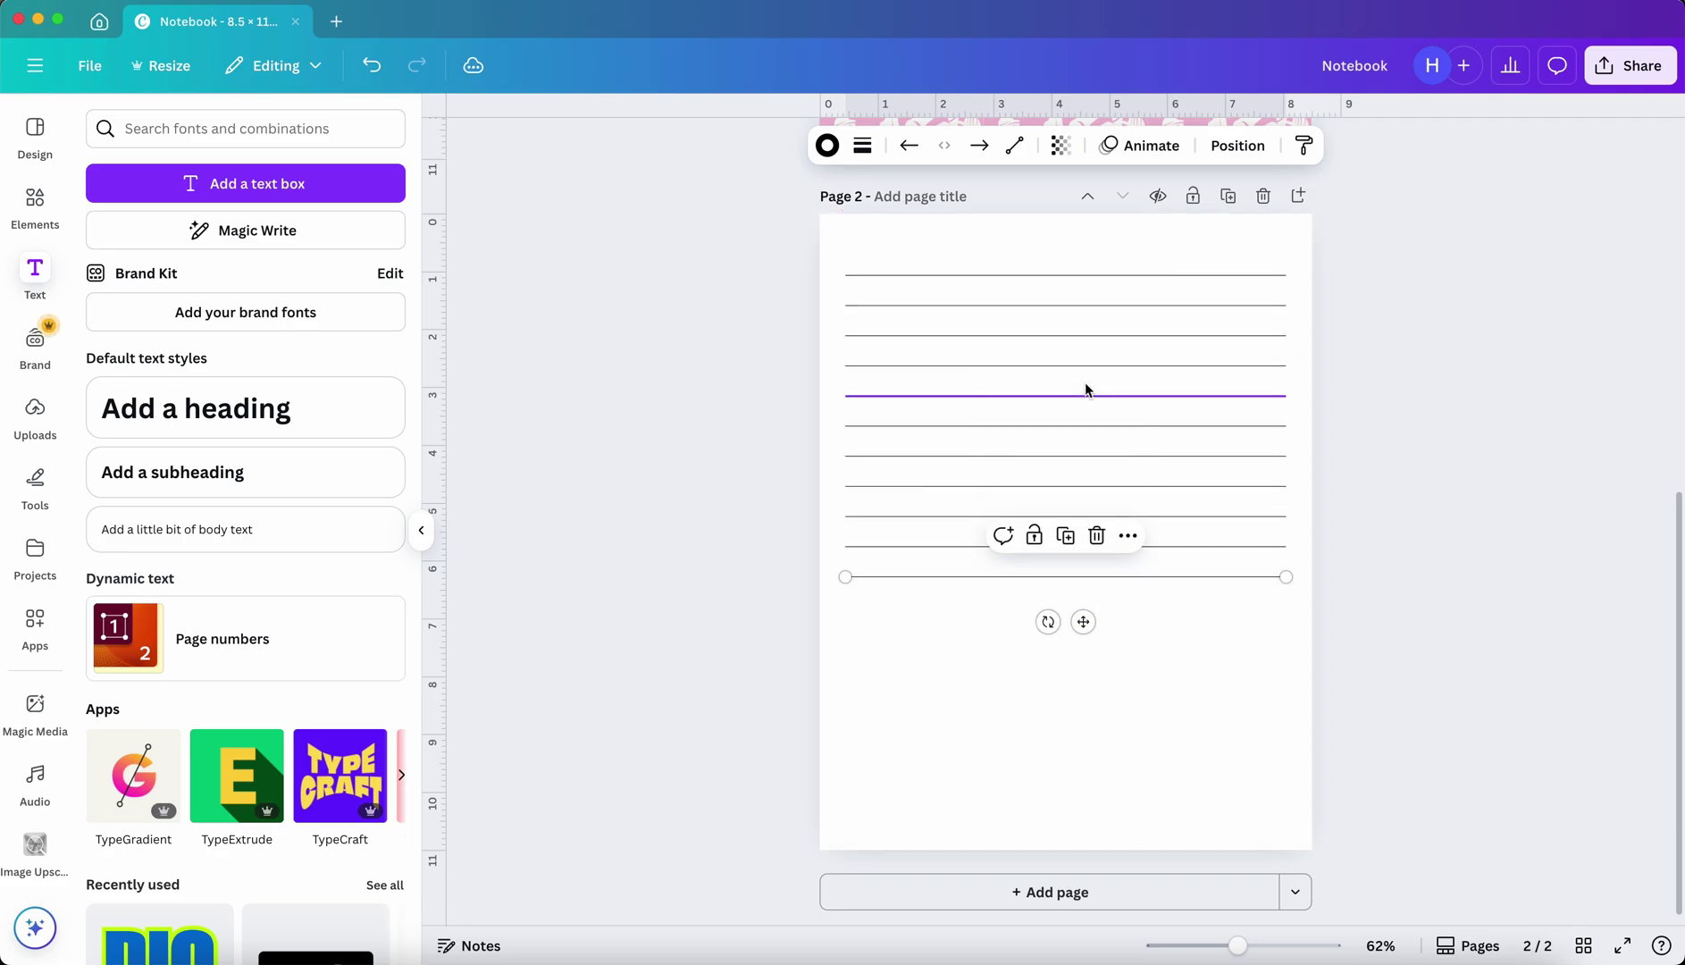
pyautogui.press('super+d')
pyautogui.press('super+d')
pyautogui.press('super+d')
pyautogui.press('super+d')
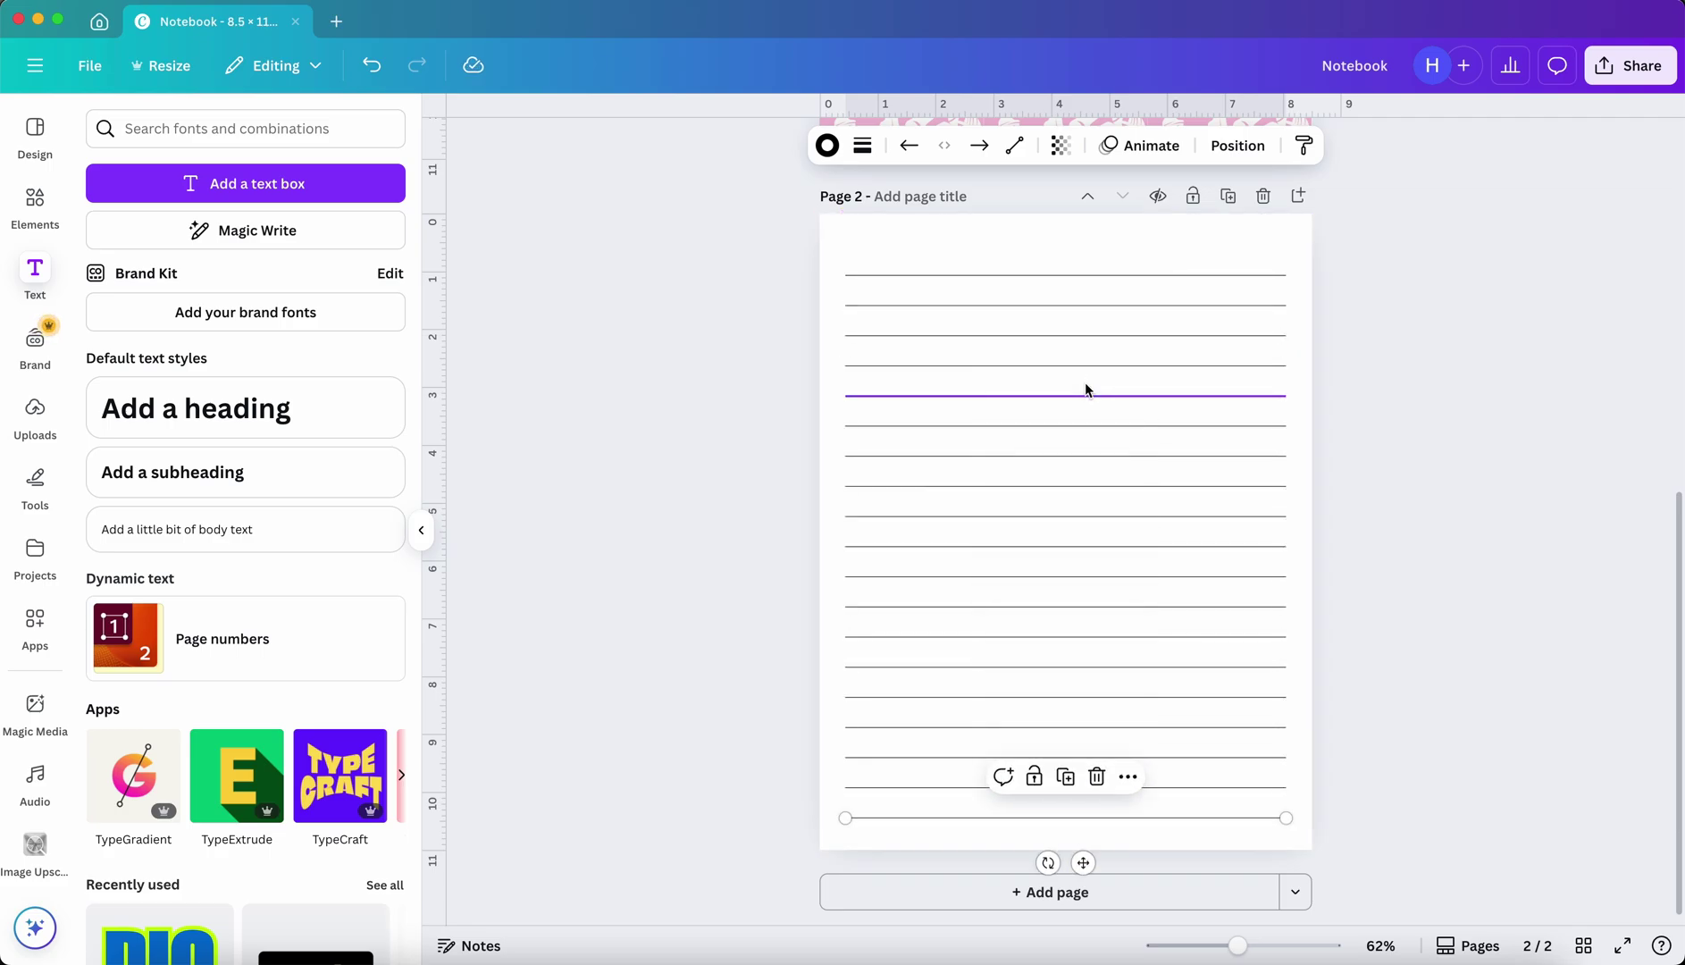
pyautogui.moveTo(1097, 246); pyautogui.dragTo(1163, 824)
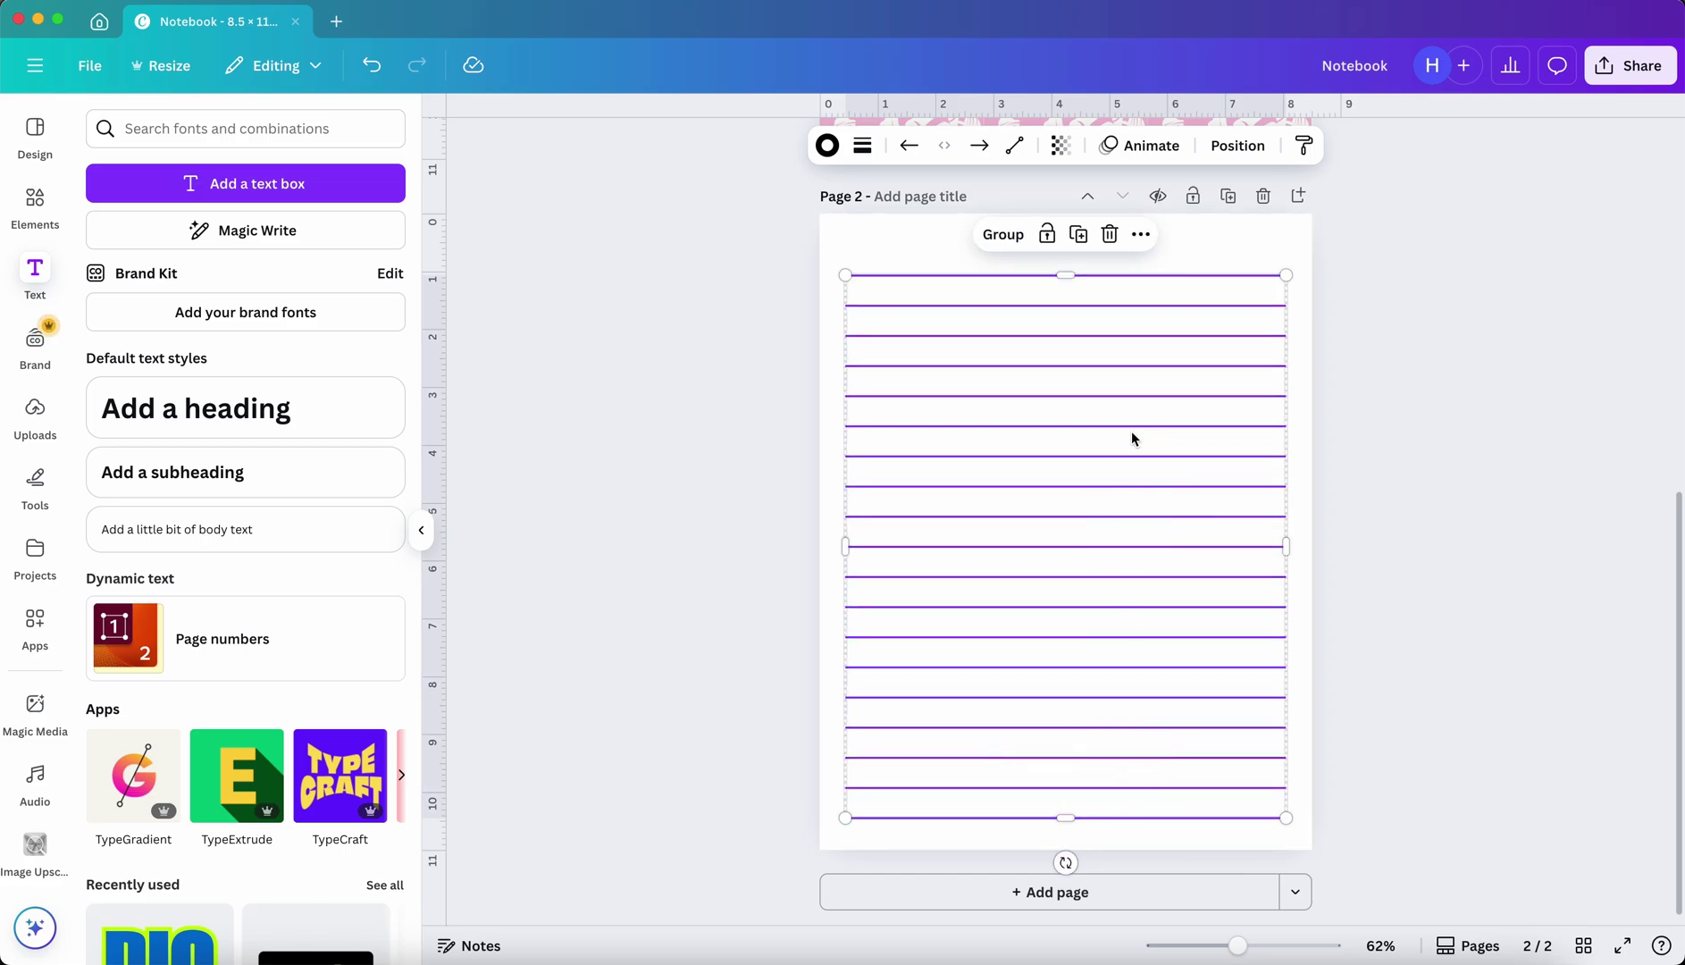
pyautogui.moveTo(1131, 431); pyautogui.dragTo(1129, 407)
# Search Elements for 'floral' and add the rose outline graphic to page 2.
pyautogui.click(1428, 429)
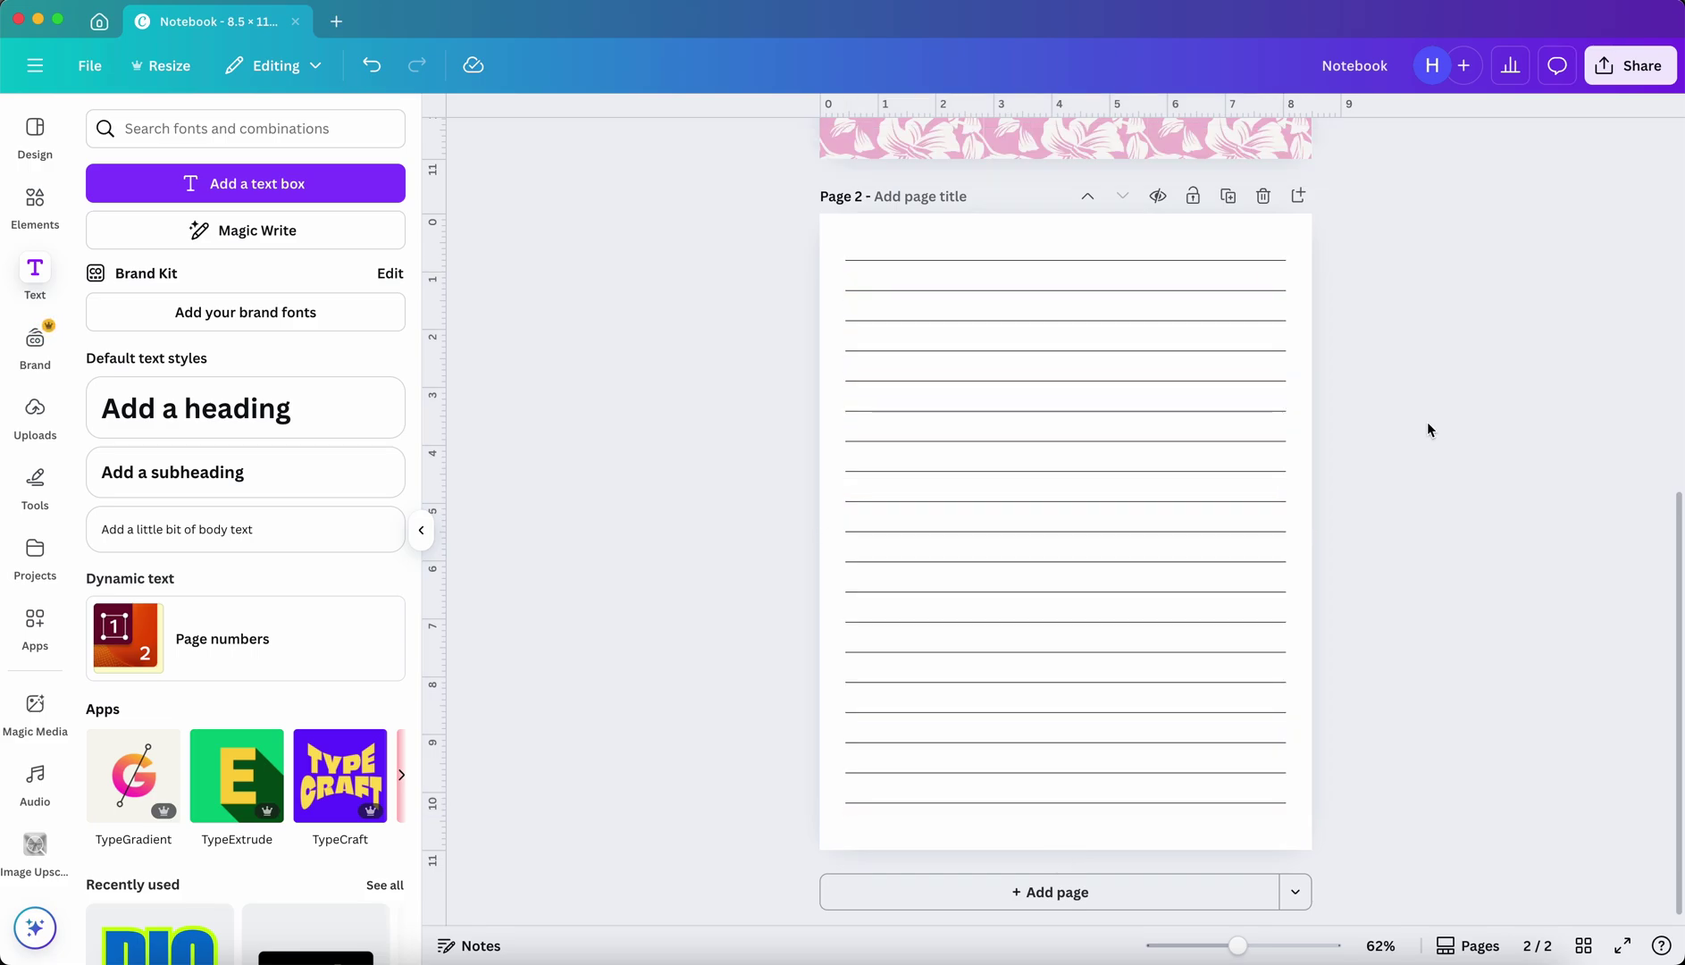
pyautogui.click(33, 201)
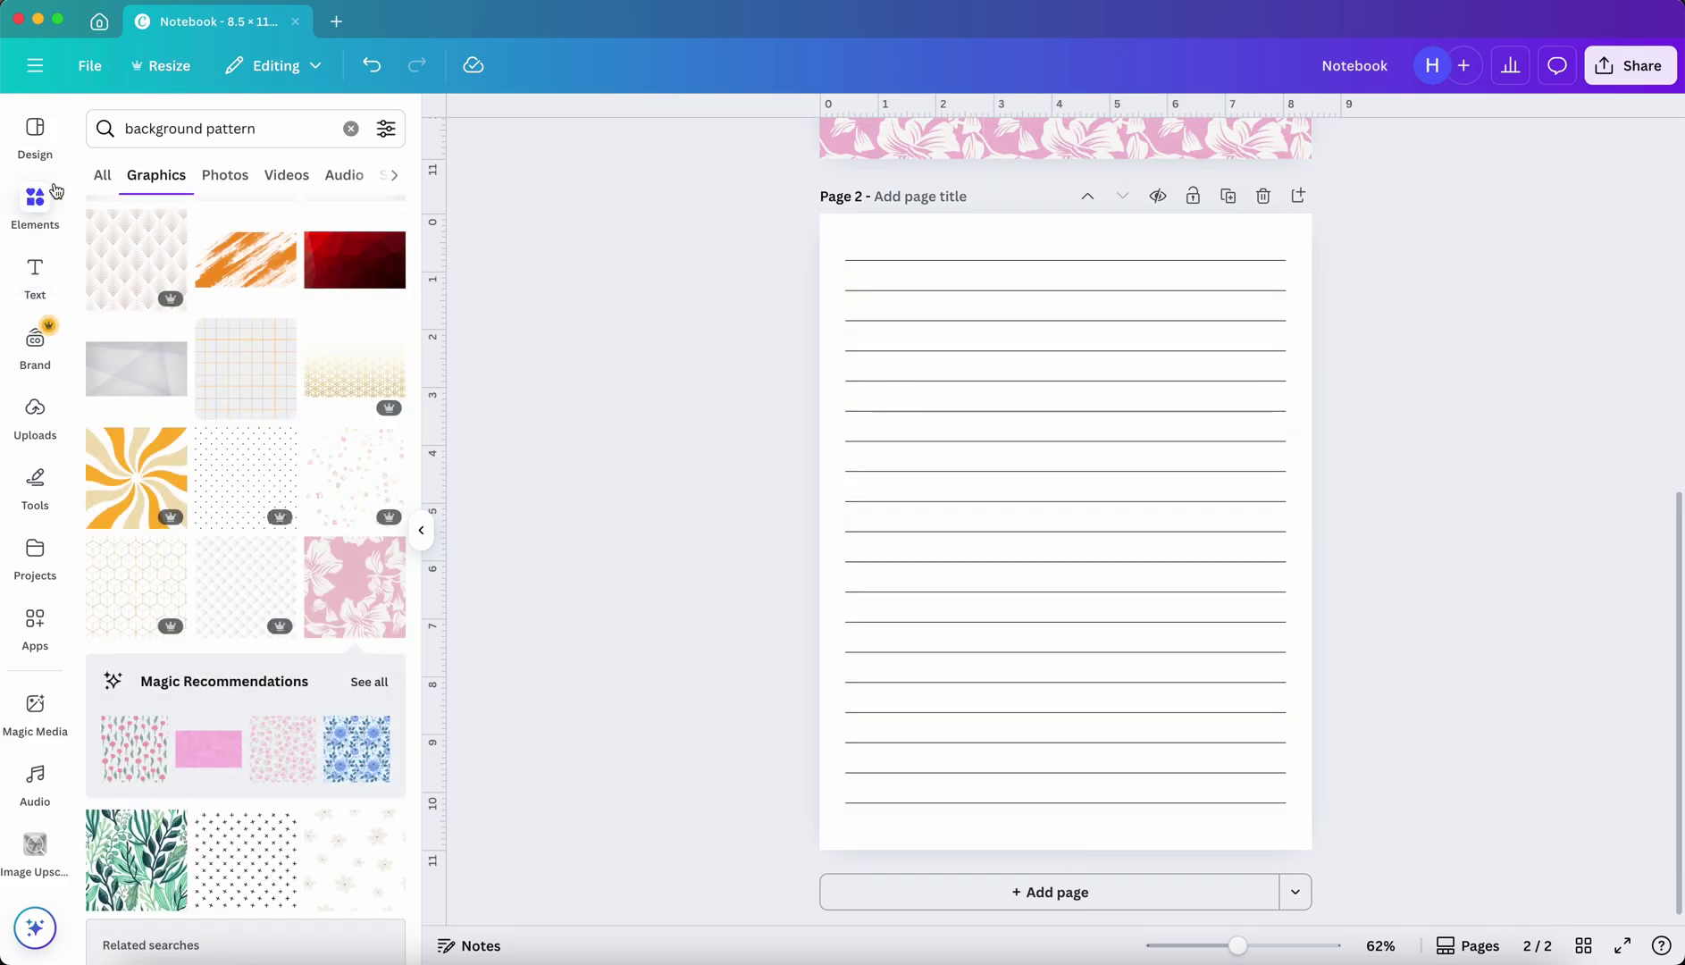
pyautogui.doubleClick(185, 128)
pyautogui.write('floral')
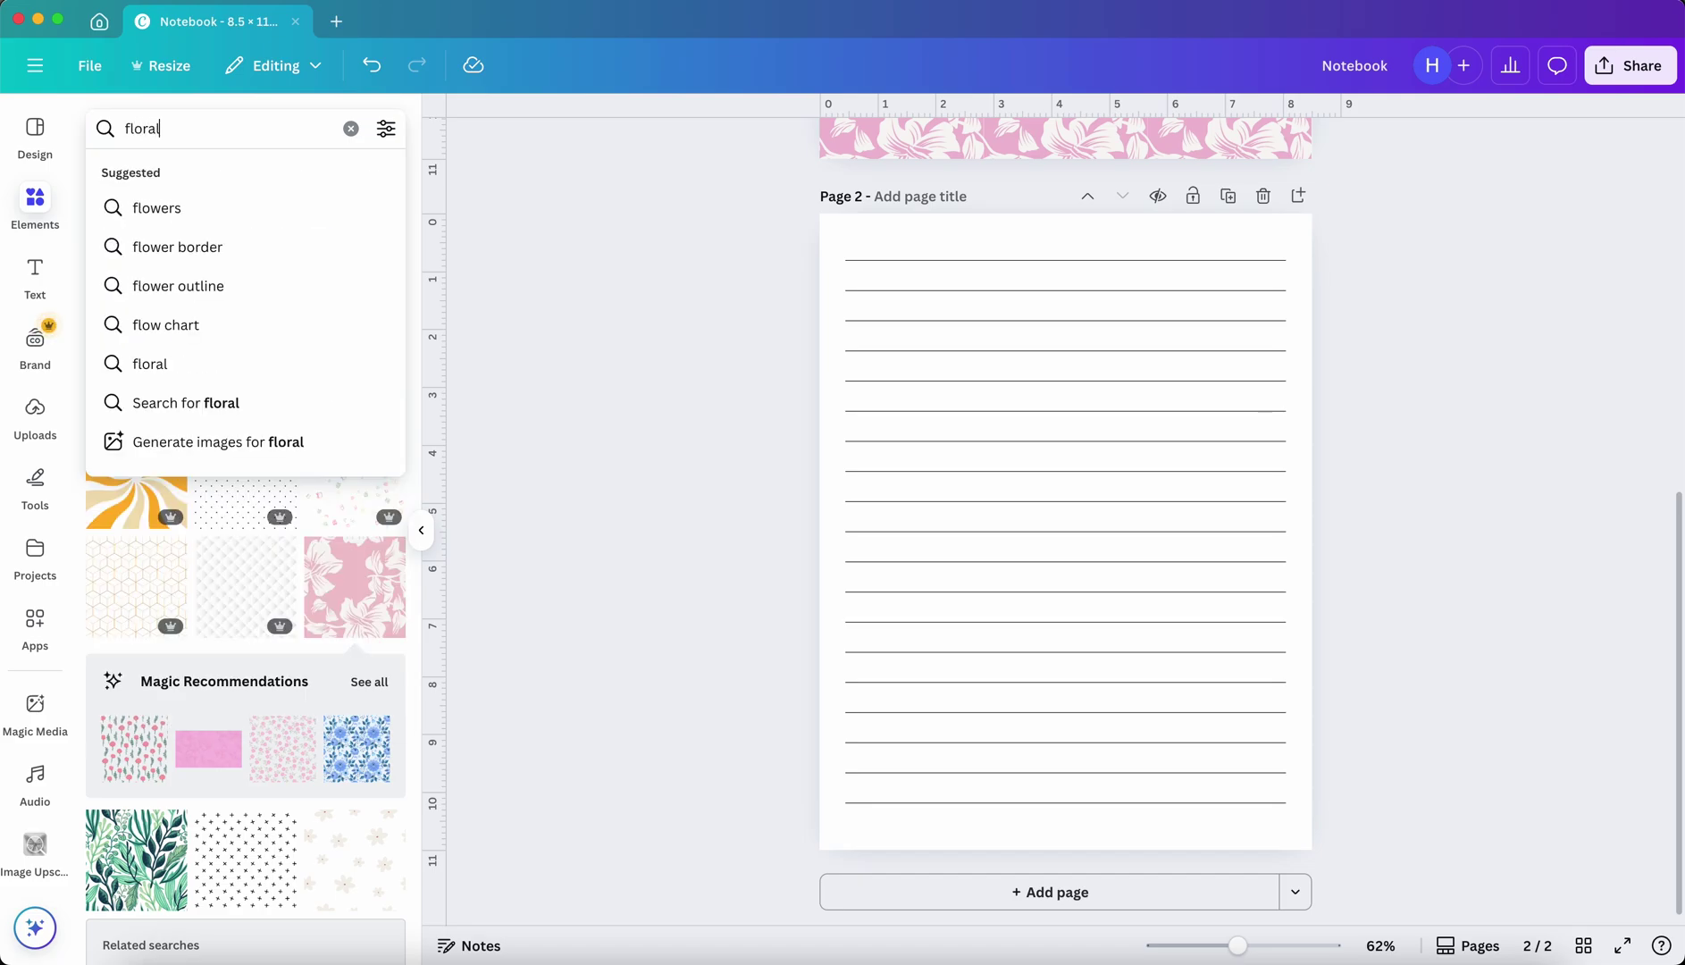
pyautogui.press('Return')
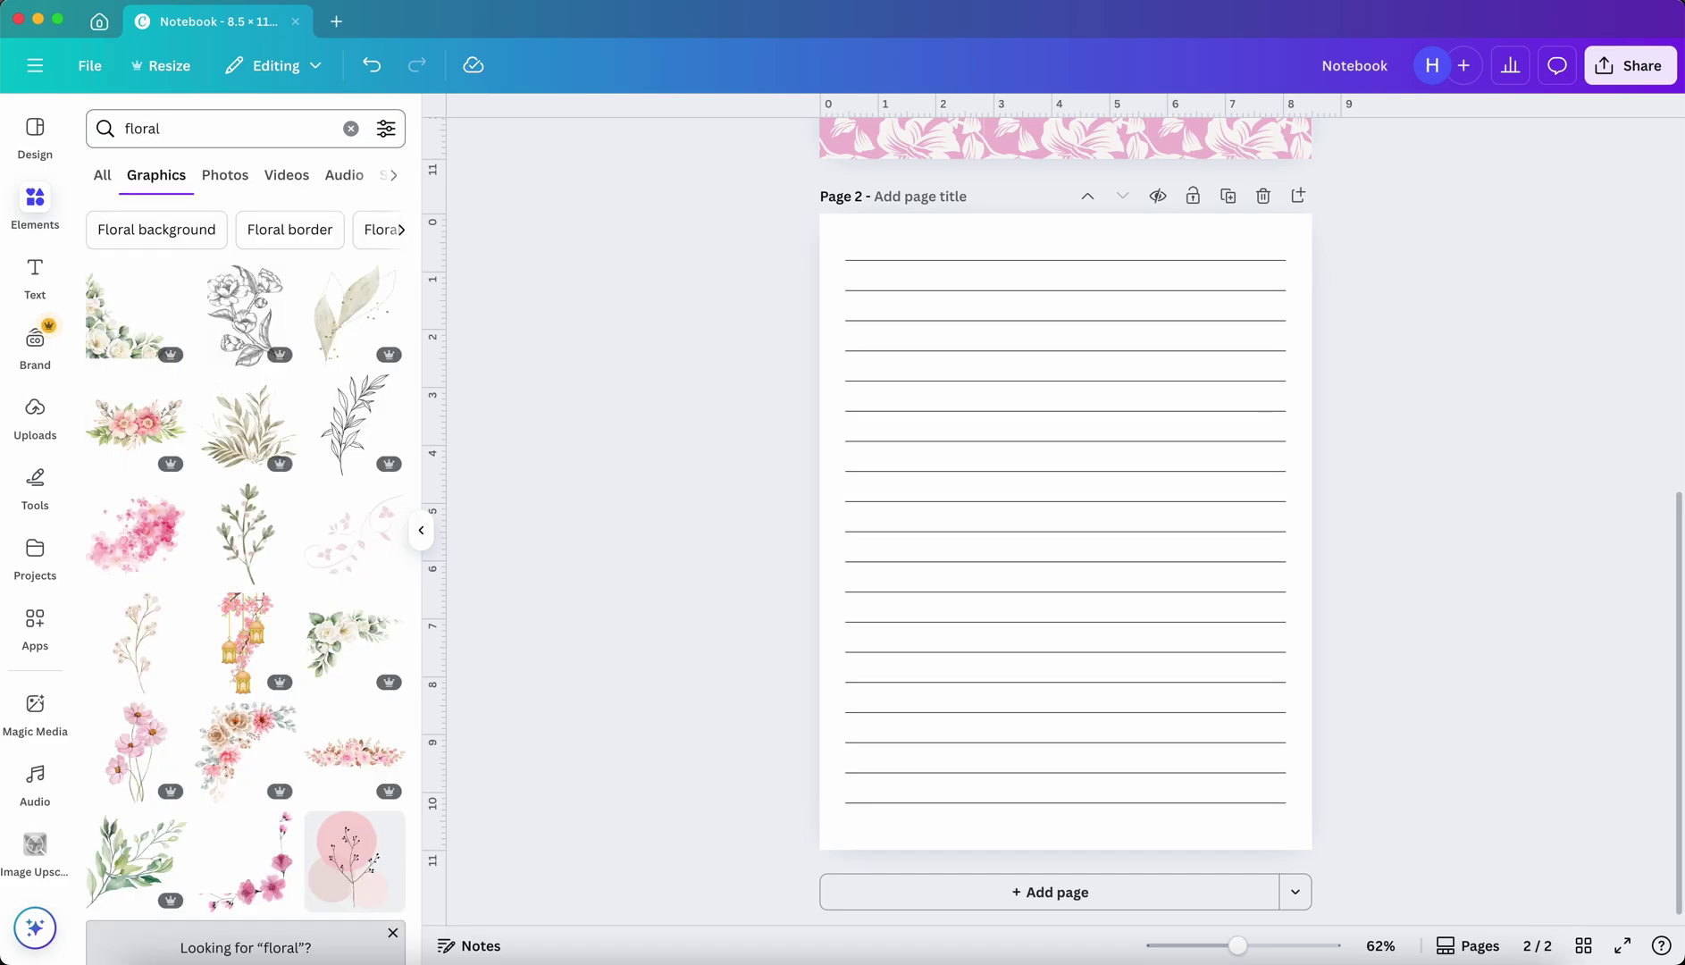
pyautogui.scroll(-5, 243, 695)
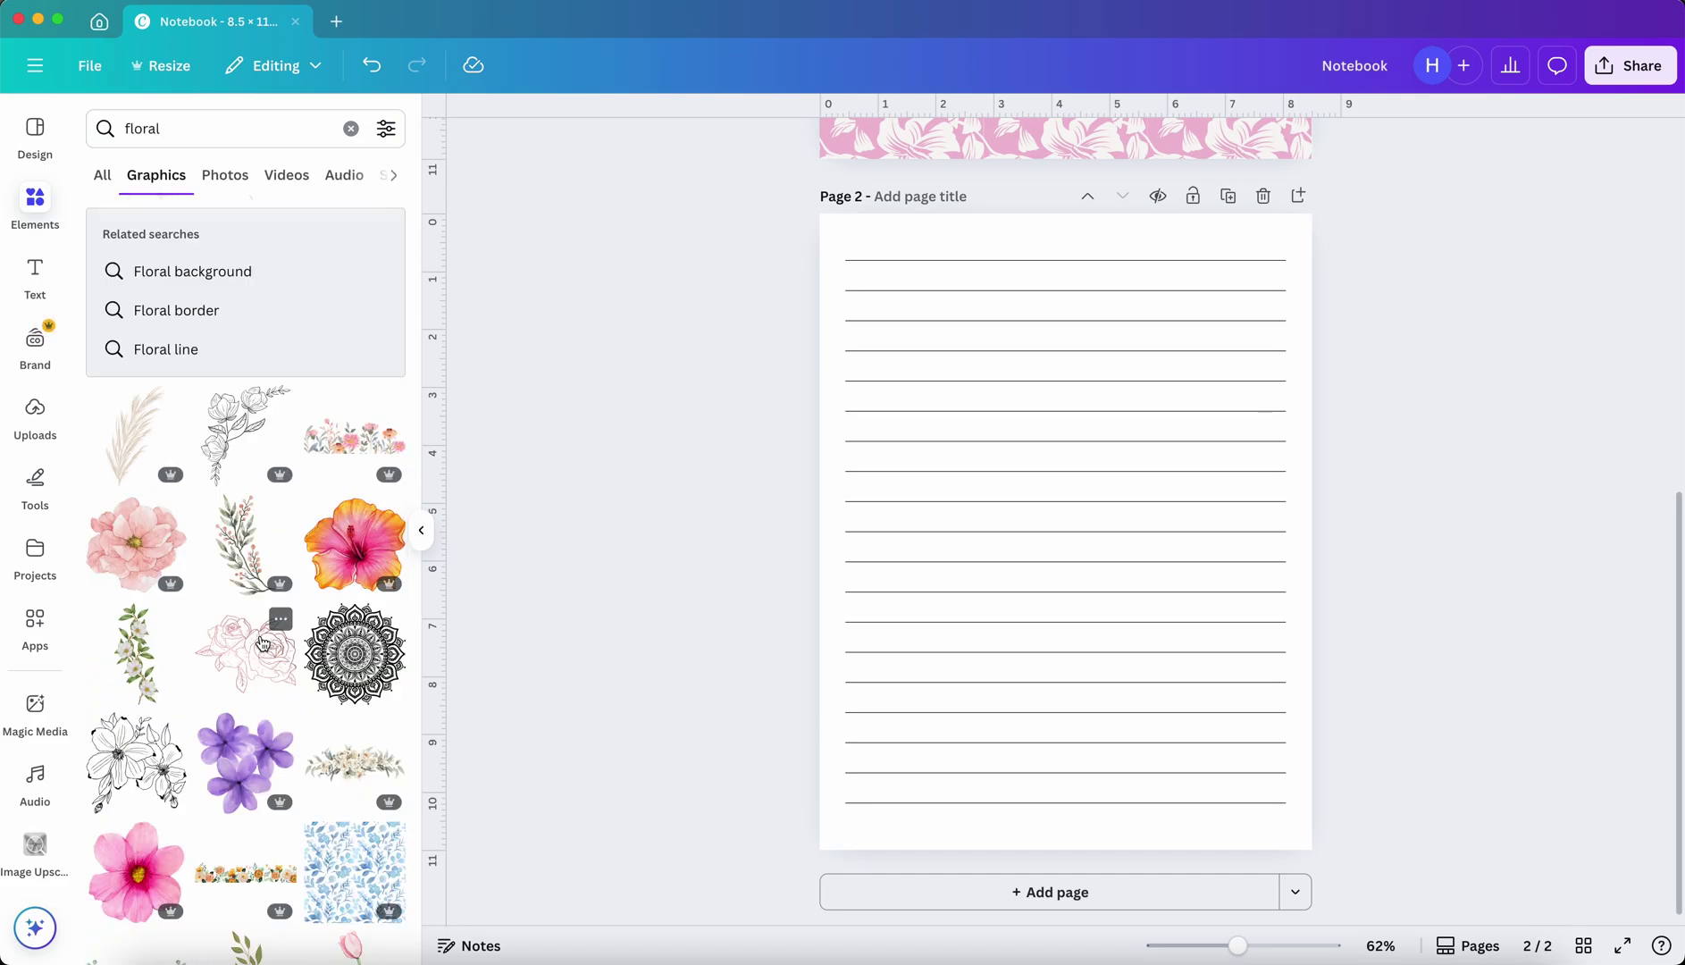
pyautogui.click(262, 643)
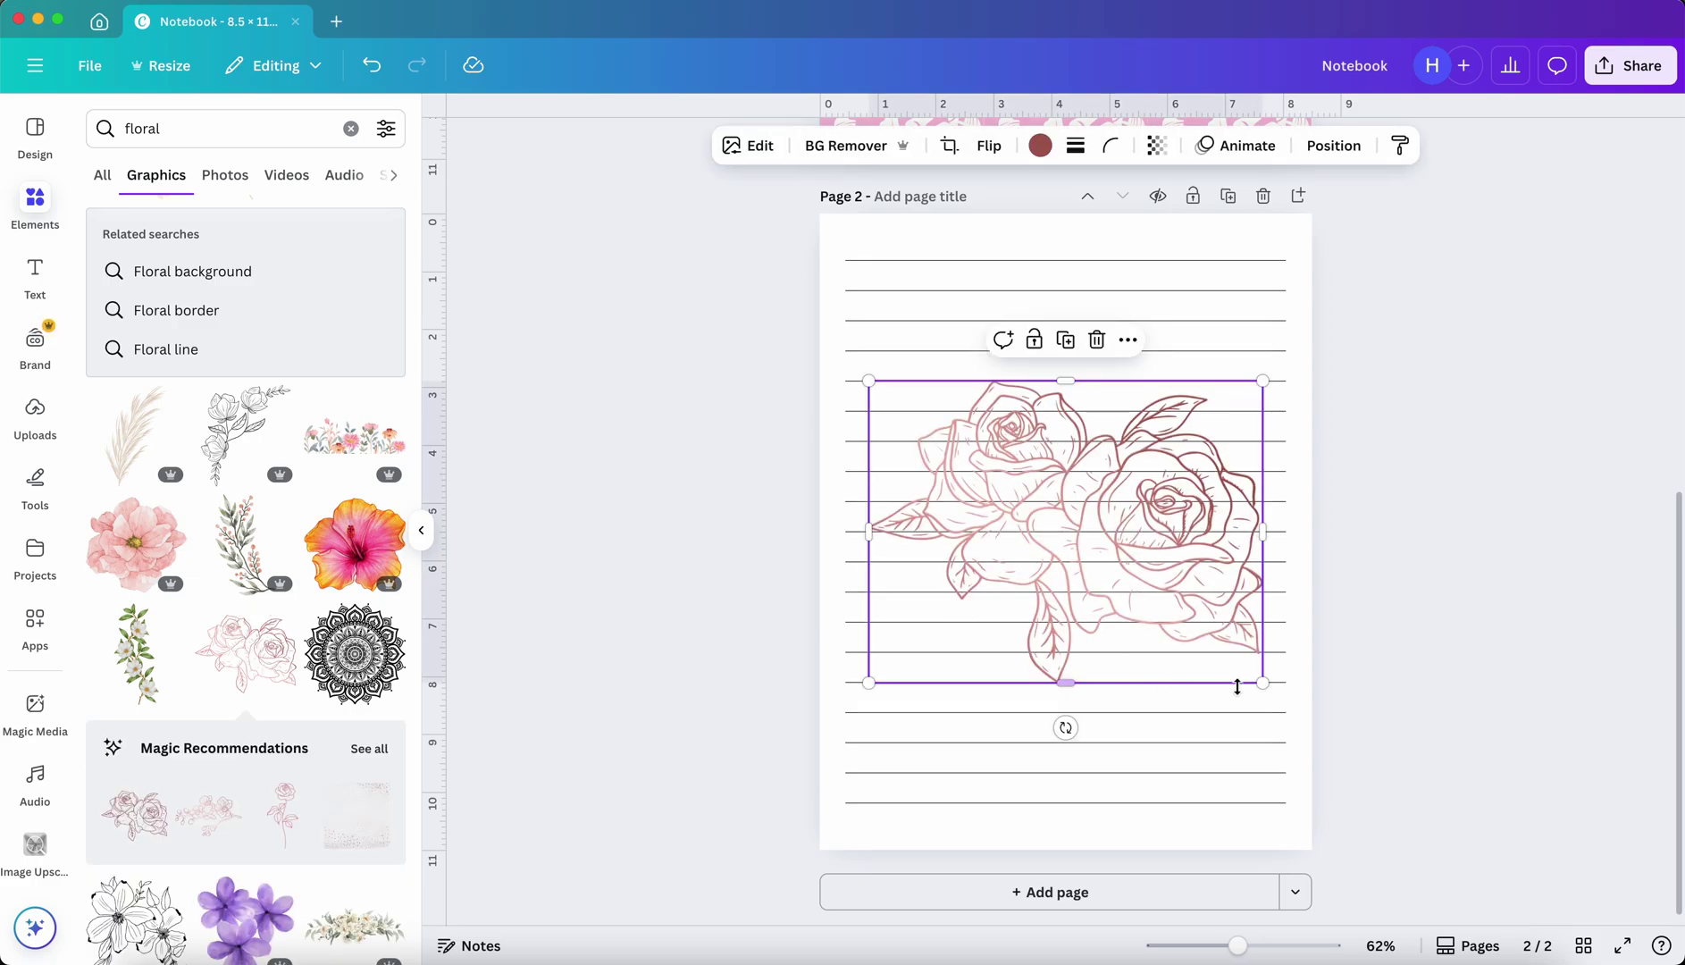
# Shrink the rose, recolour it soft pink, move it top-left and shorten the first line.
pyautogui.moveTo(1259, 683); pyautogui.dragTo(947, 443)
pyautogui.click(1036, 149)
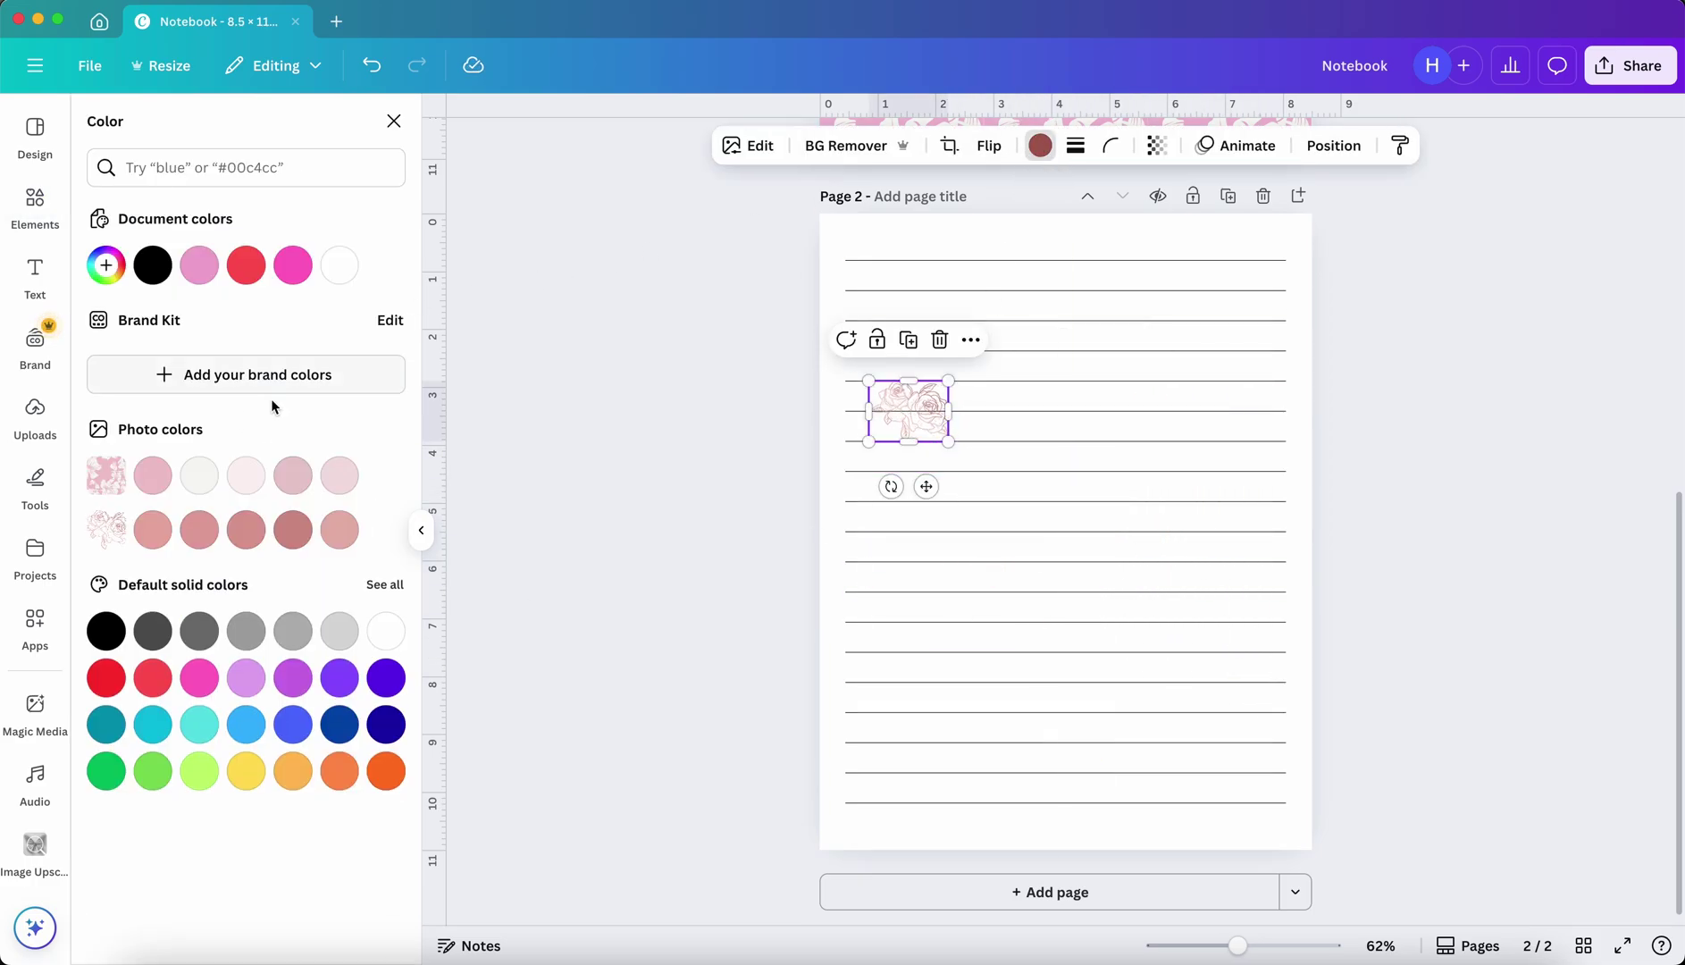
pyautogui.click(150, 481)
pyautogui.moveTo(920, 416); pyautogui.dragTo(926, 260)
pyautogui.click(989, 264)
pyautogui.click(1527, 423)
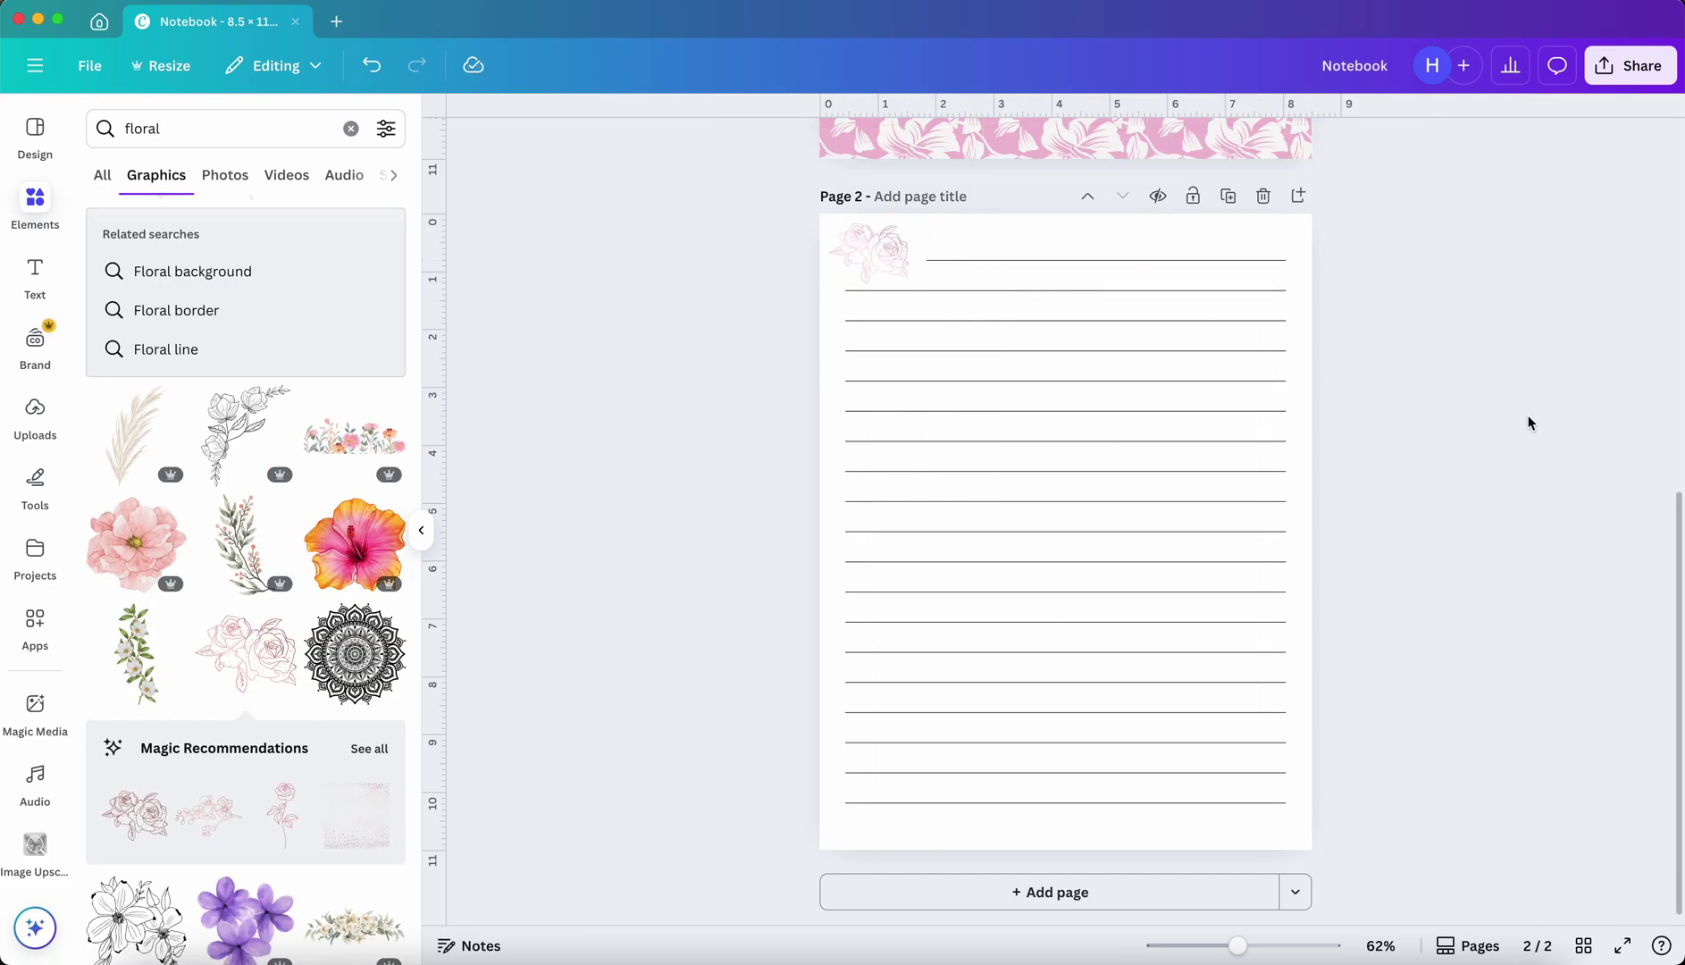
# Duplicate the rose-corner ruled page repeatedly with Cmd+D to build up the page count.
pyautogui.click(1231, 199)
pyautogui.press('super+d')
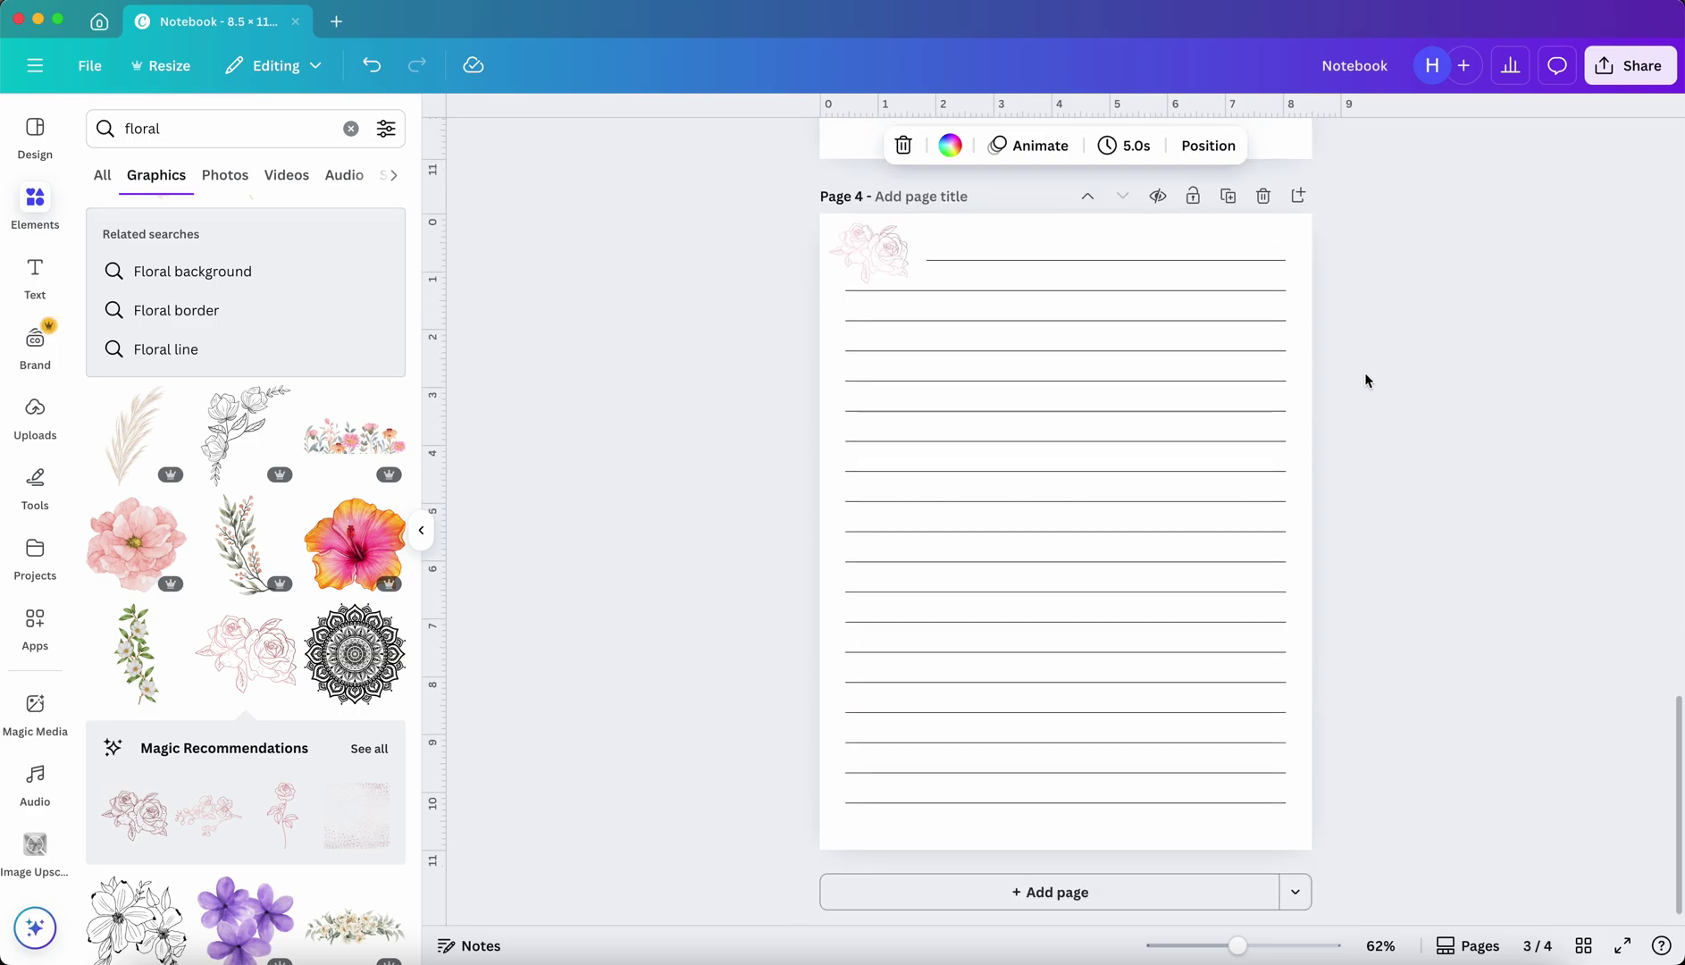
pyautogui.press('super+d')
pyautogui.press('super+d')
pyautogui.press('super+d')
pyautogui.press('super+d')
pyautogui.press('super+d')
pyautogui.press('super+d')
pyautogui.press('super+d')
pyautogui.press('super+d')
pyautogui.press('super+d')
pyautogui.press('super+d')
pyautogui.press('super+d')
pyautogui.press('super+d')
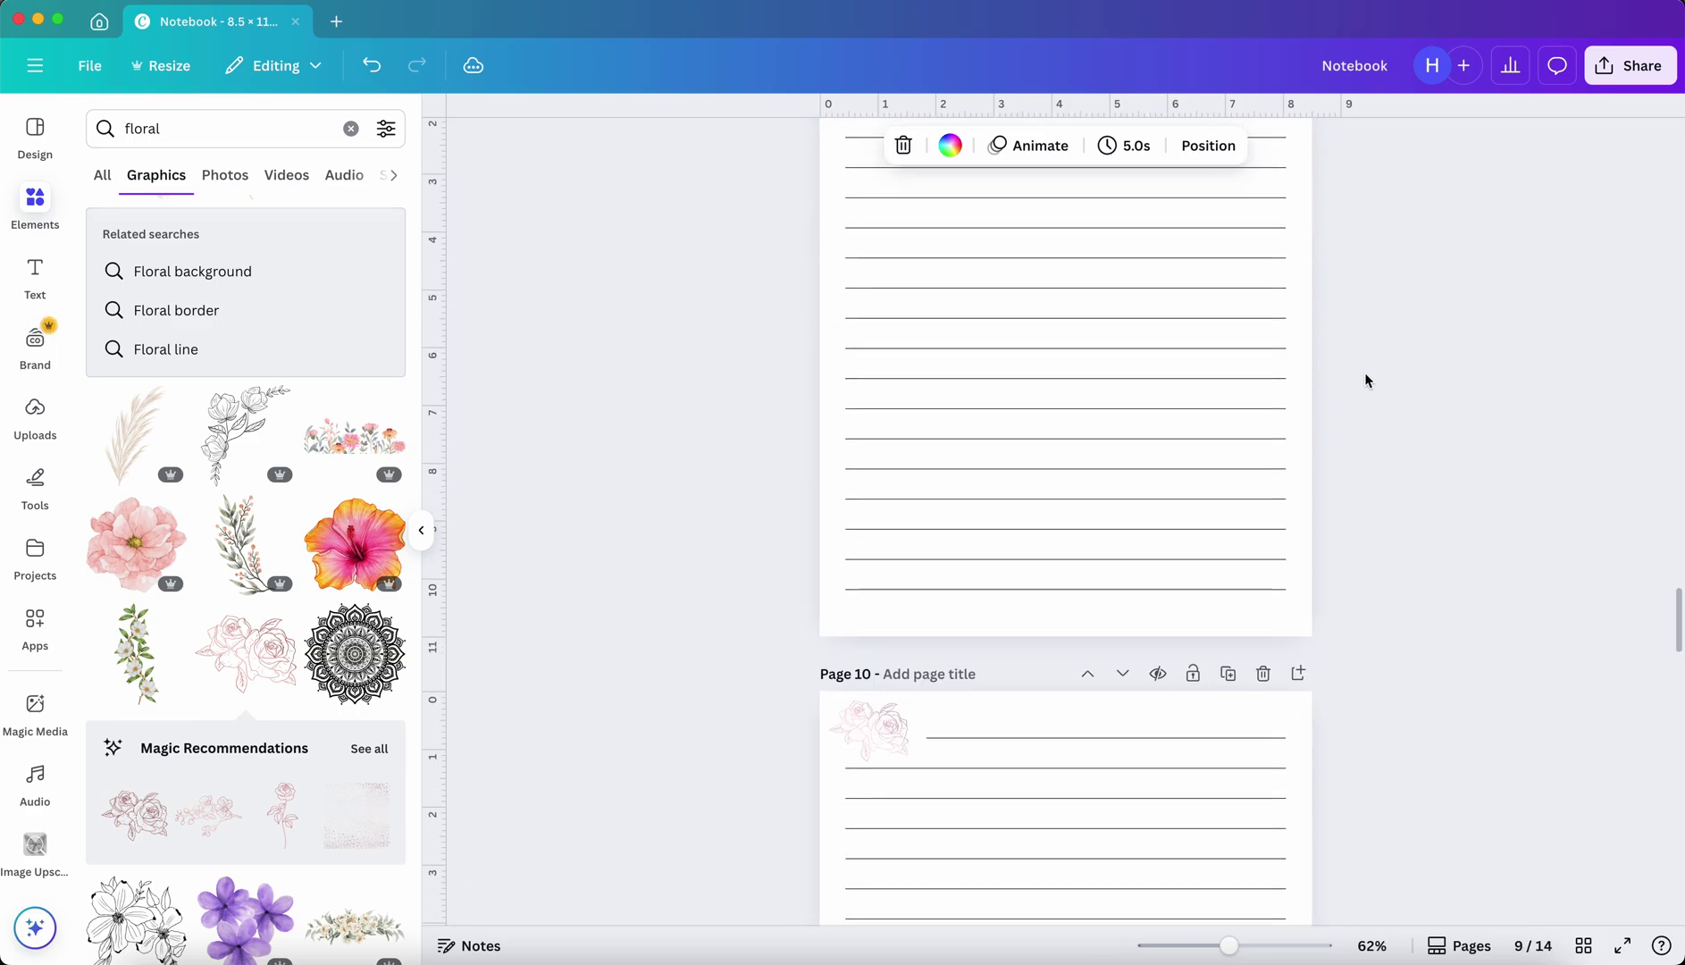
pyautogui.press('super+d')
pyautogui.press('super+d')
pyautogui.press('super+d')
pyautogui.press('super+d')
pyautogui.press('super+d')
pyautogui.press('super+d')
pyautogui.press('super+d')
pyautogui.press('super+d')
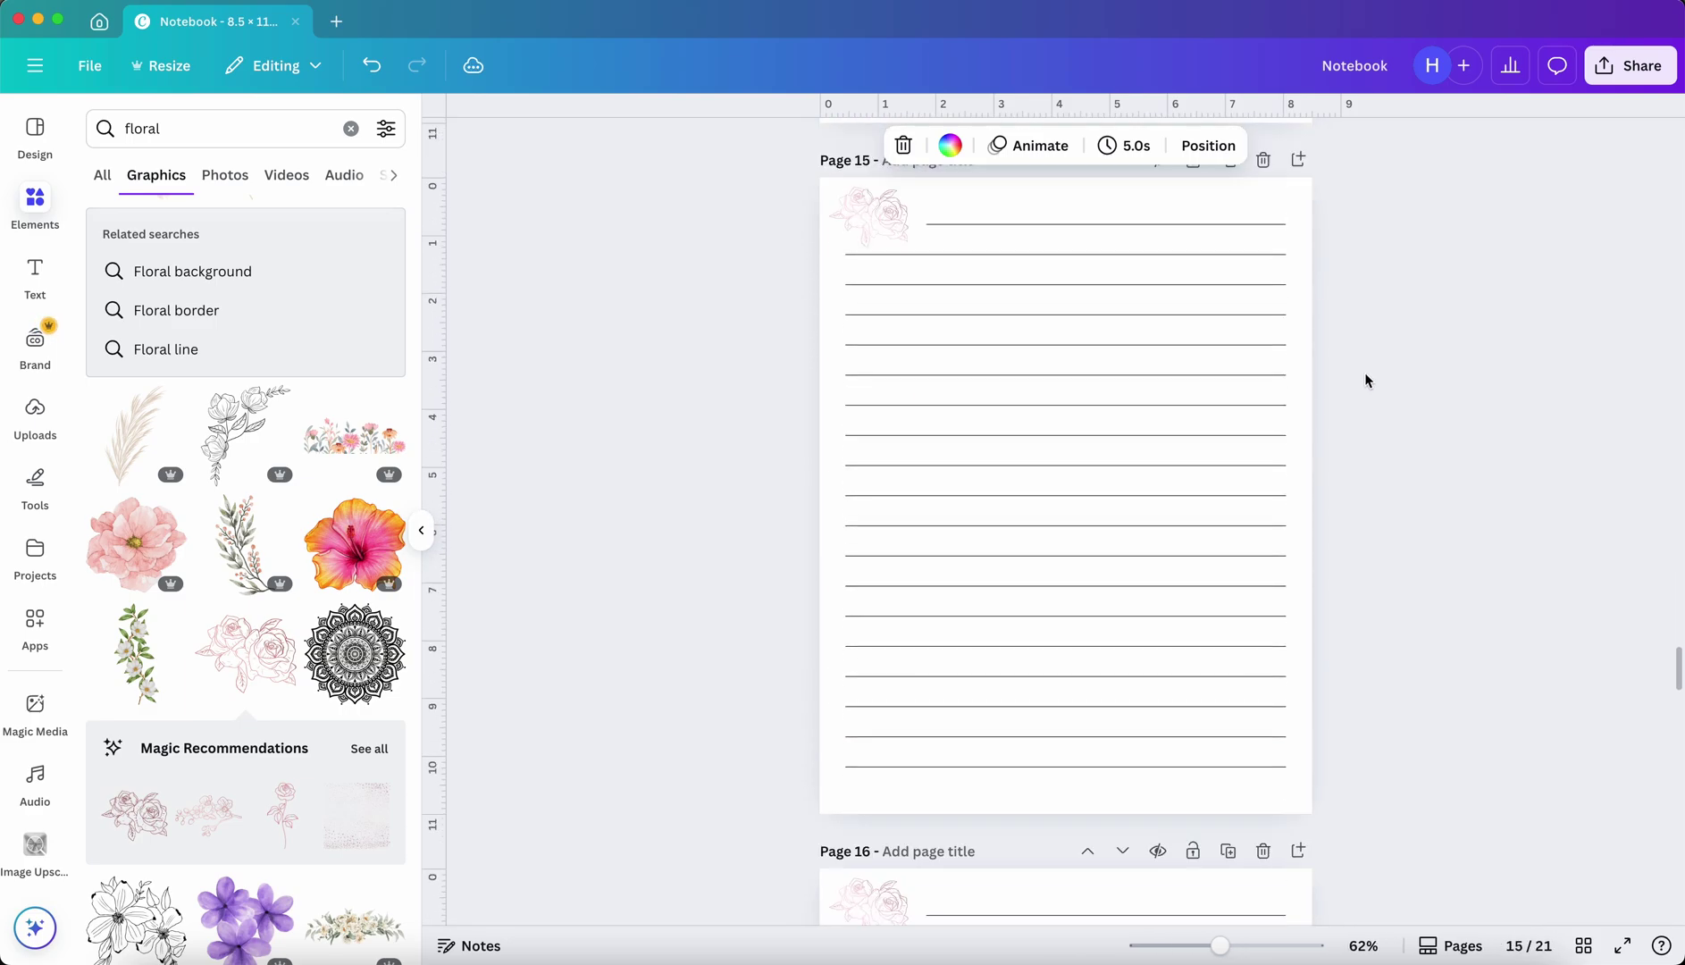
pyautogui.press('super+d')
pyautogui.press('super+d')
pyautogui.press('super+d')
pyautogui.press('super+d')
pyautogui.press('super+d')
pyautogui.press('super+d')
pyautogui.press('super+d')
pyautogui.press('super+d')
pyautogui.press('super+d')
pyautogui.press('super+d')
pyautogui.press('super+d')
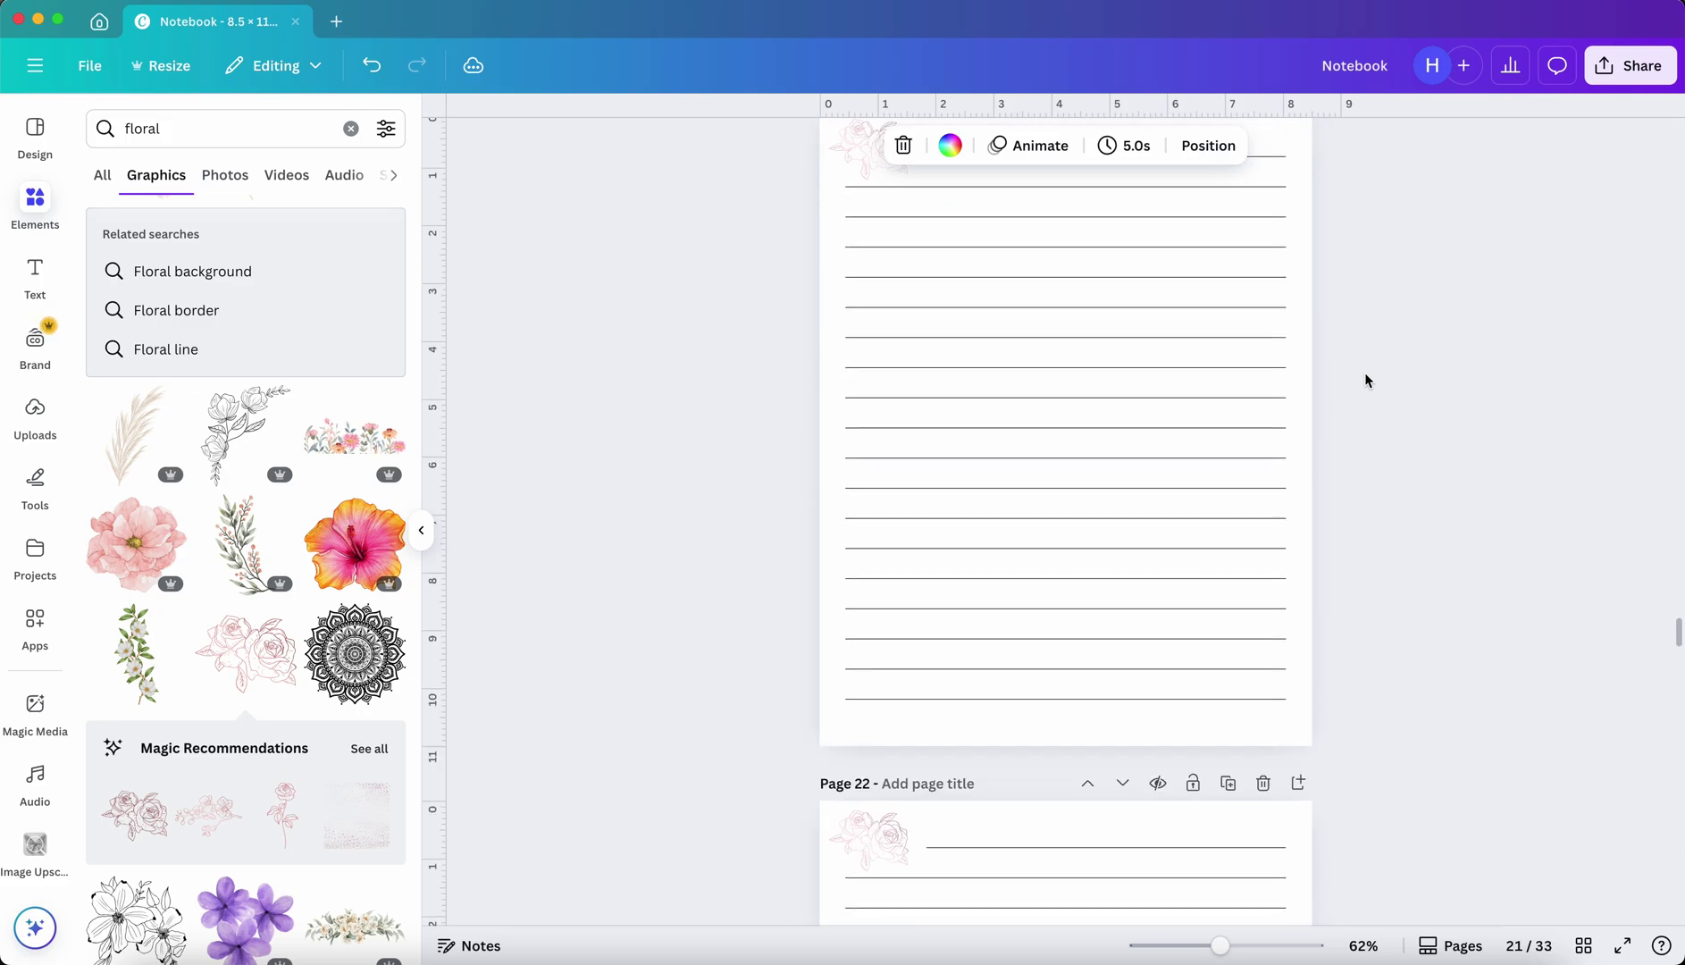
pyautogui.press('super+d')
pyautogui.press('super+d')
pyautogui.press('super+d')
pyautogui.press('super+d')
pyautogui.press('super+d')
pyautogui.press('super+d')
pyautogui.press('super+d')
pyautogui.press('super+d')
pyautogui.press('super+d')
pyautogui.press('super+d')
pyautogui.press('super+d')
pyautogui.press('super+d')
pyautogui.press('super+d')
pyautogui.press('super+d')
pyautogui.press('super+d')
pyautogui.press('super+d')
pyautogui.press('super+d')
pyautogui.press('super+d')
pyautogui.press('super+d')
pyautogui.press('super+d')
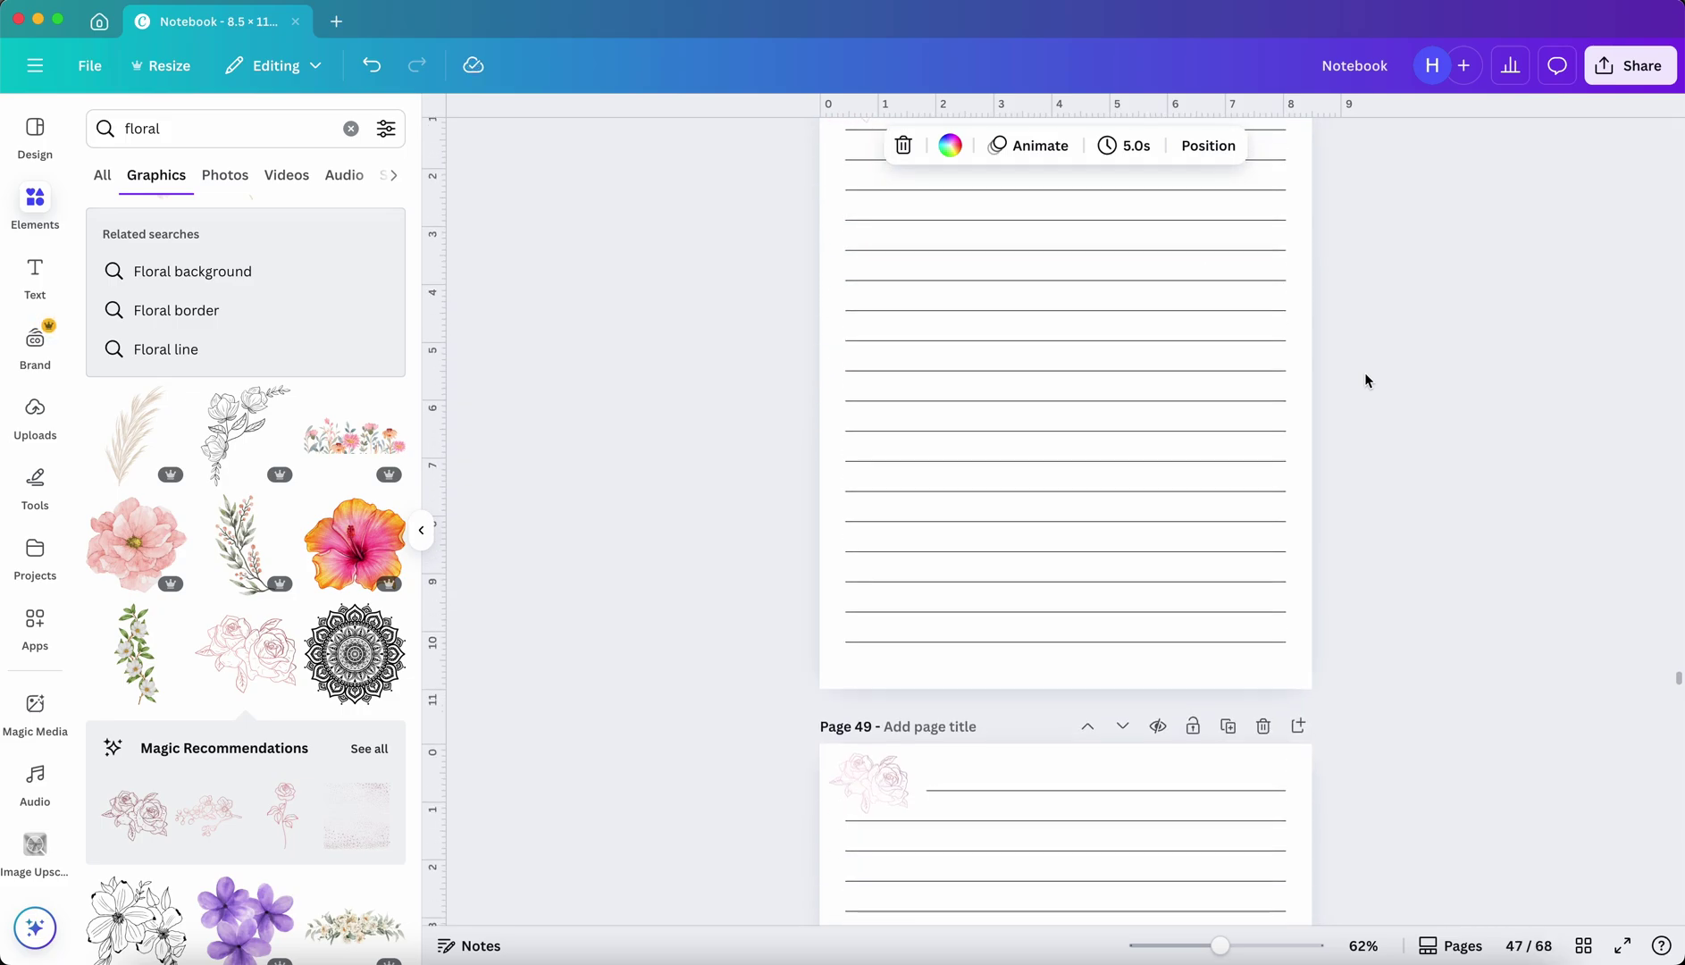
pyautogui.press('super+d')
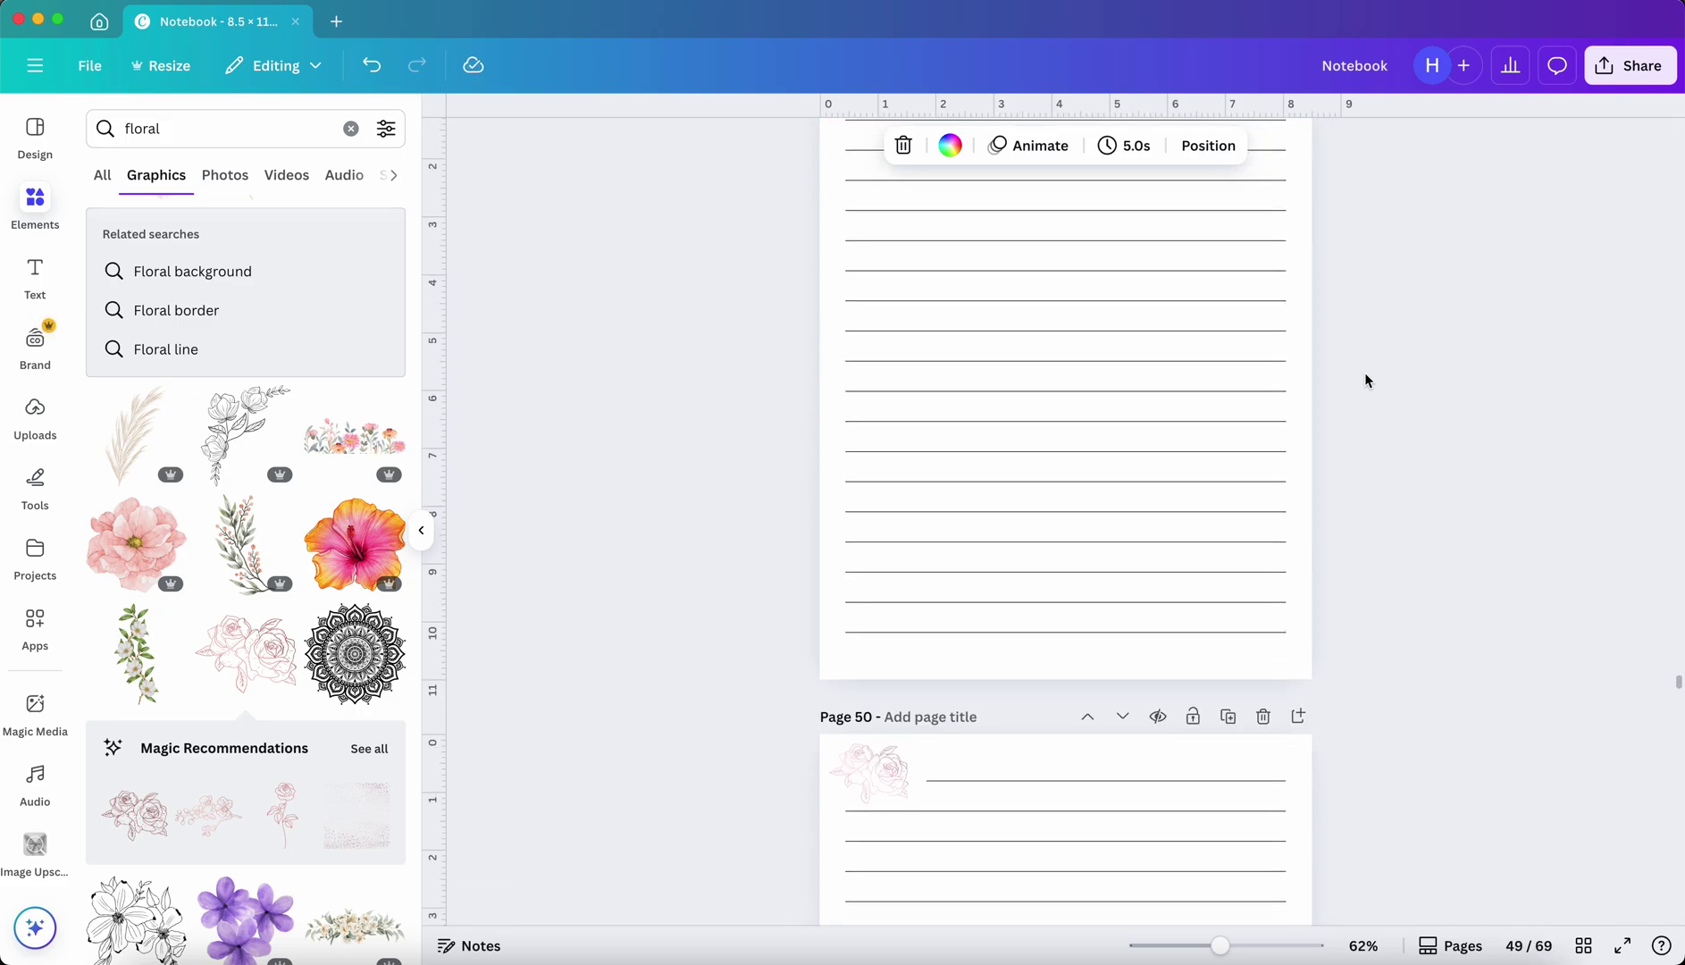
# Download the 69-page notebook as a PDF Standard file.
pyautogui.click(1626, 65)
pyautogui.click(1344, 471)
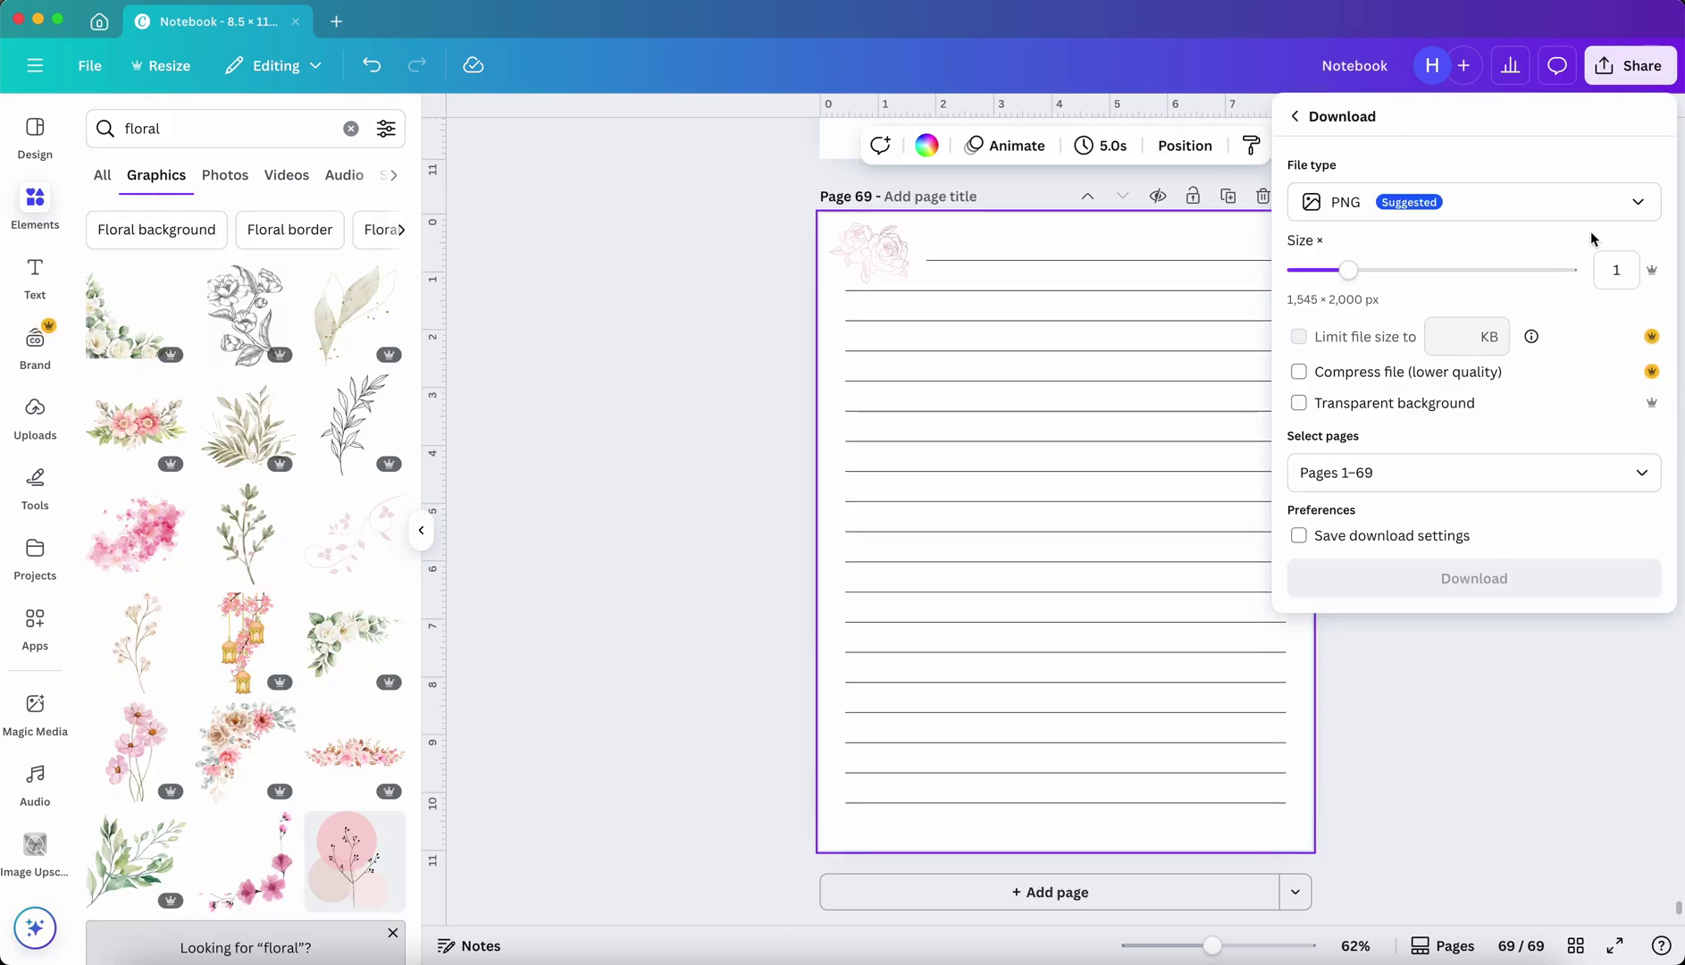
pyautogui.click(1642, 197)
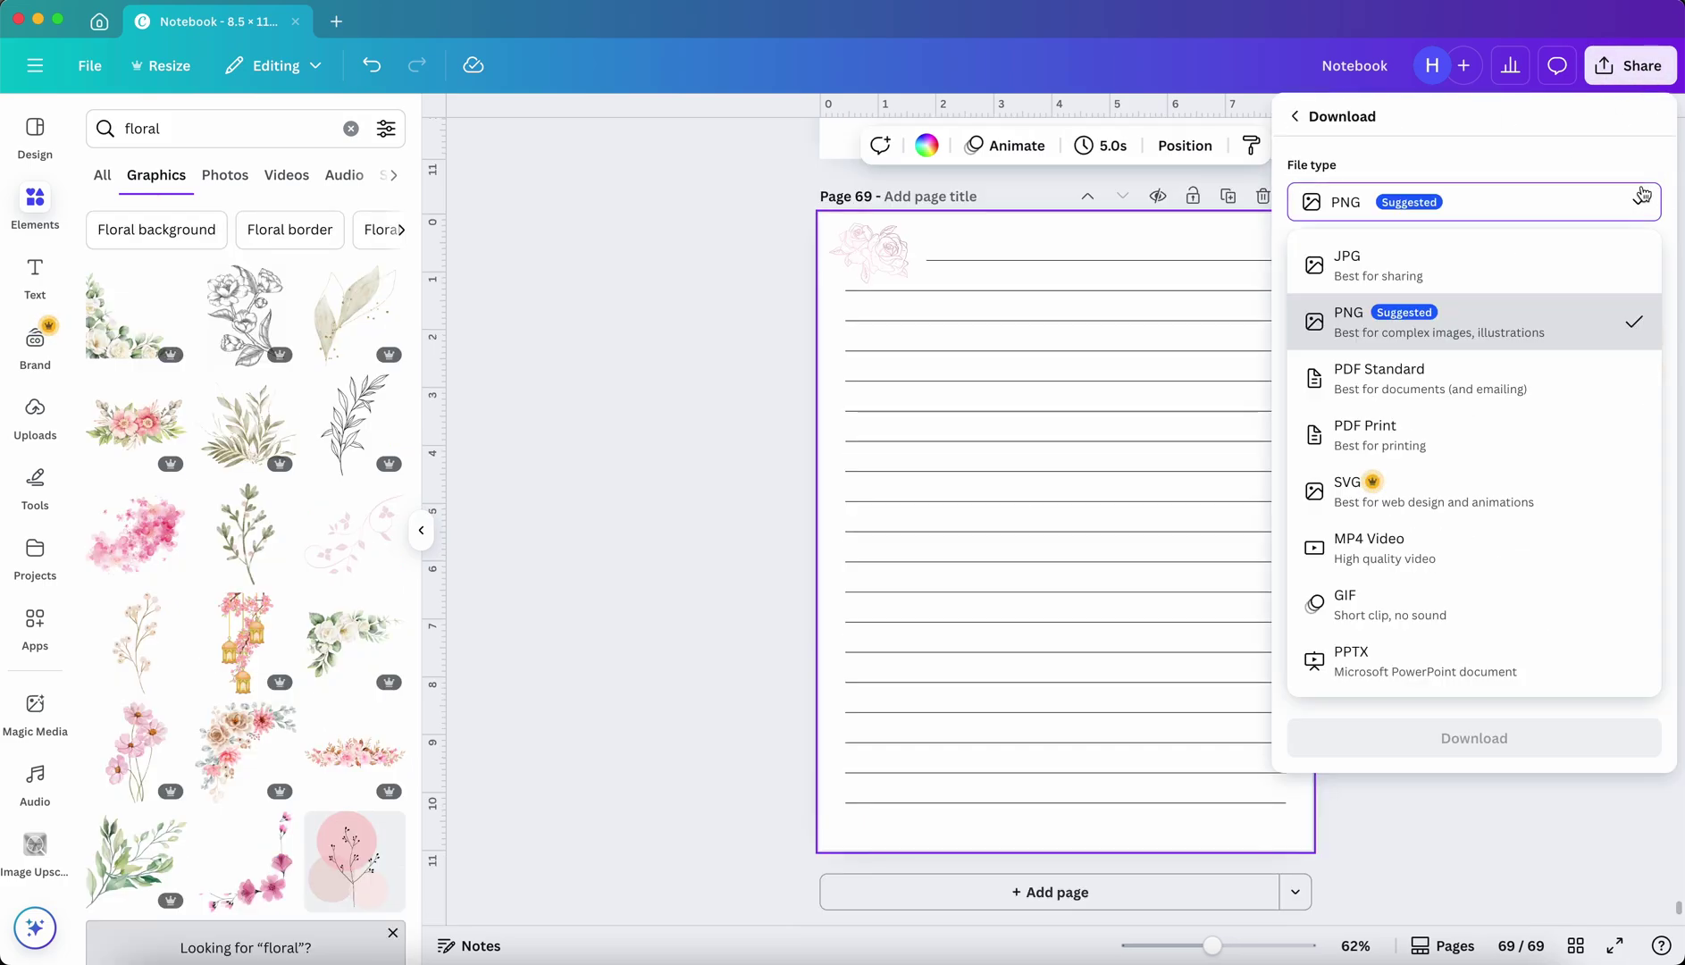
pyautogui.click(1465, 393)
pyautogui.click(1563, 498)
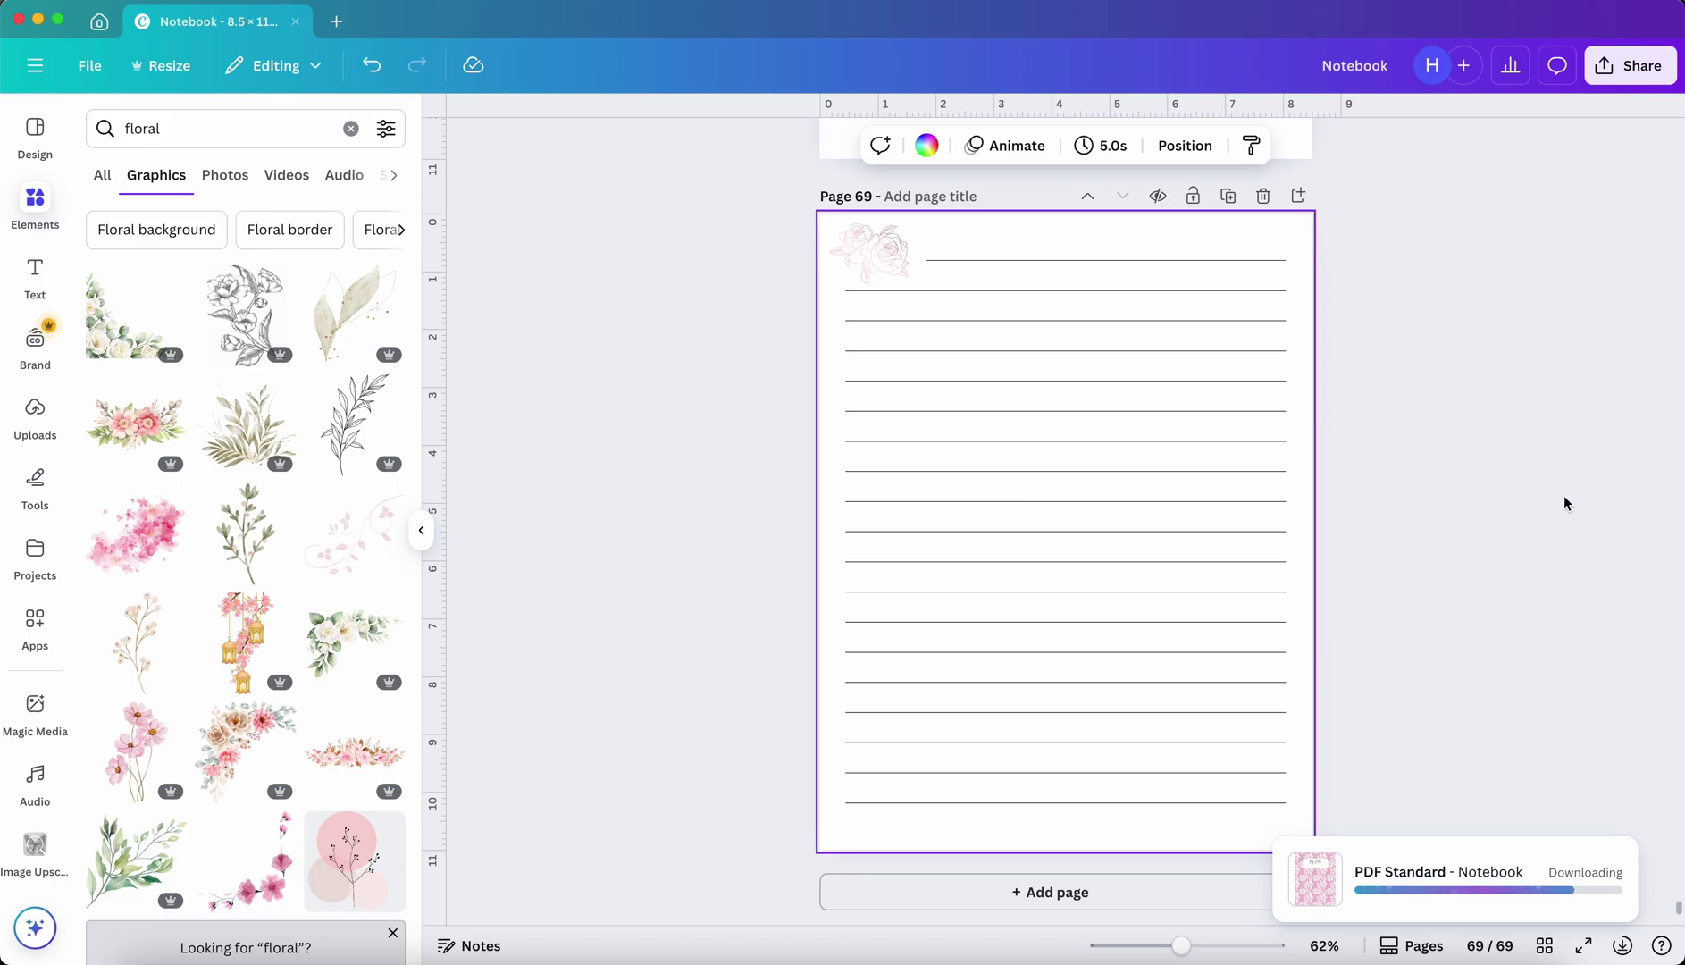
pyautogui.click(1563, 495)
# From the Canva home page, duplicate the 69-page Notebook design and rename the copy 'Notebook V2'.
pyautogui.moveTo(32, 112)
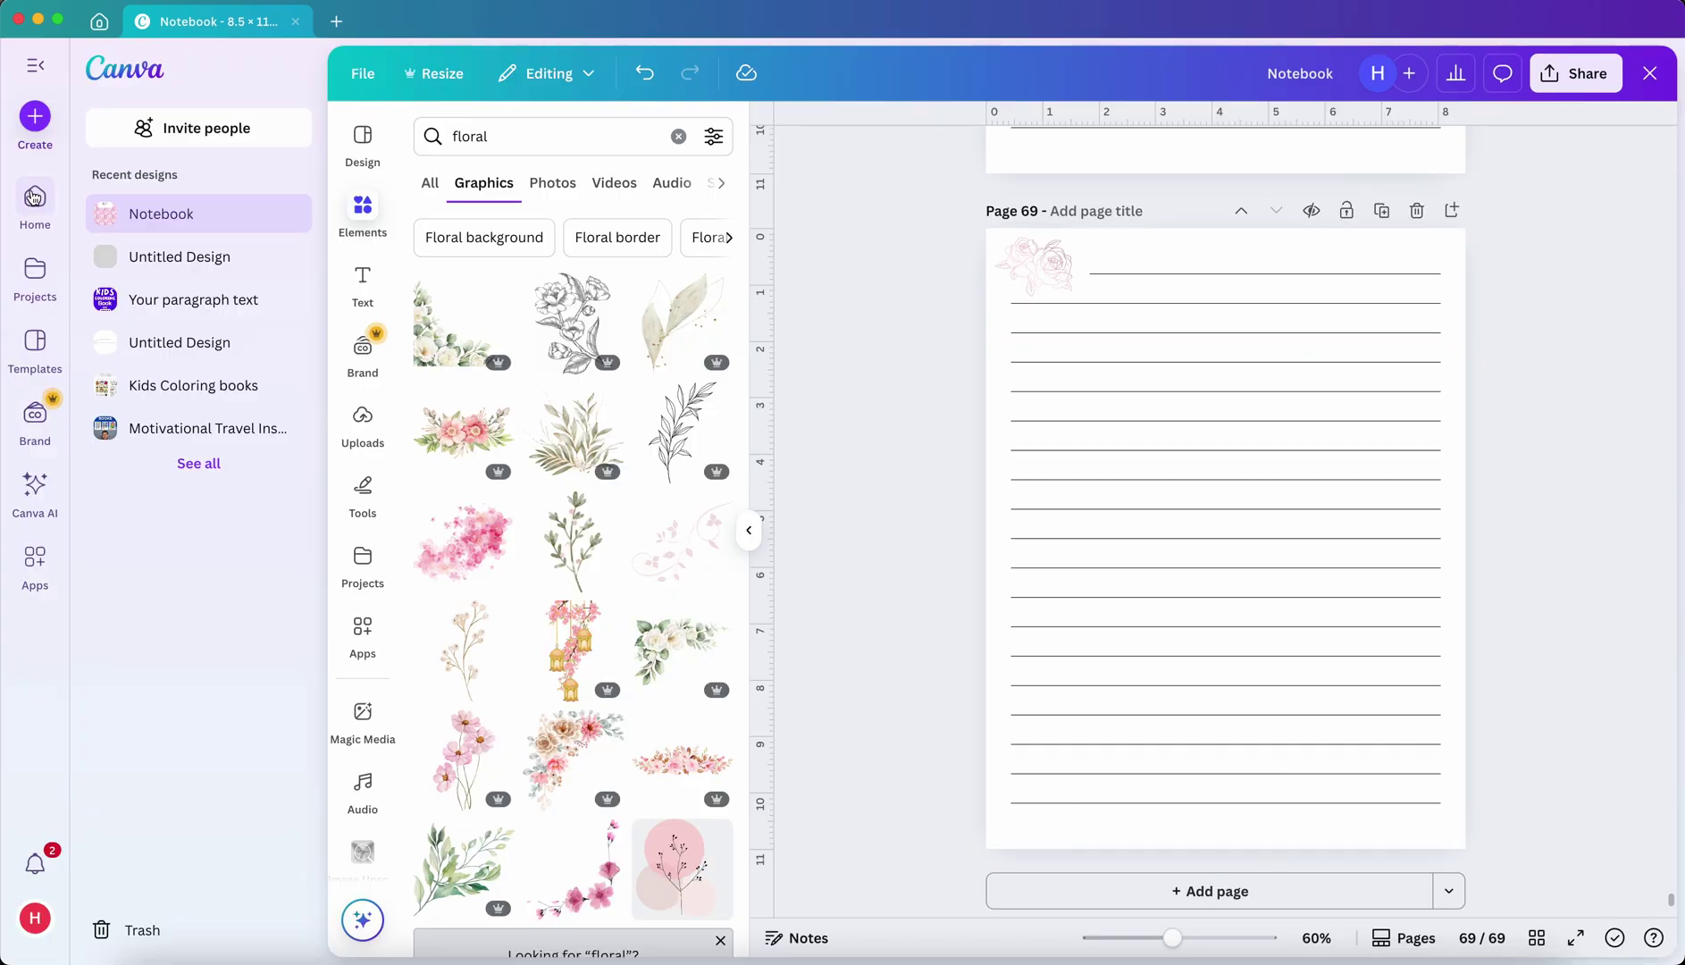
pyautogui.click(35, 197)
pyautogui.scroll(-3, 496, 439)
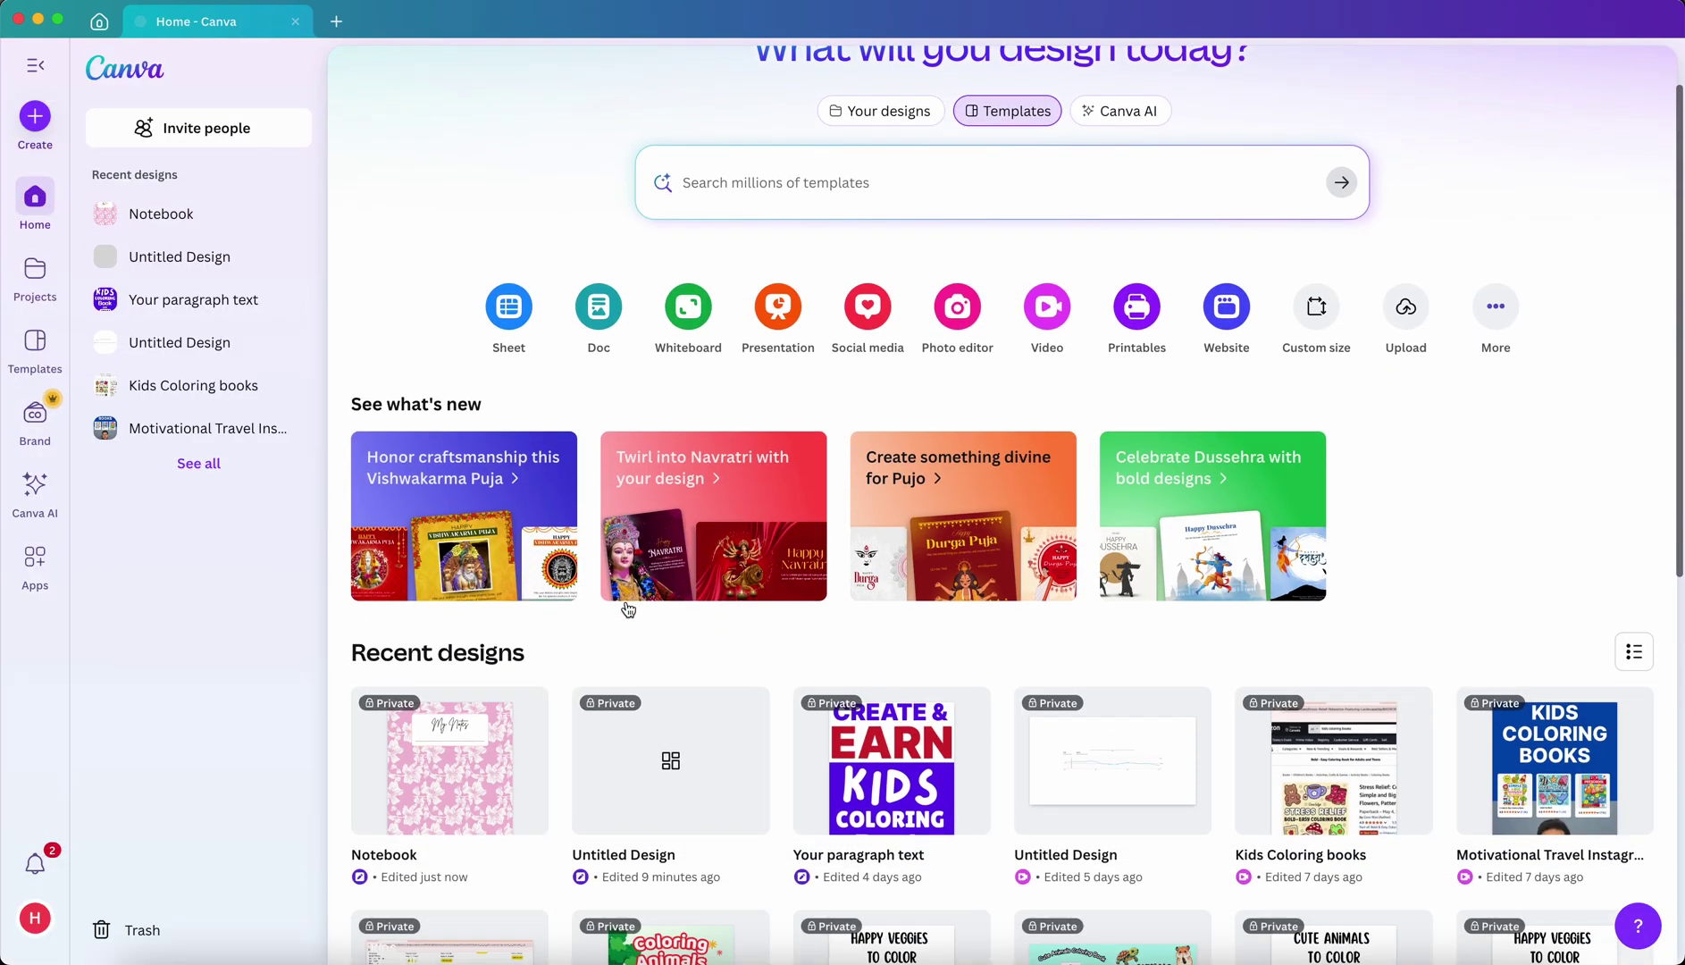
pyautogui.click(522, 597)
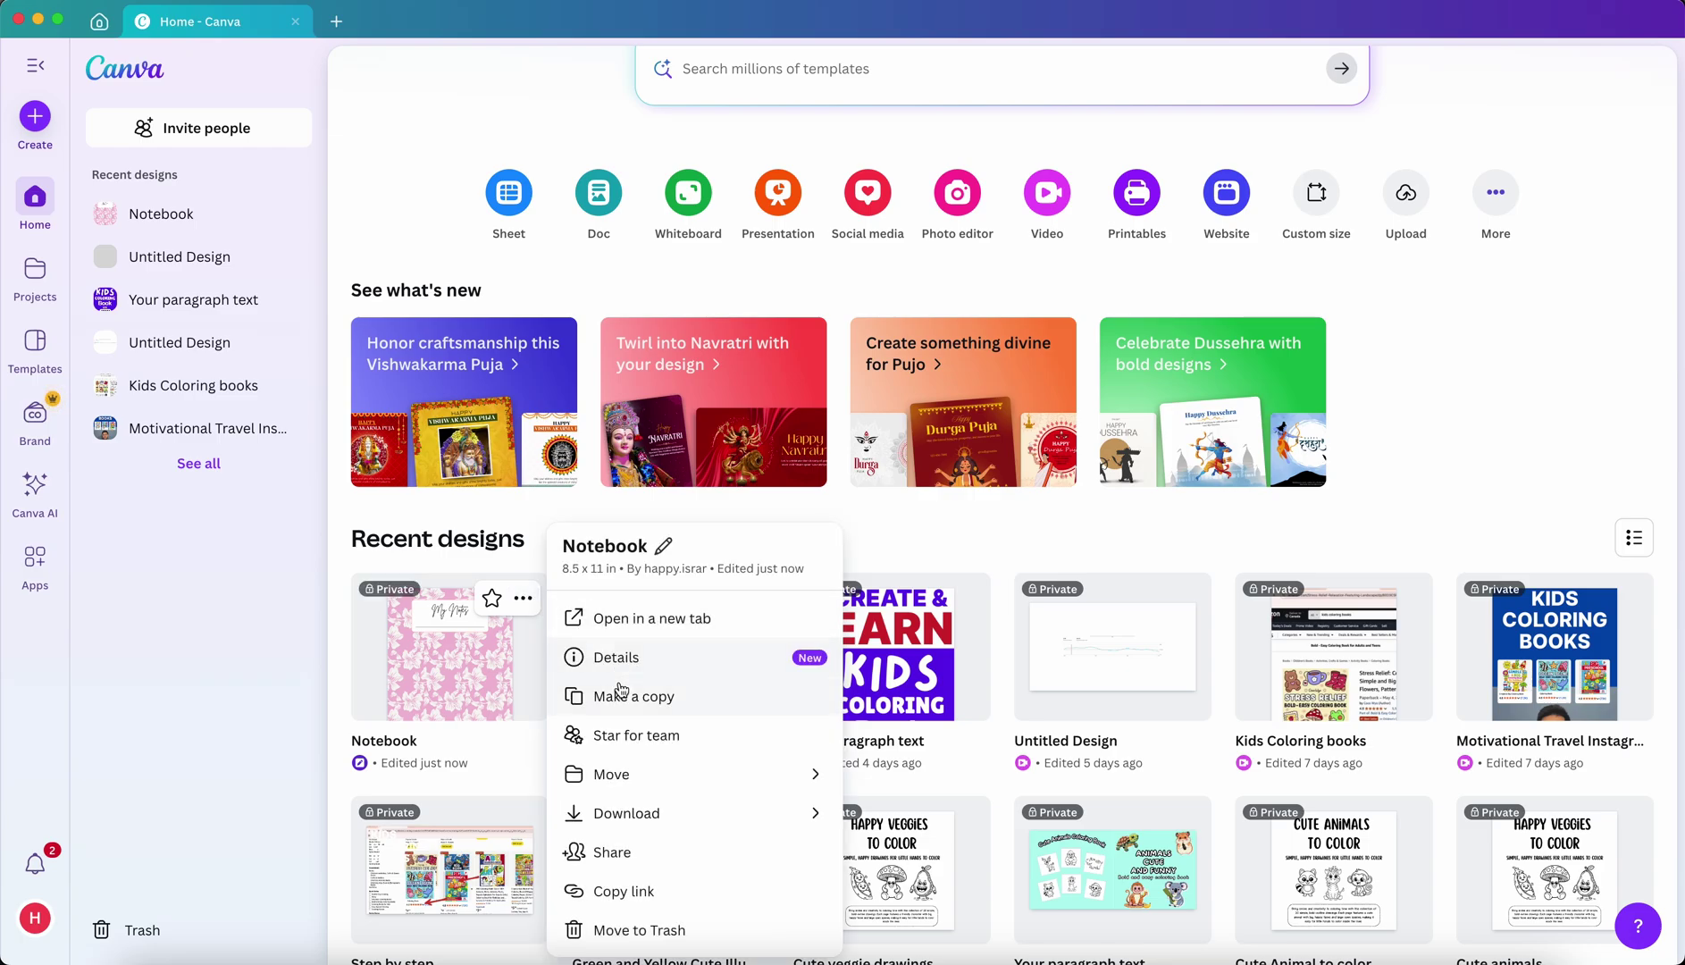
pyautogui.click(624, 706)
pyautogui.click(451, 739)
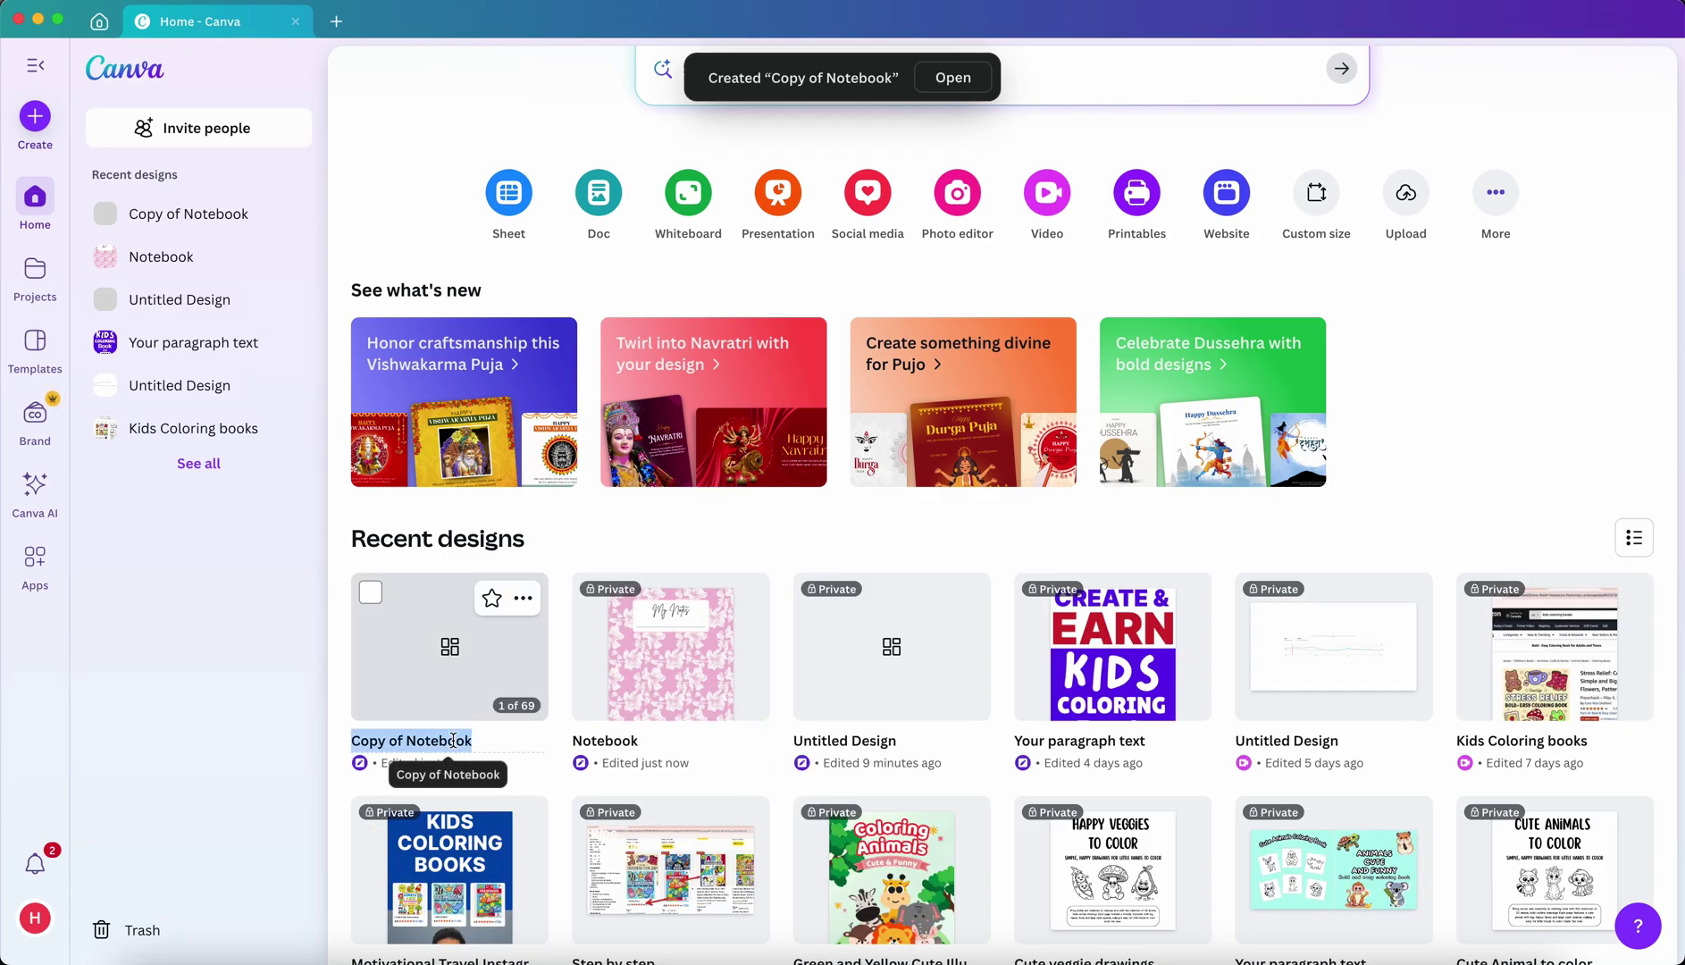
pyautogui.write('Notebook V')
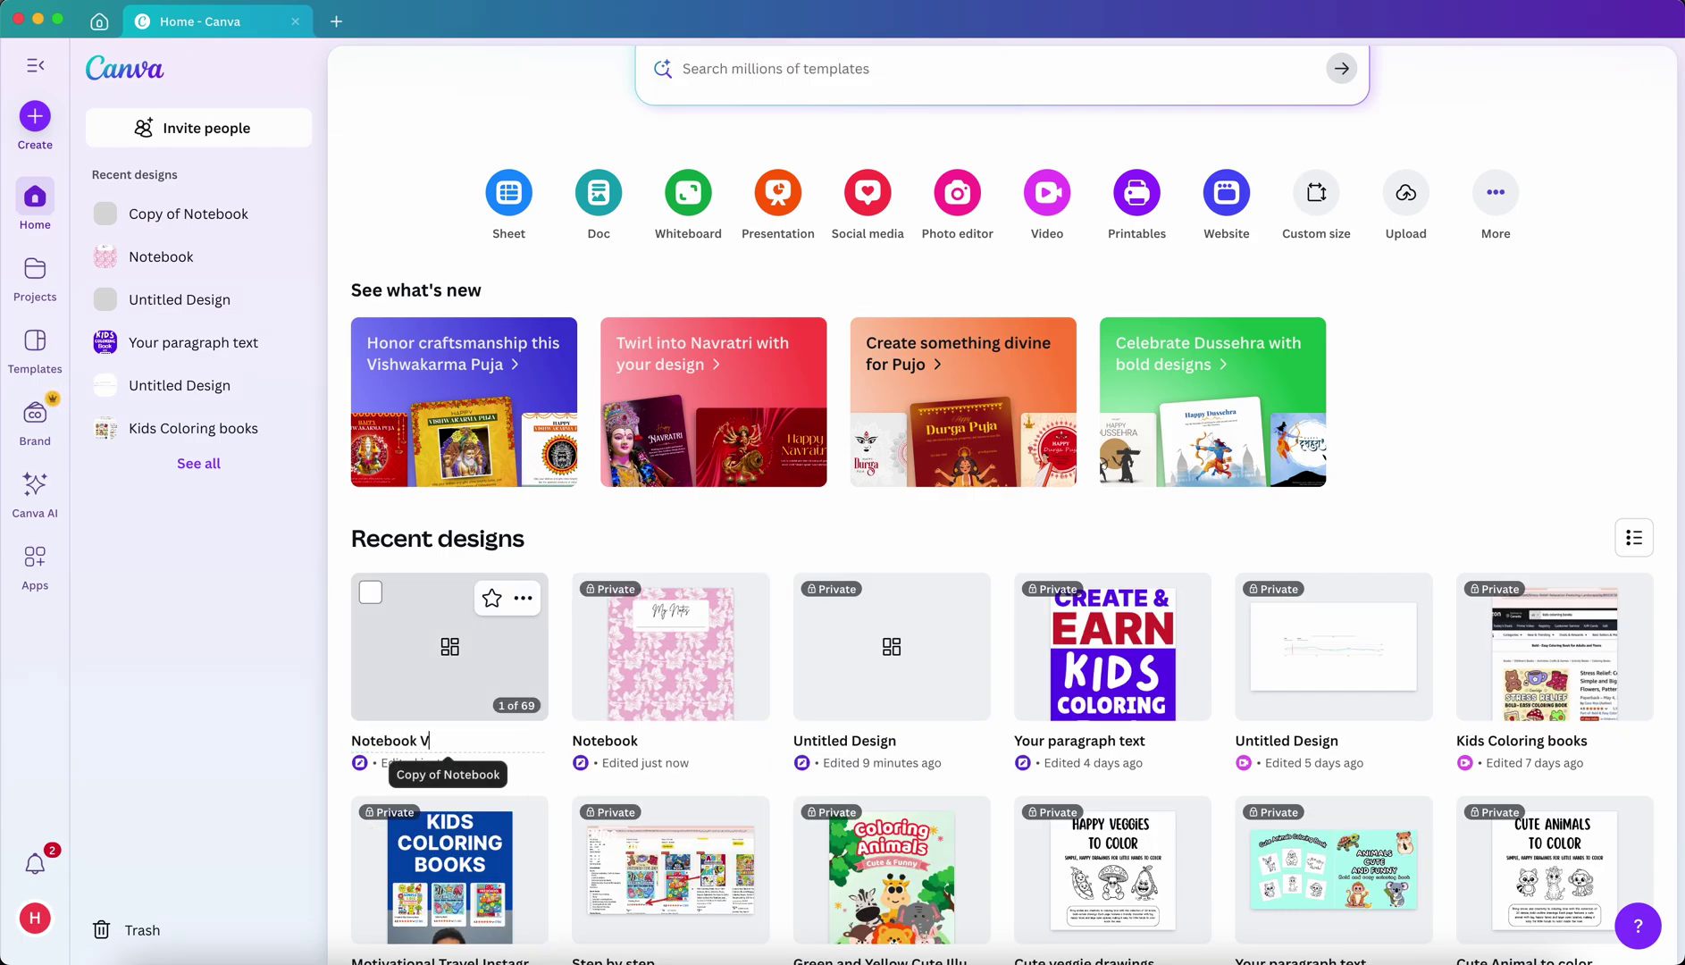
pyautogui.write('2')
pyautogui.press('Return')
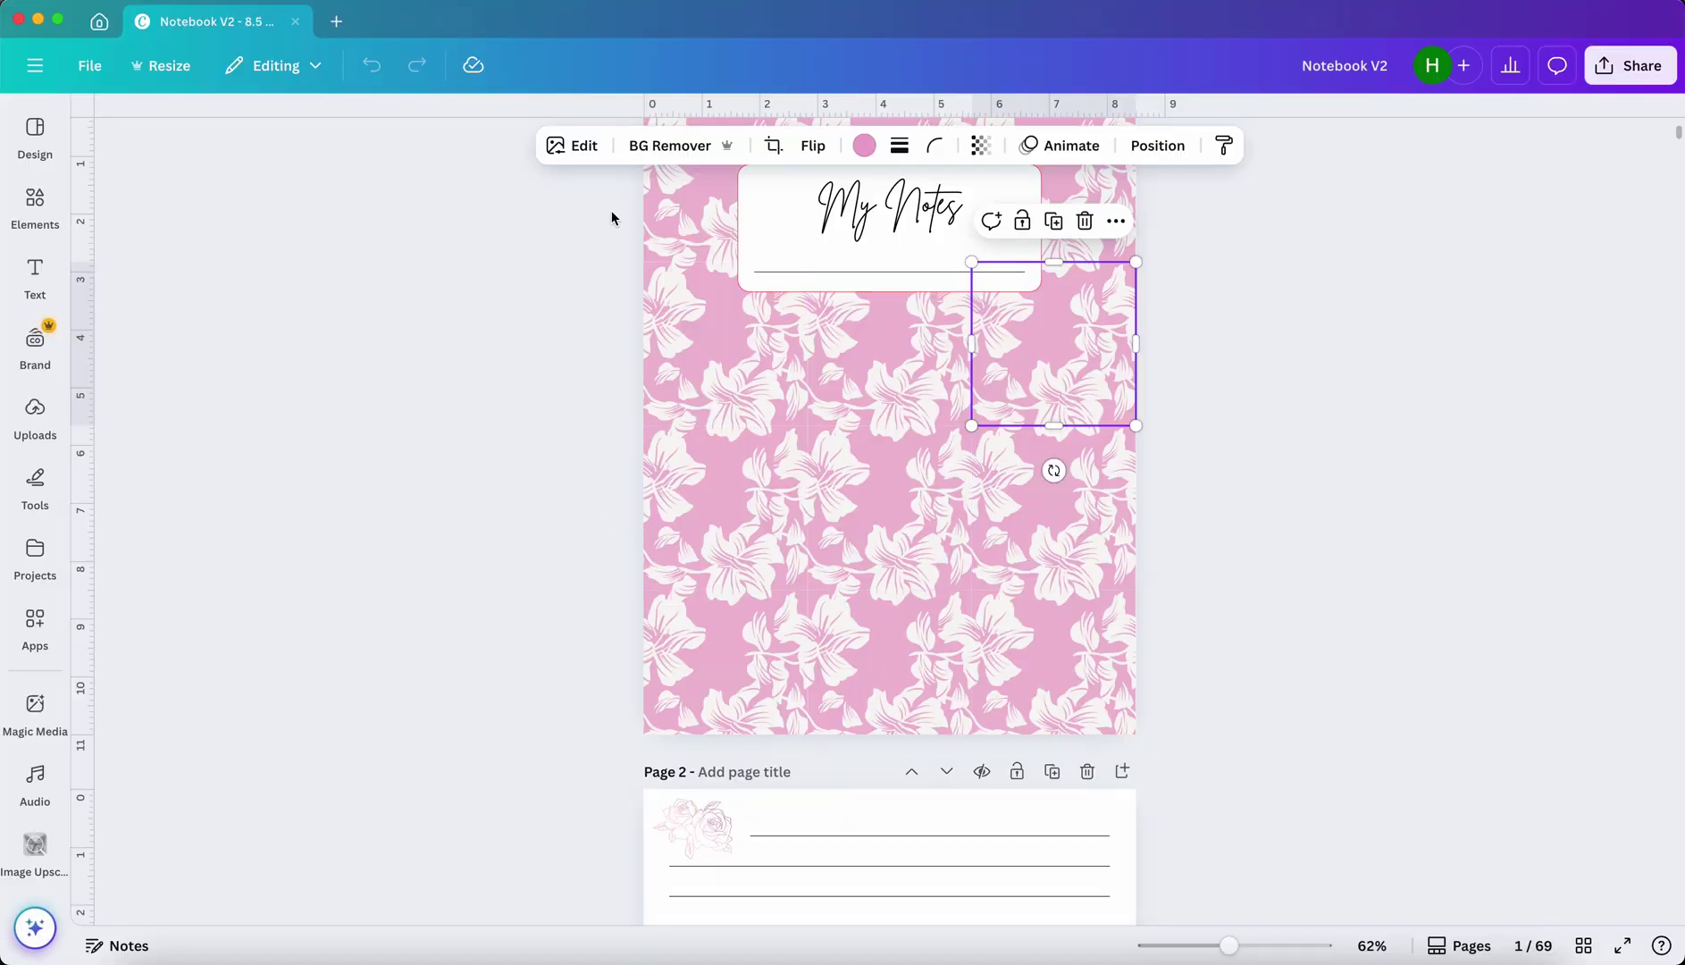
# Delete the pink floral cells from the Notebook V2 cover.
pyautogui.moveTo(611, 217); pyautogui.dragTo(707, 746)
pyautogui.moveTo(1269, 685); pyautogui.dragTo(924, 457)
pyautogui.press('Delete')
# Search Elements for 'pattern' and add the beige paisley graphic to the cover.
pyautogui.scroll(3, 1171, 403)
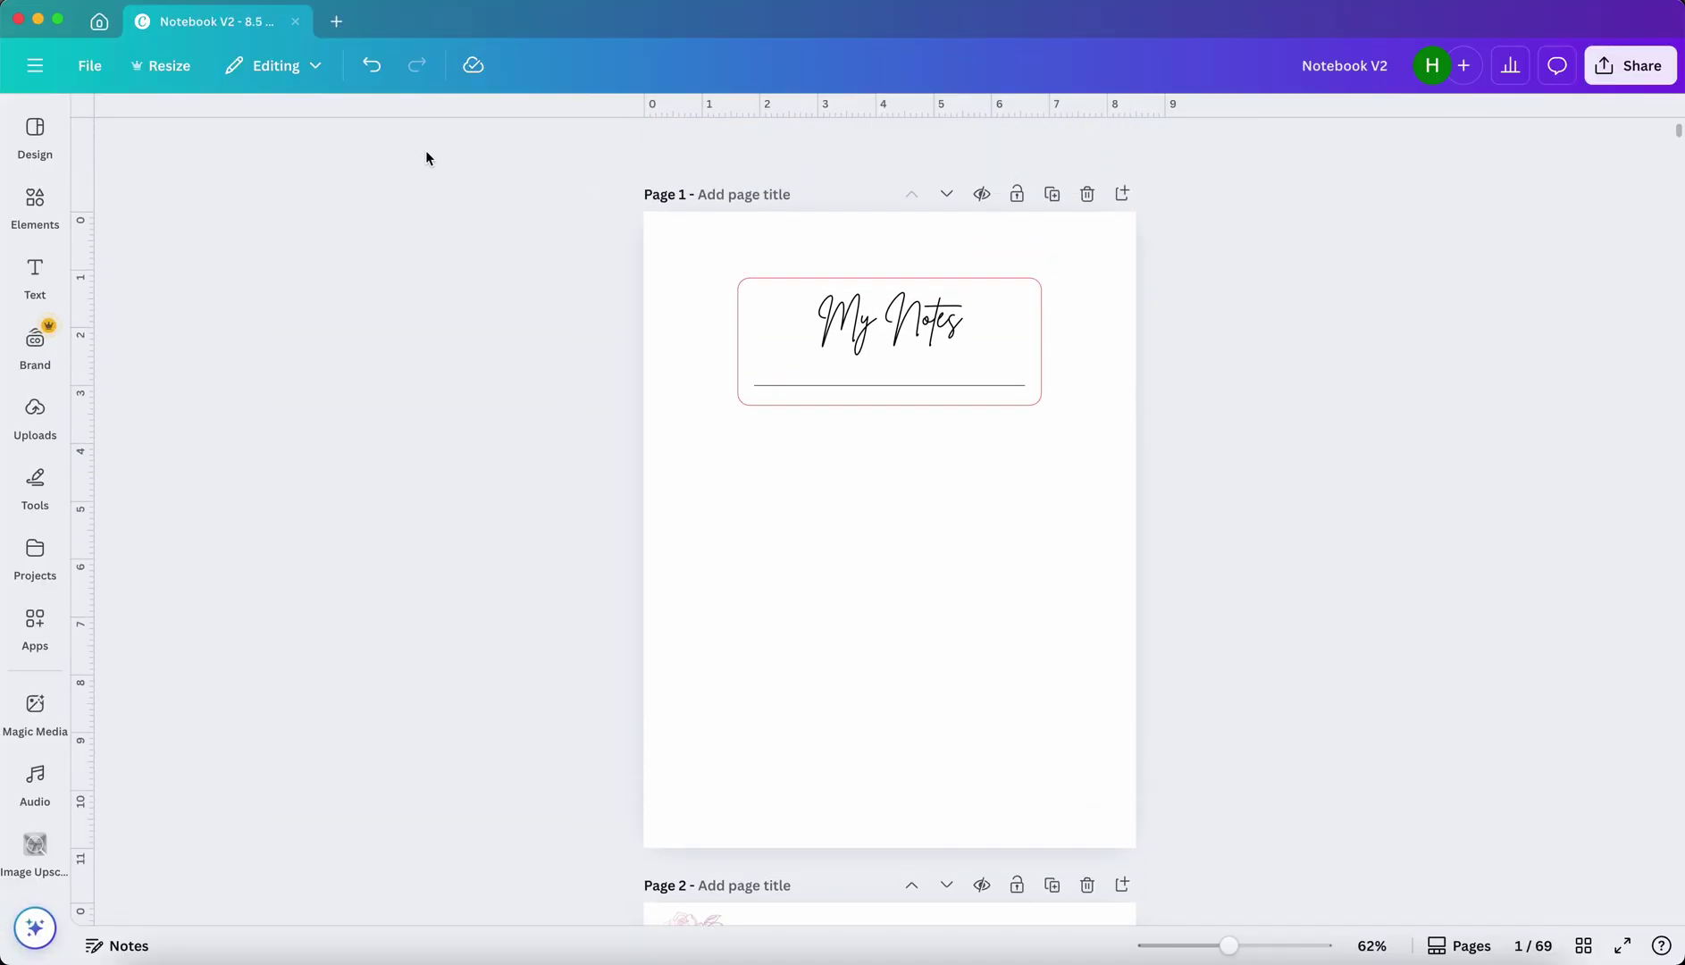
pyautogui.click(18, 211)
pyautogui.write('pattern')
pyautogui.press('Return')
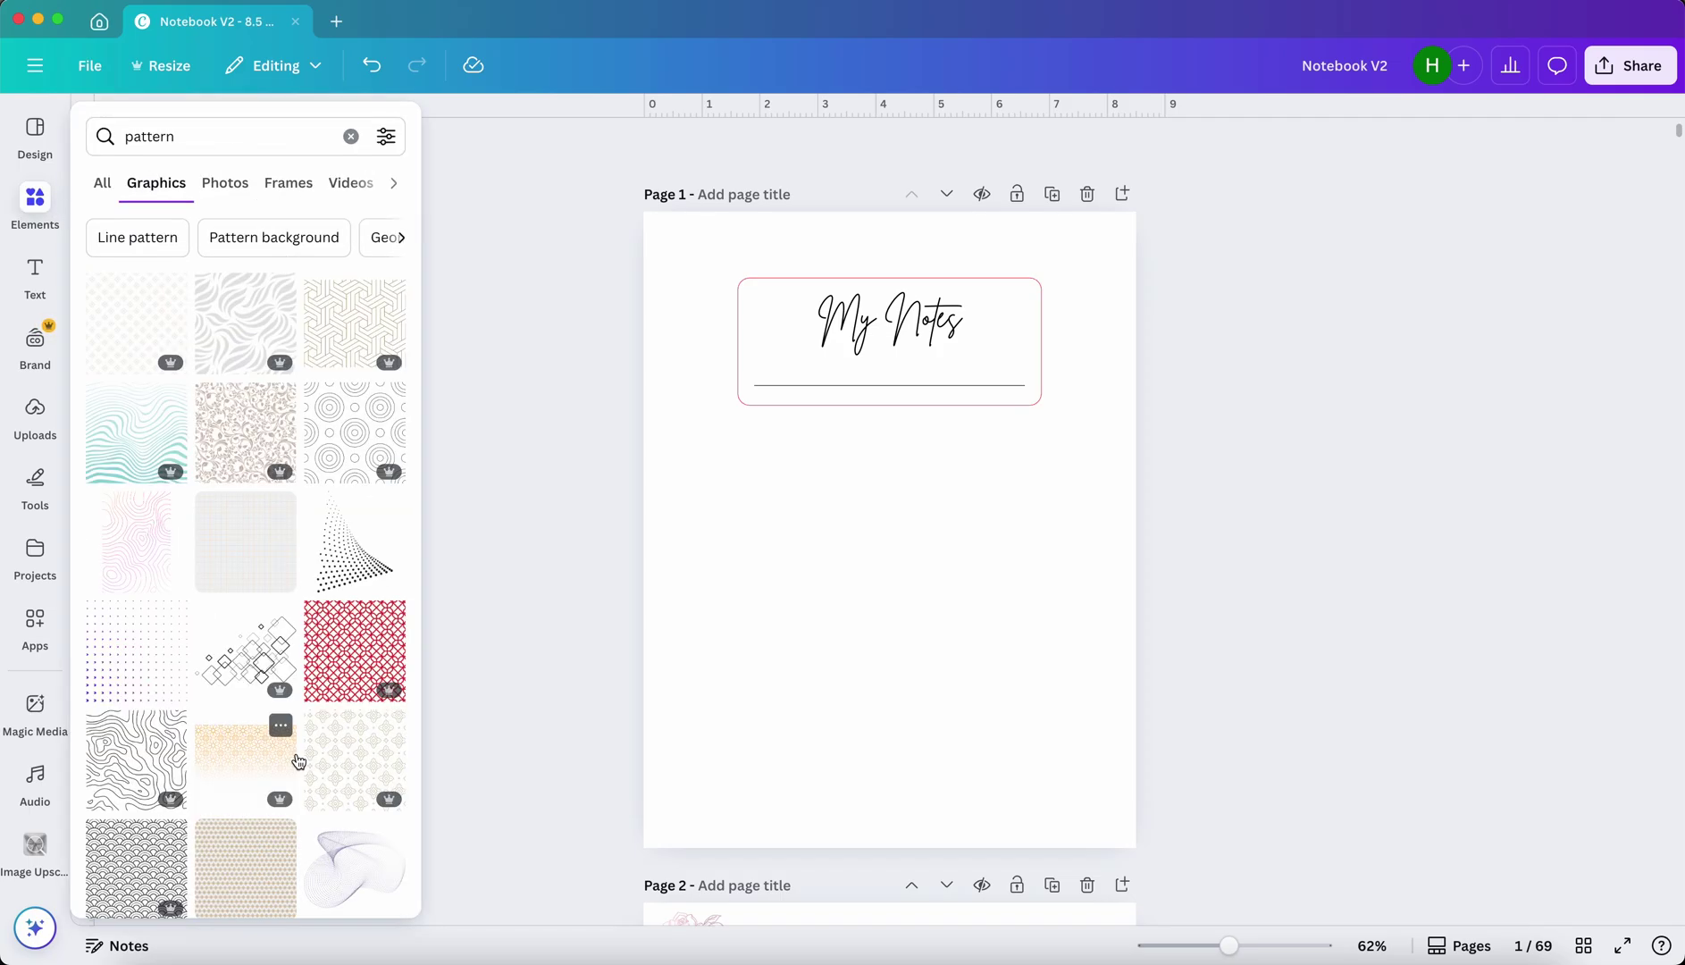
pyautogui.scroll(-3, 294, 759)
pyautogui.scroll(-8, 297, 760)
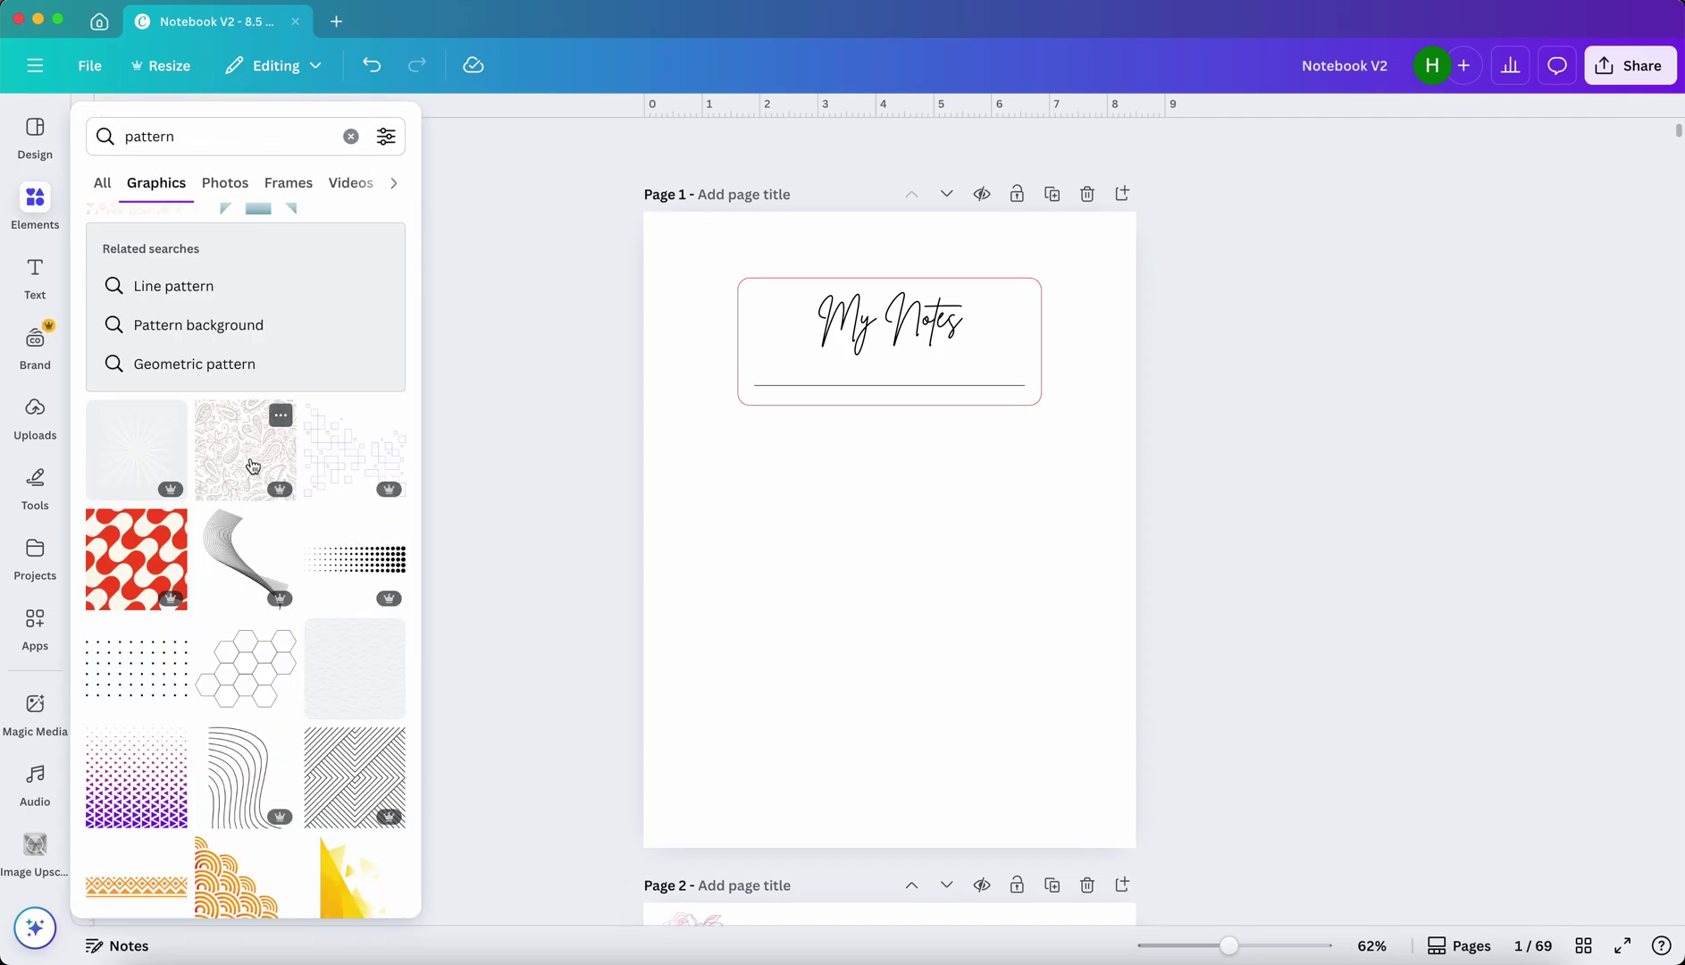
pyautogui.click(253, 465)
# Stretch the paisley tiles to full page width, top-left, with a copy below.
pyautogui.moveTo(880, 530); pyautogui.dragTo(902, 339)
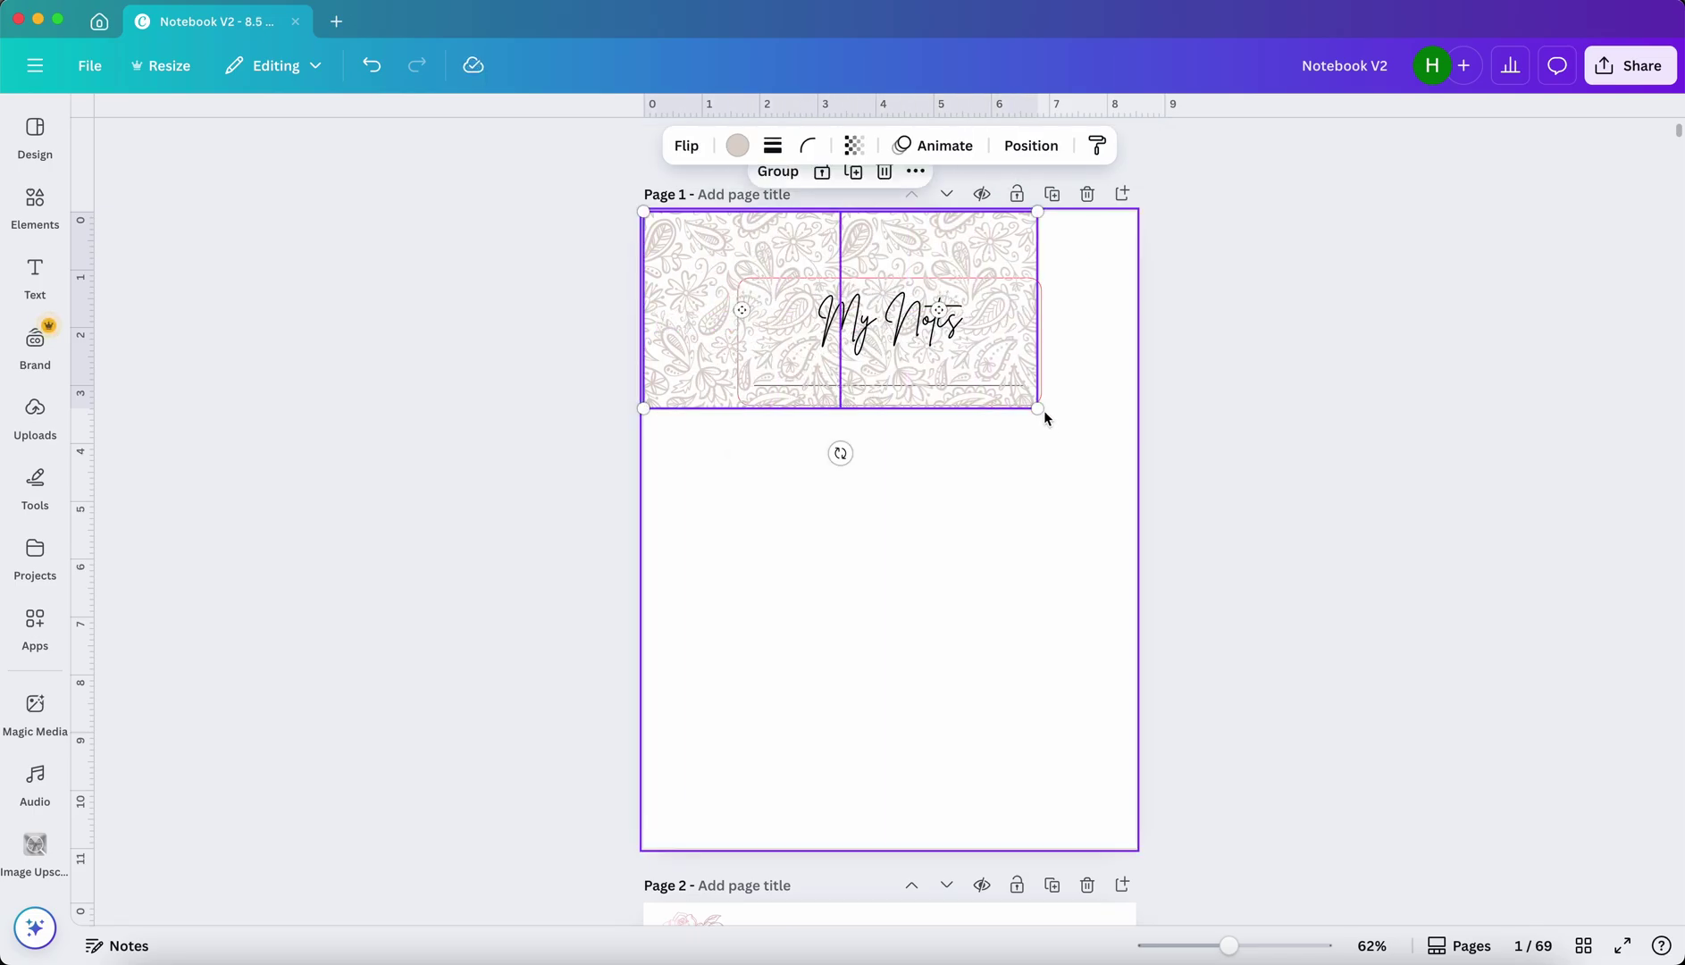
pyautogui.moveTo(1038, 410); pyautogui.dragTo(1137, 445)
pyautogui.moveTo(1075, 360); pyautogui.dragTo(1070, 826)
pyautogui.moveTo(1069, 827); pyautogui.dragTo(1070, 827)
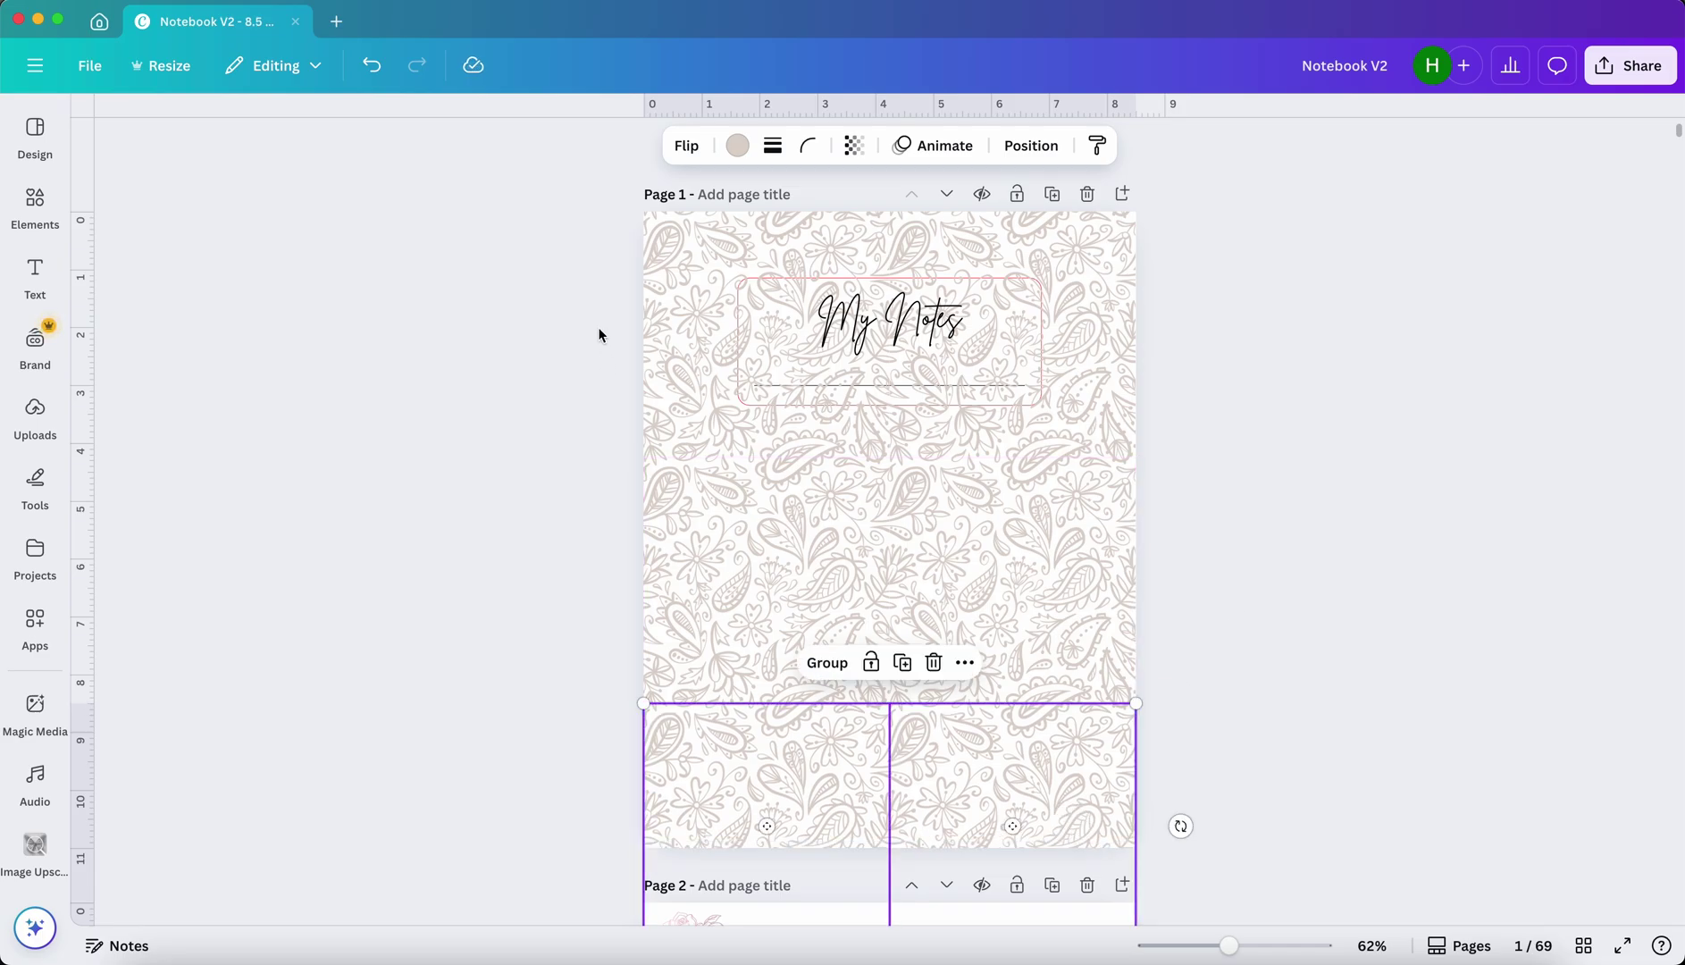
pyautogui.press('super+z')
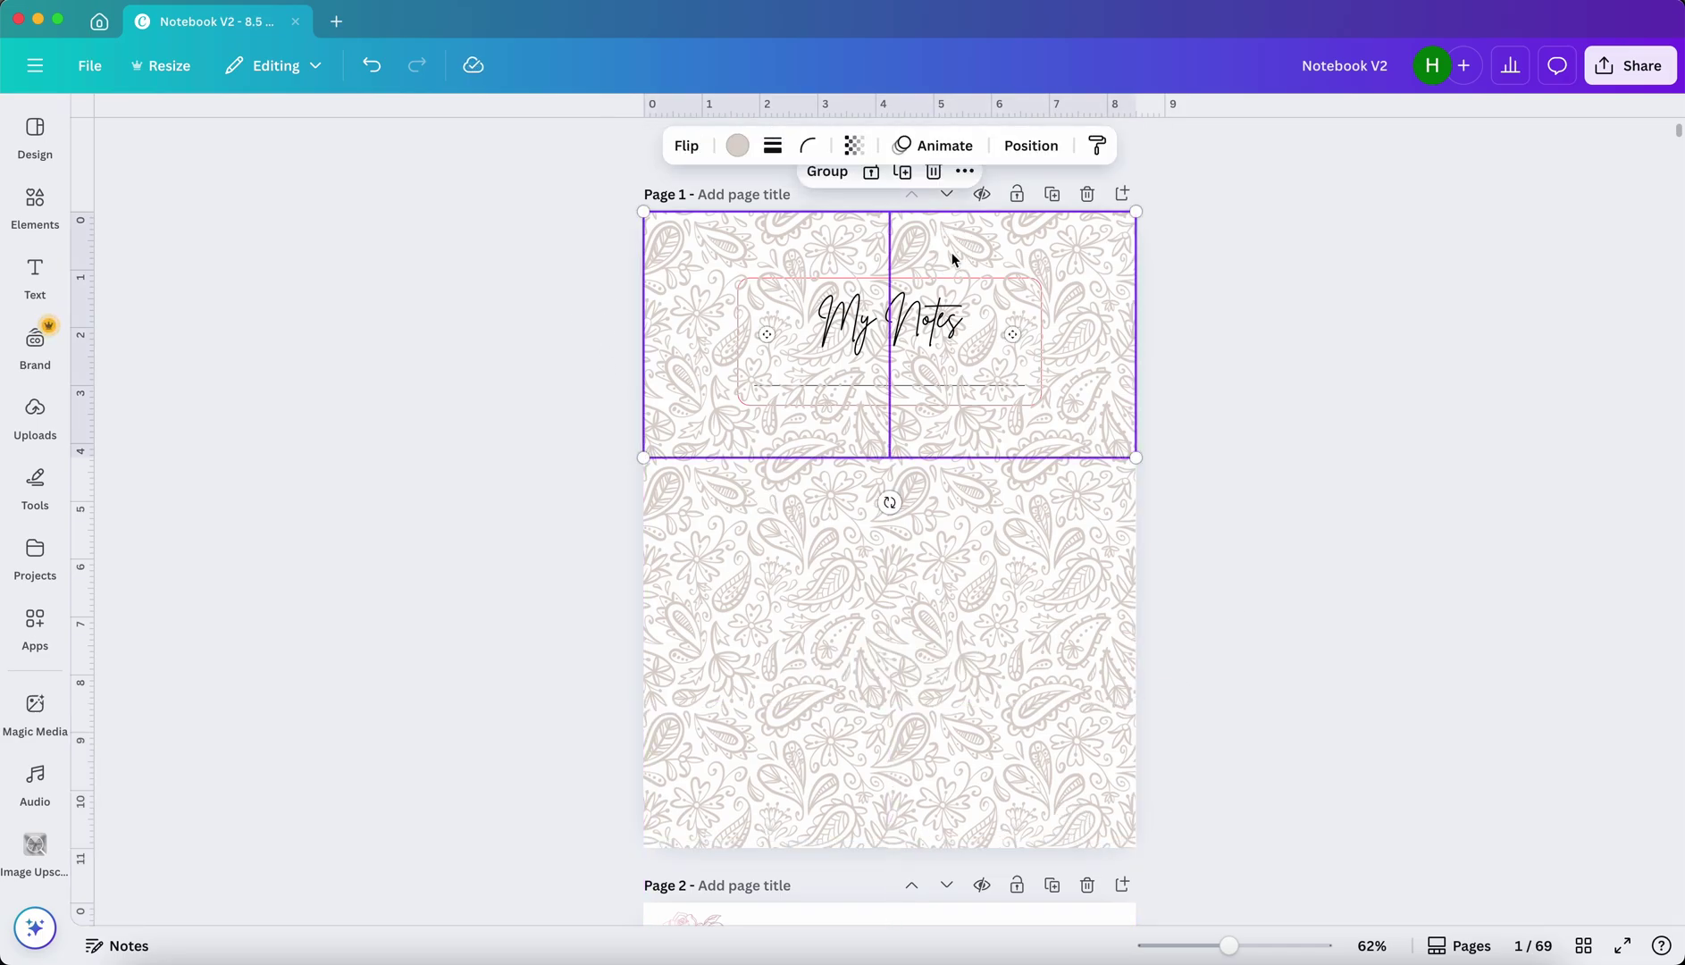
# Send the paisley tiles to the back behind the My Notes label, then deselect.
pyautogui.rightClick(952, 260)
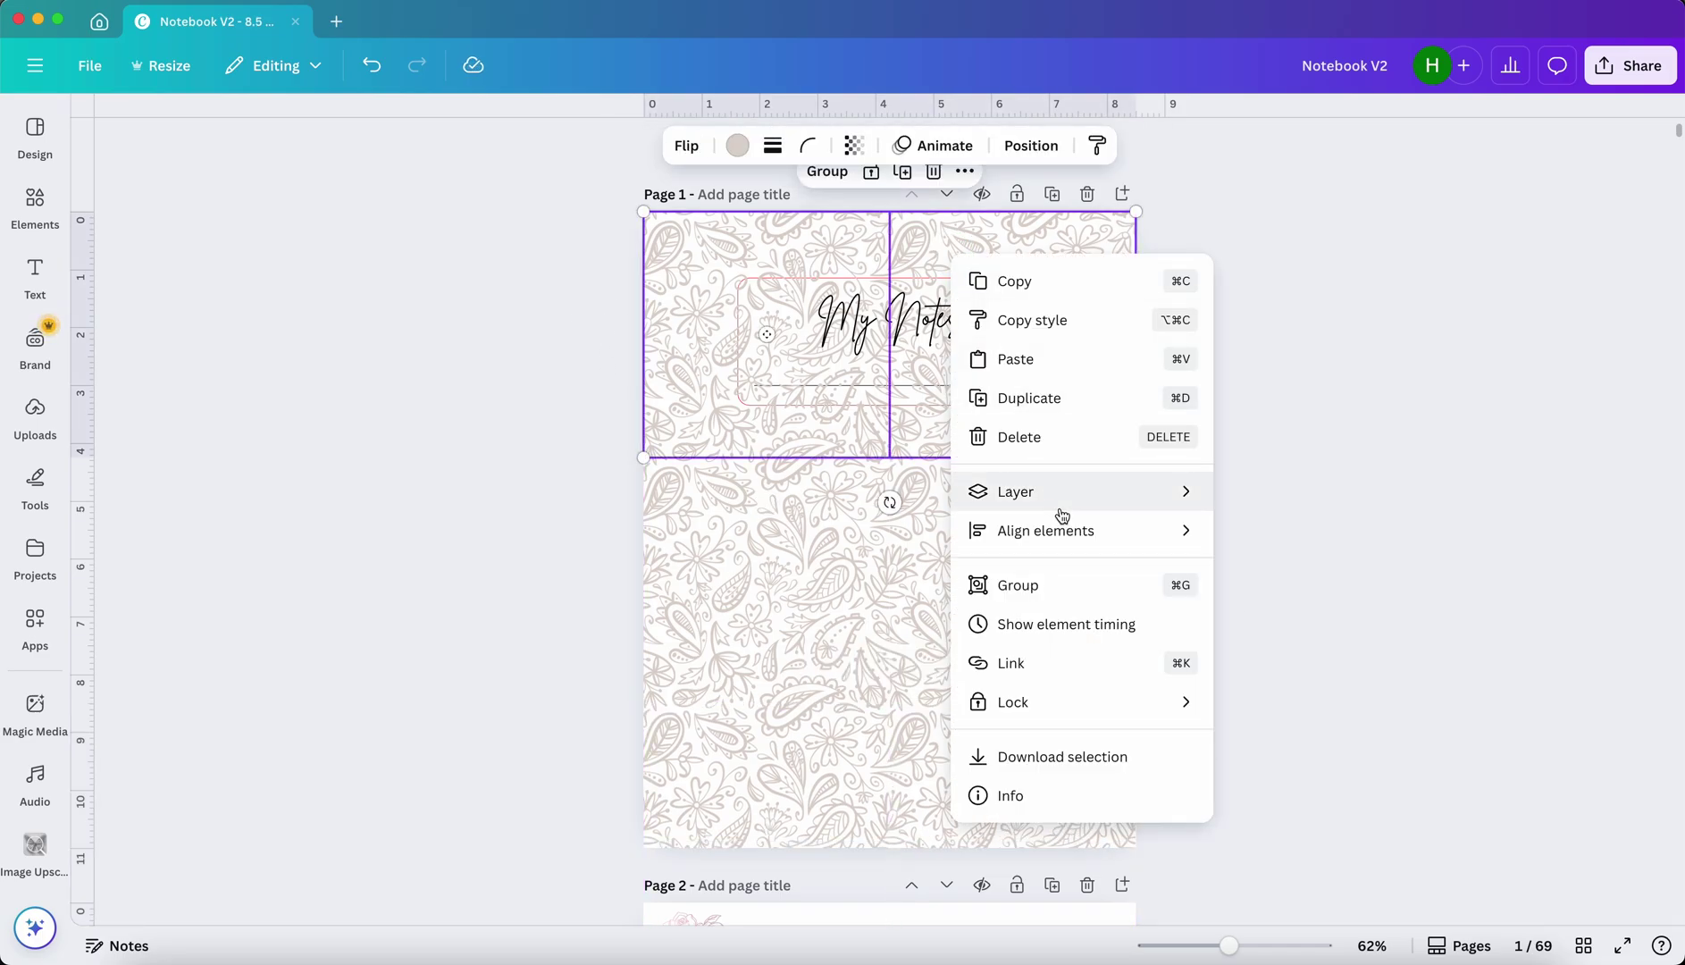
pyautogui.moveTo(1060, 508)
pyautogui.click(1275, 611)
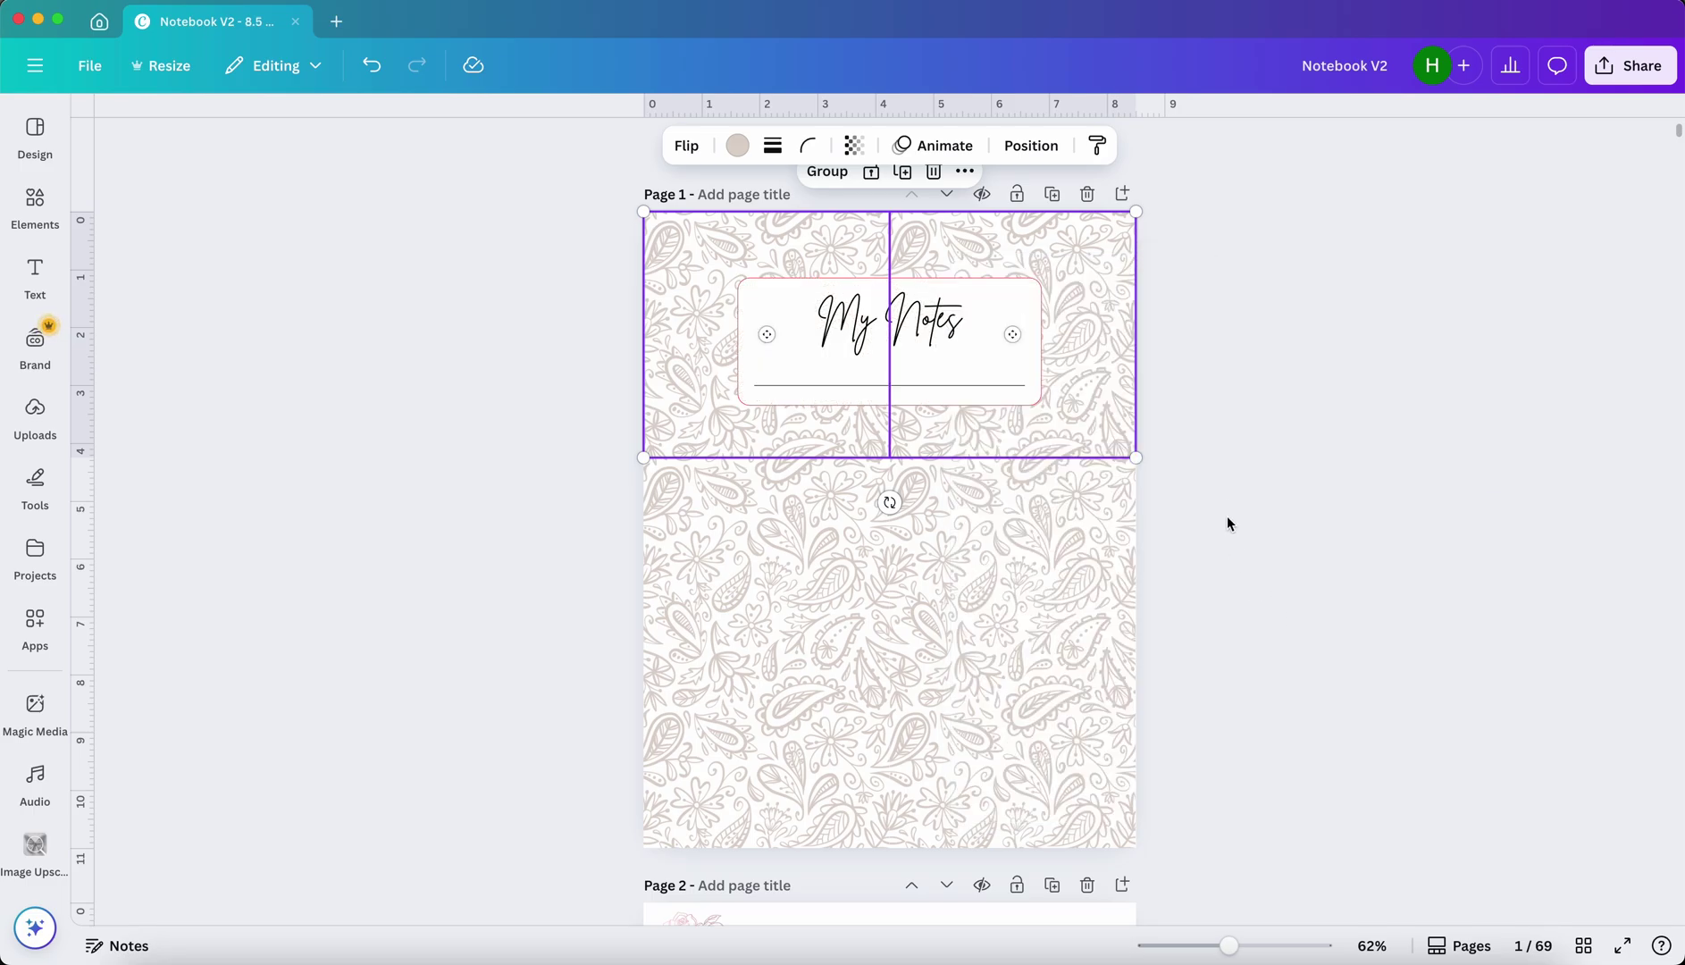
pyautogui.click(1226, 501)
# Reposition a paisley tile lower on the cover.
pyautogui.scroll(-10, 1225, 500)
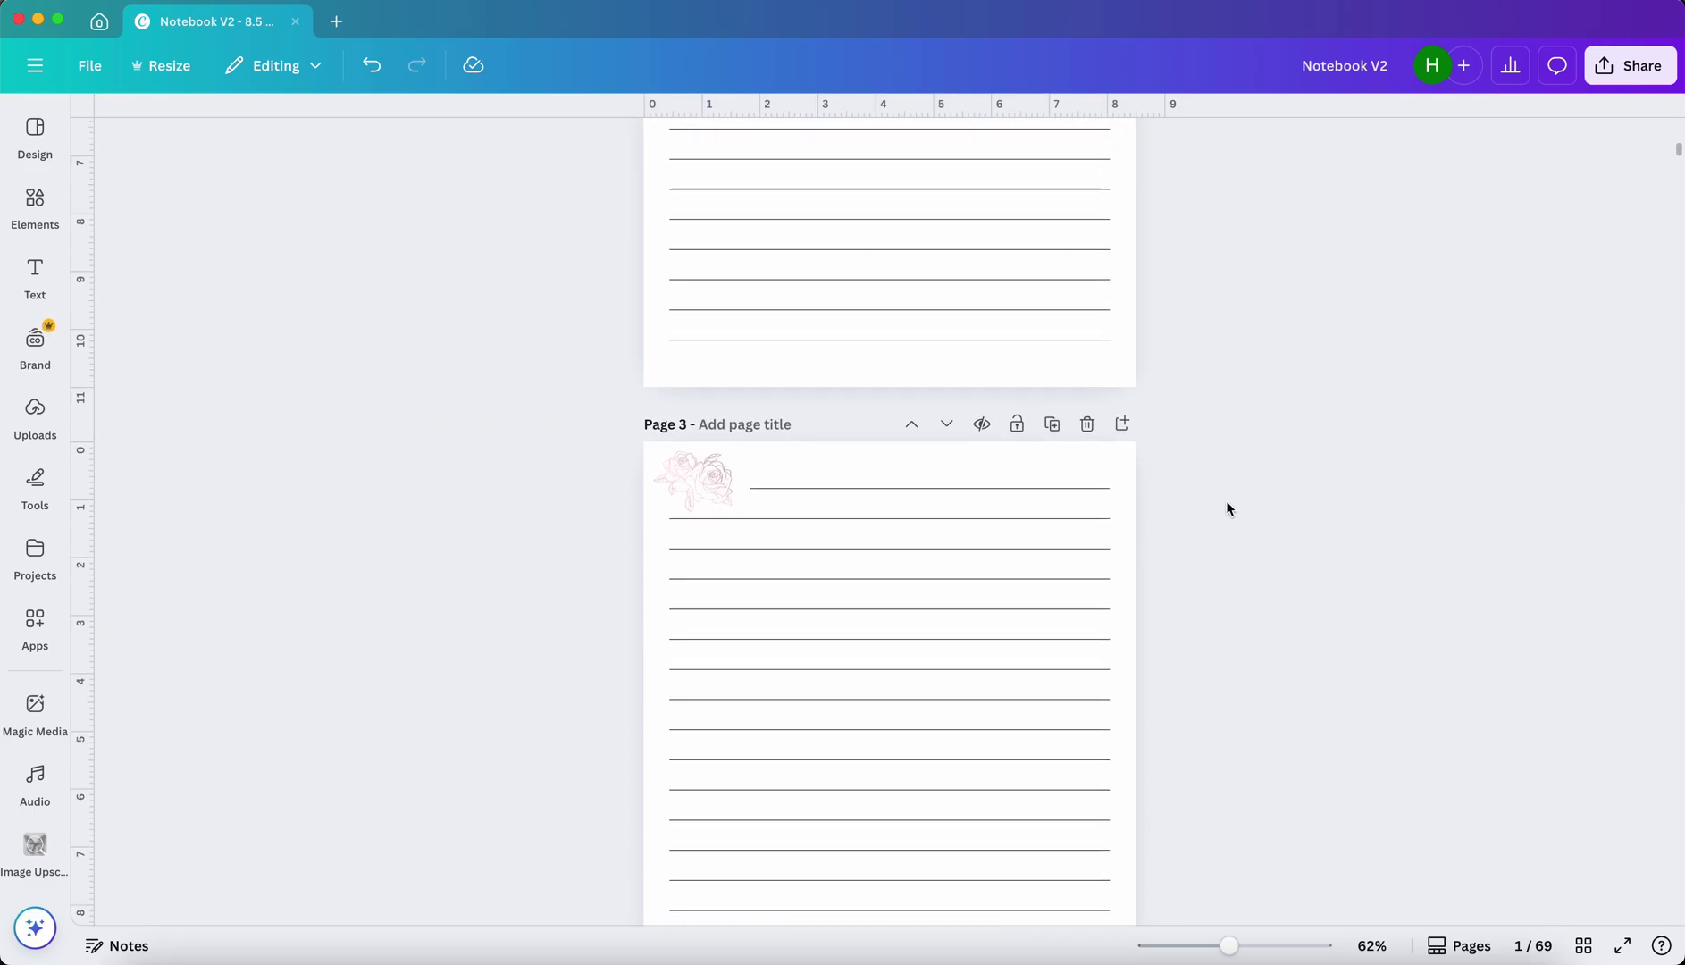
pyautogui.scroll(10, 1226, 500)
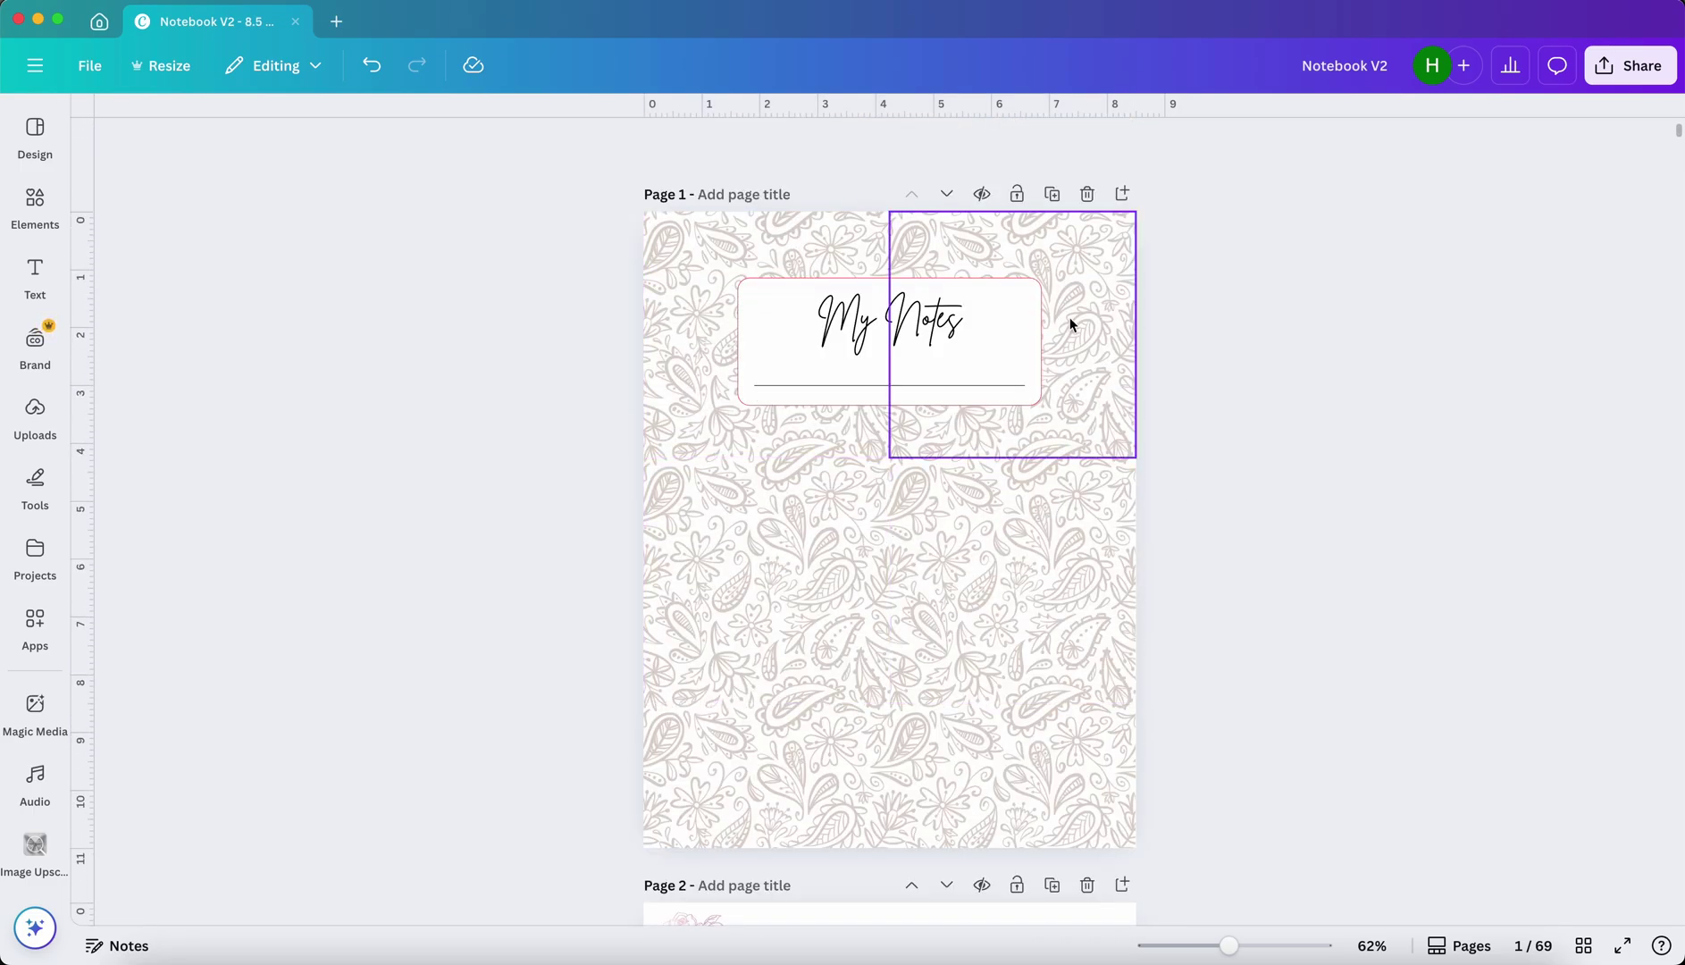
pyautogui.moveTo(1071, 322); pyautogui.dragTo(1047, 736)
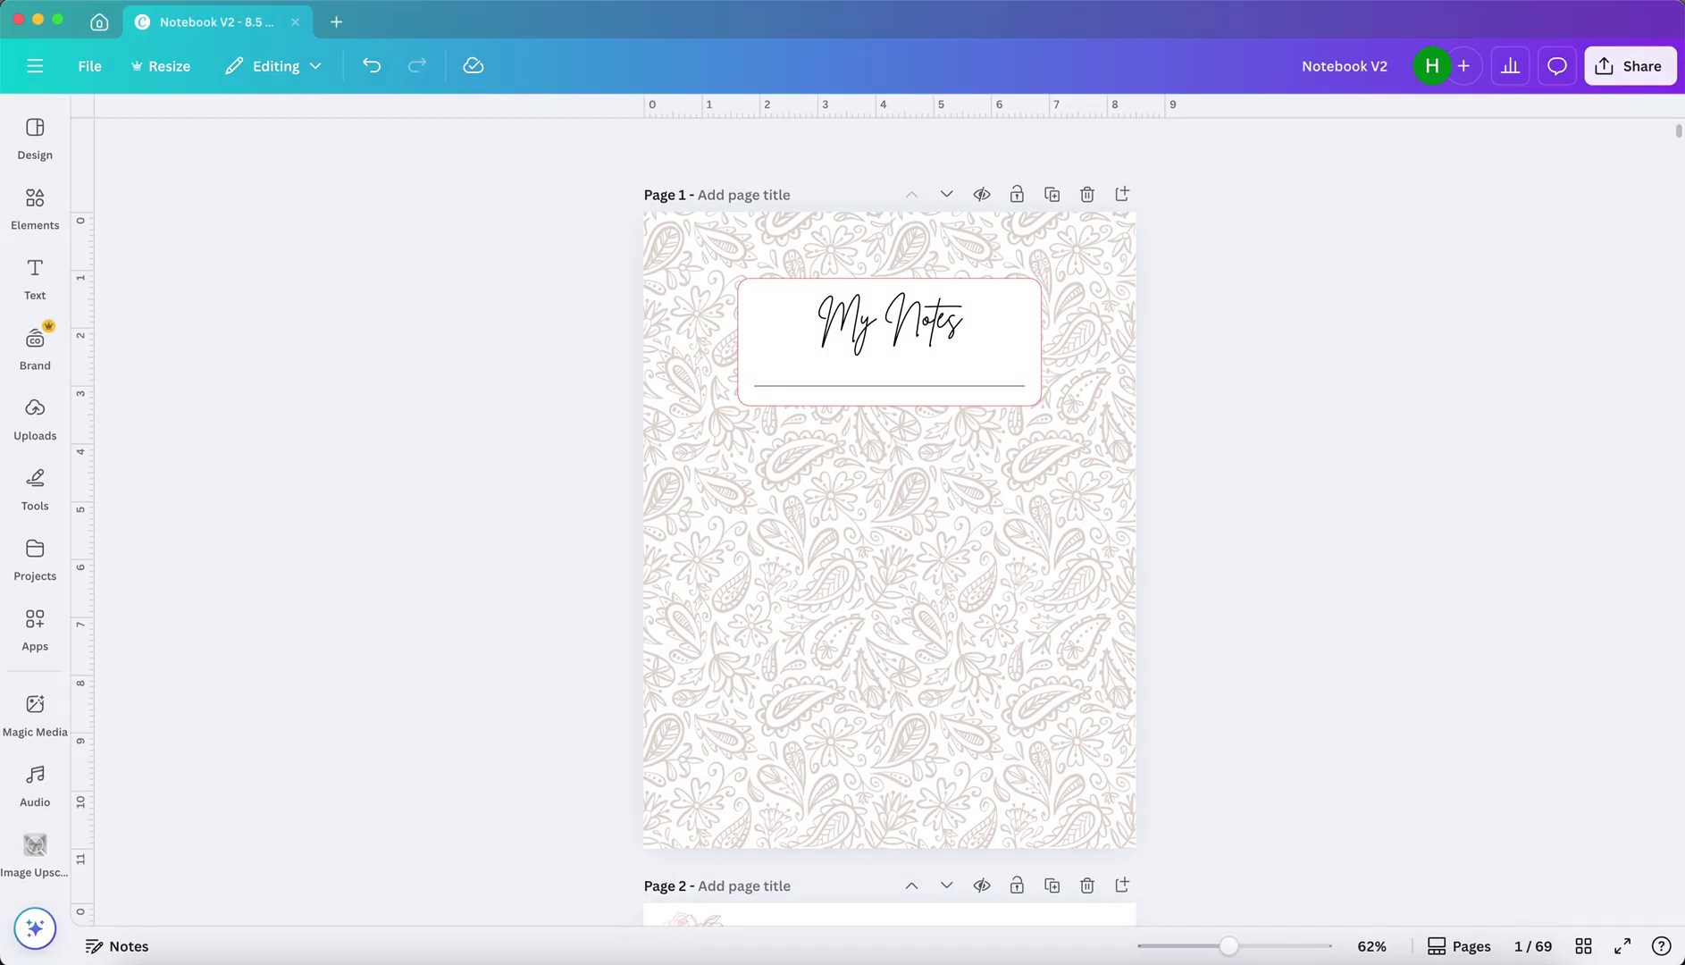